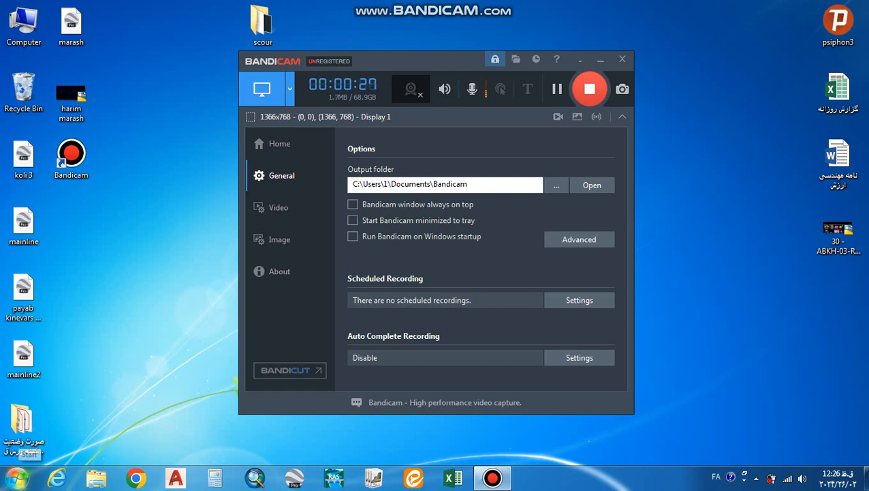
# Launch FLOW-3D v11.0.4 from the installed programs
pyautogui.click(17, 477)
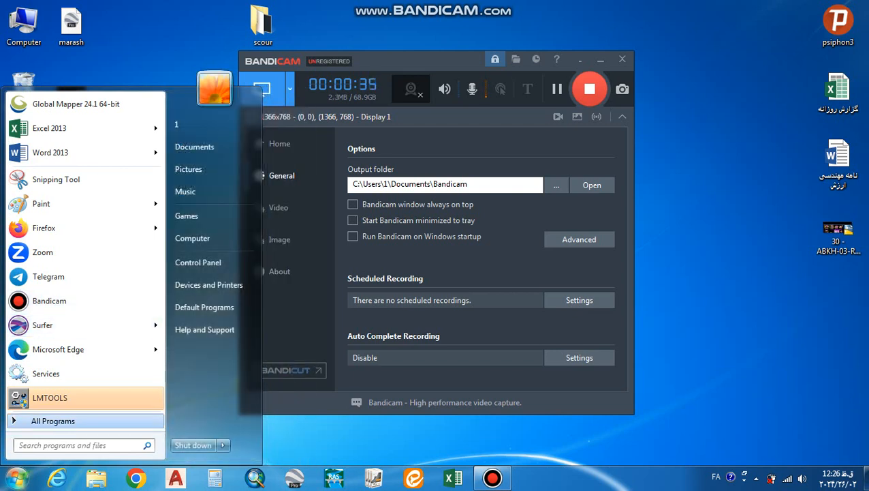
pyautogui.click(54, 420)
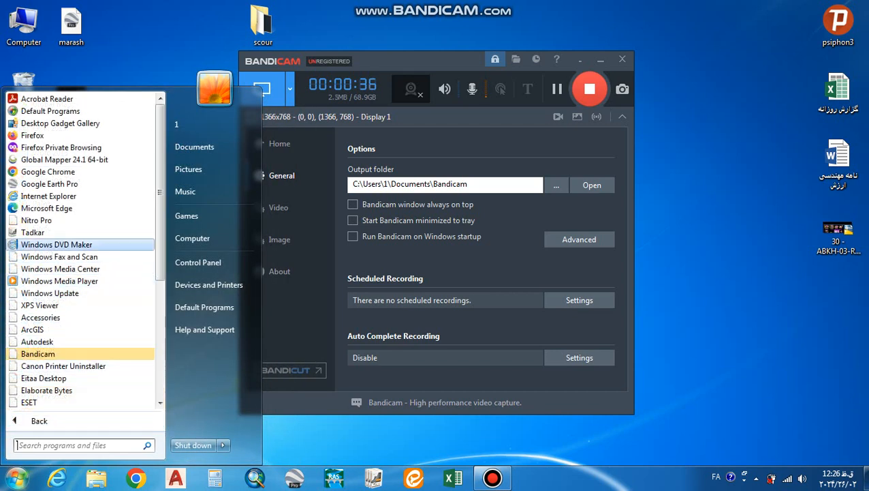
pyautogui.scroll(-2, 51, 377)
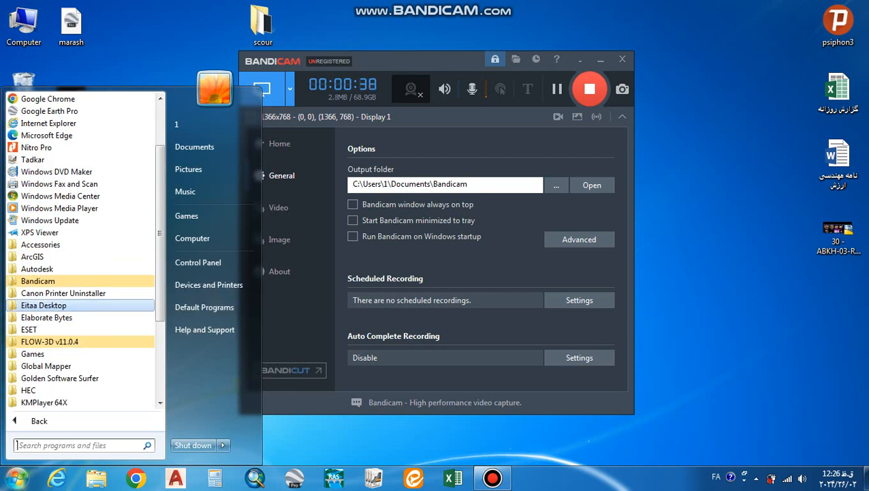
pyautogui.click(51, 342)
pyautogui.click(61, 365)
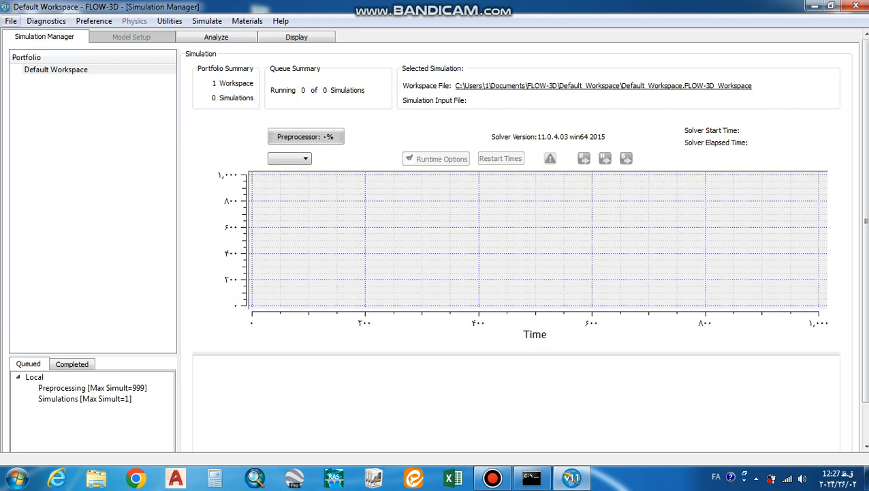
# Start a new workspace and browse to Local Disk (D:) for the default workspace location
pyautogui.click(11, 21)
pyautogui.click(39, 41)
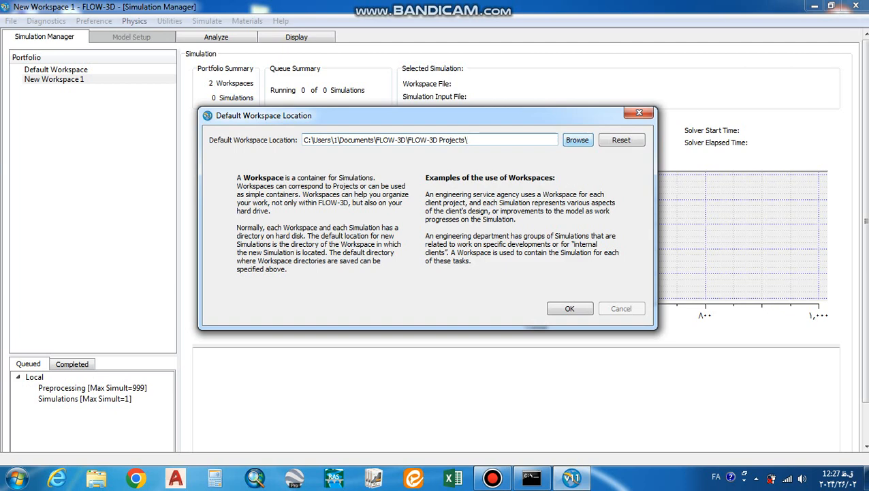
pyautogui.click(578, 140)
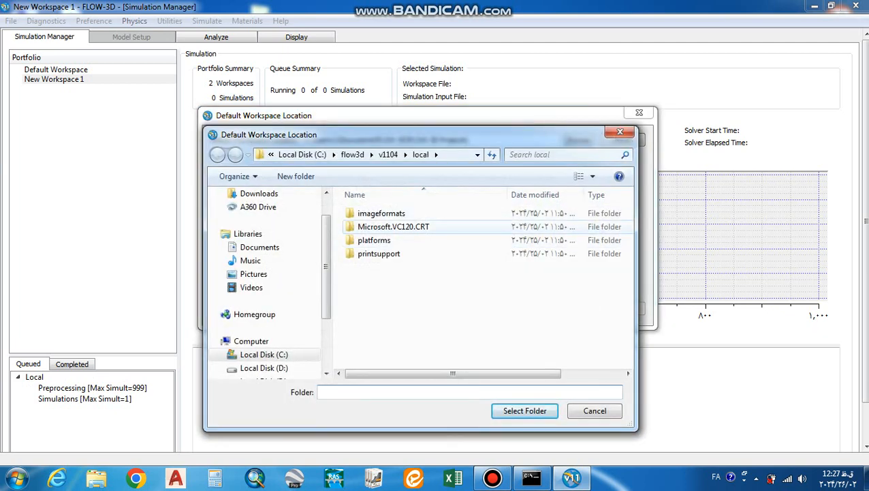
pyautogui.moveTo(326, 265)
pyautogui.mouseDown()
pyautogui.moveTo(326, 290)
pyautogui.moveTo(326, 281)
pyautogui.mouseUp()
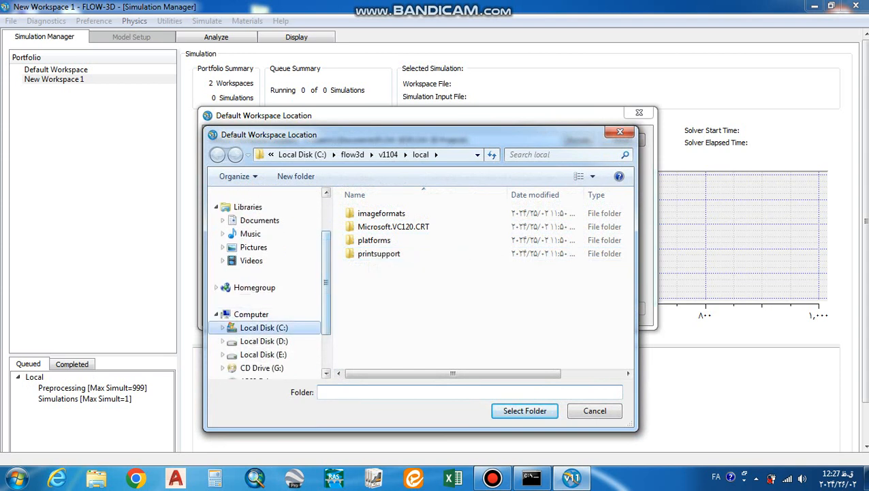
pyautogui.click(263, 341)
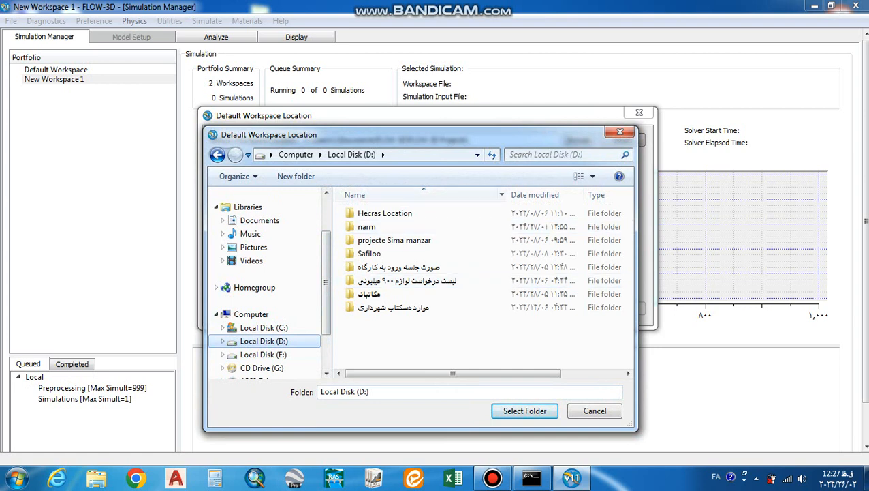
# Create a folder named "workplace" on Local Disk (D:)
pyautogui.click(296, 176)
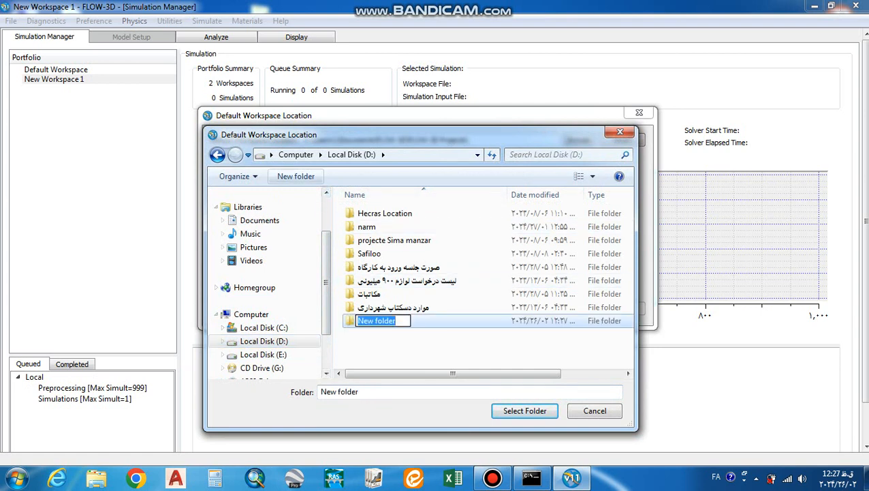
pyautogui.write('صخقن')
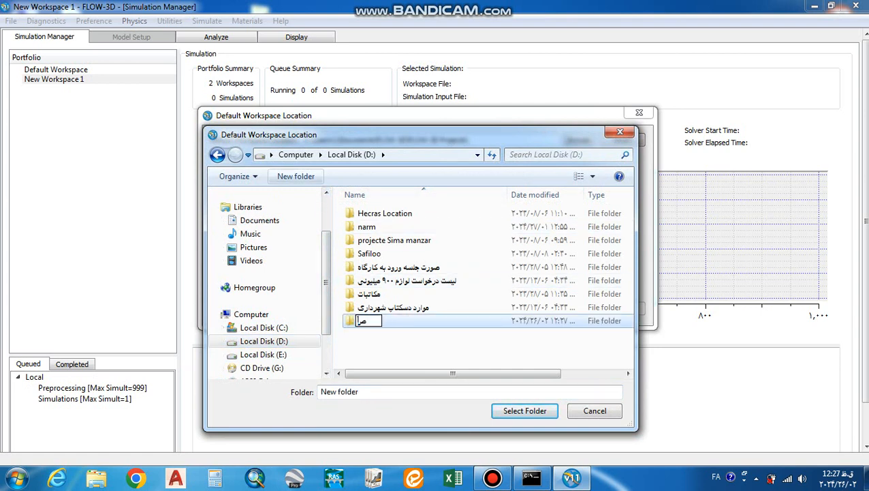
pyautogui.press('BackSpace')
pyautogui.press('BackSpace')
pyautogui.press('BackSpace')
pyautogui.press('BackSpace')
pyautogui.hotkey('alt', 'shift')
pyautogui.write('work')
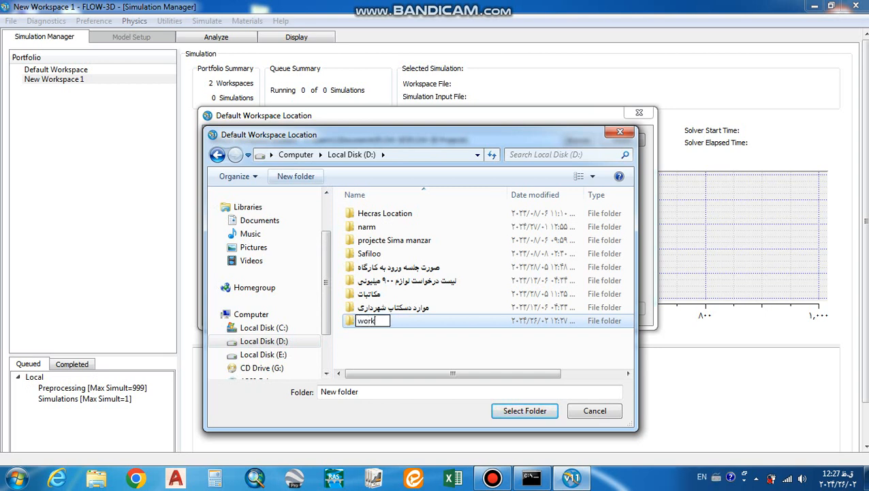
pyautogui.write('place')
pyautogui.press('Return')
pyautogui.press('Return')
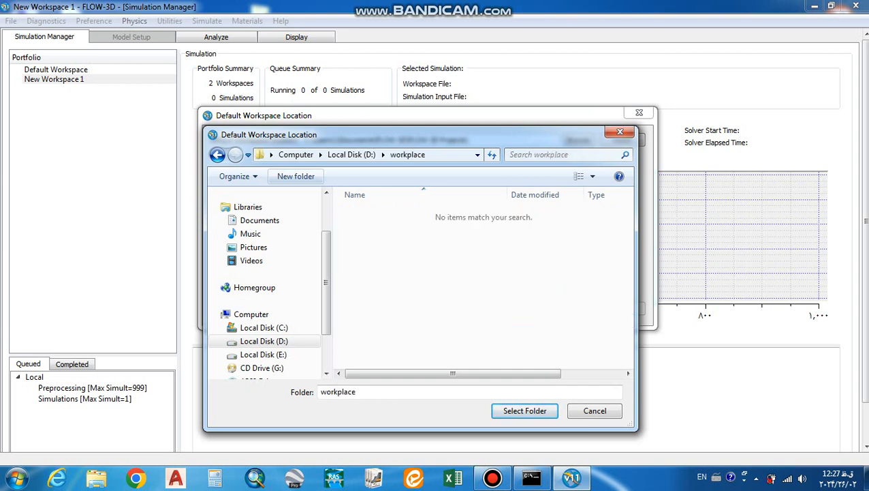
# Use the workplace folder as the default workspace location and name the new workspace "new1"
pyautogui.press('BackSpace')
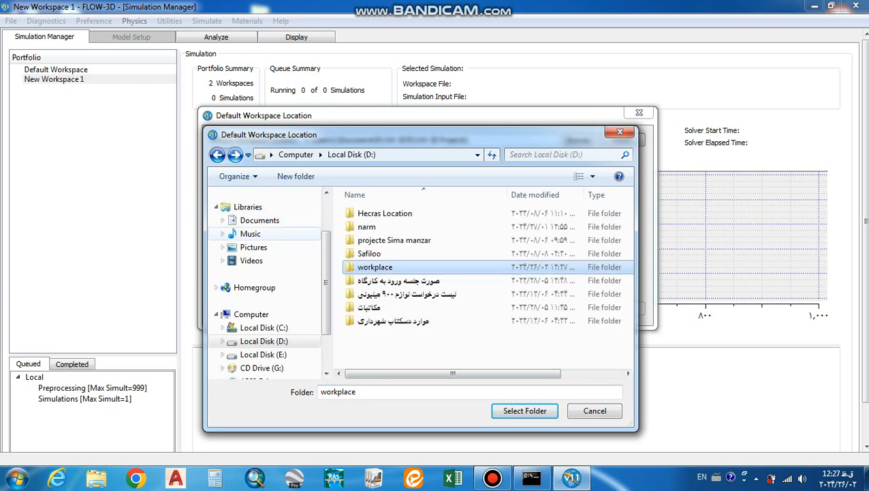
pyautogui.click(524, 409)
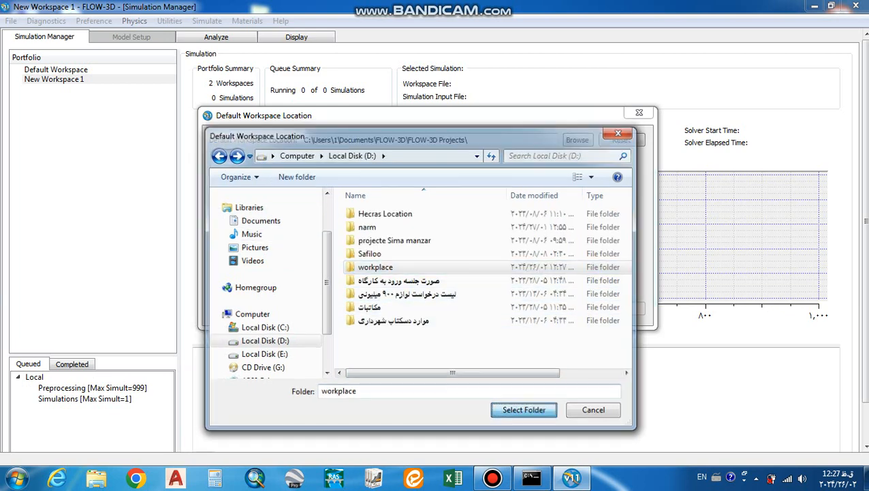
pyautogui.click(571, 308)
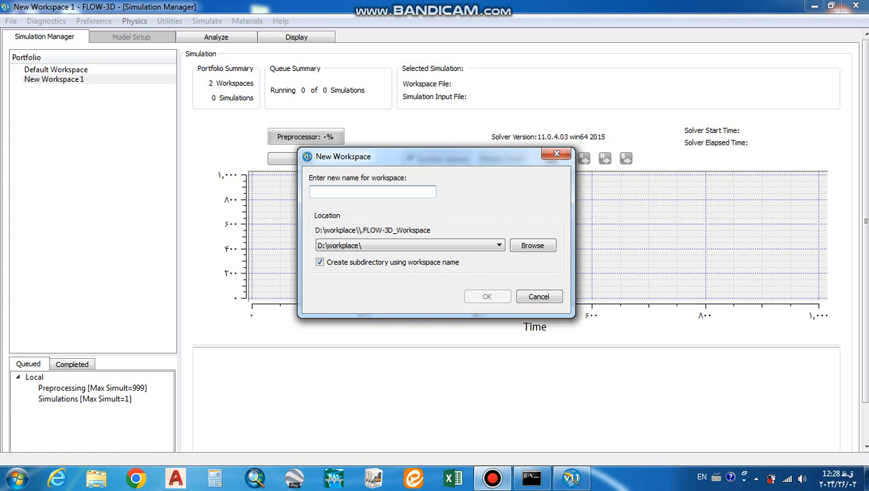
pyautogui.write('new1')
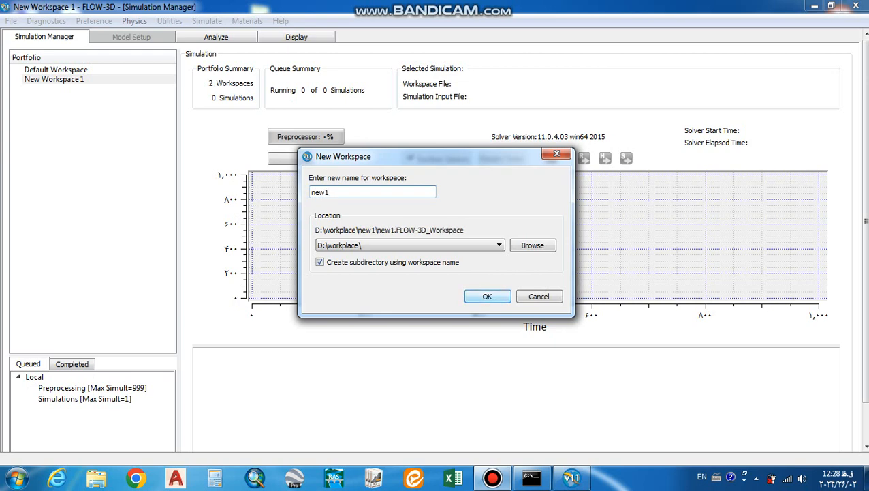
pyautogui.press('Return')
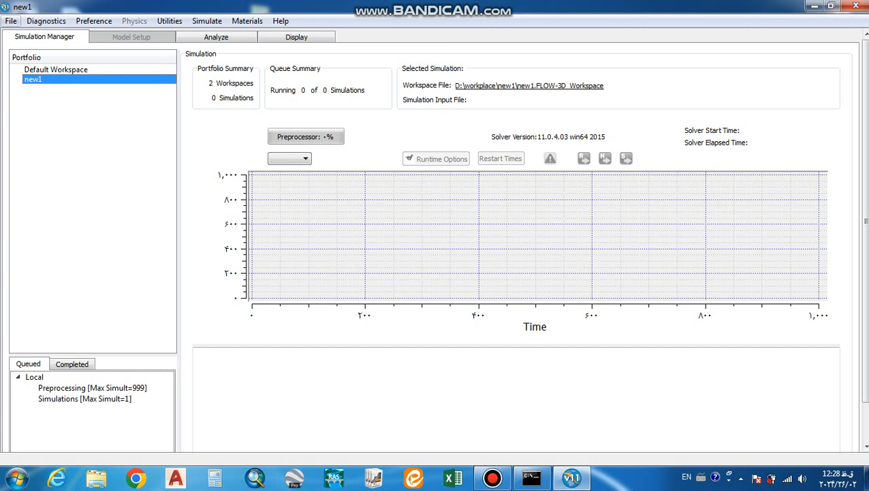
# Add a new simulation named "scour1" to the new1 workspace, using the default template
pyautogui.click(11, 20)
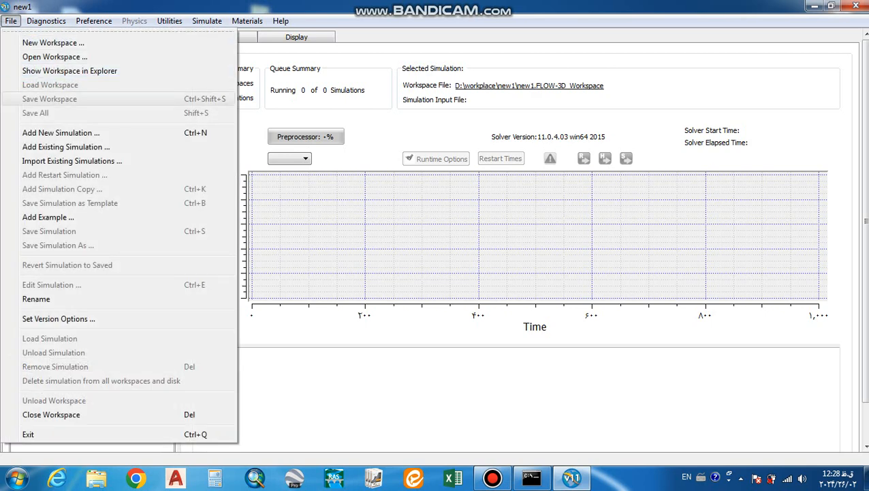
pyautogui.click(60, 132)
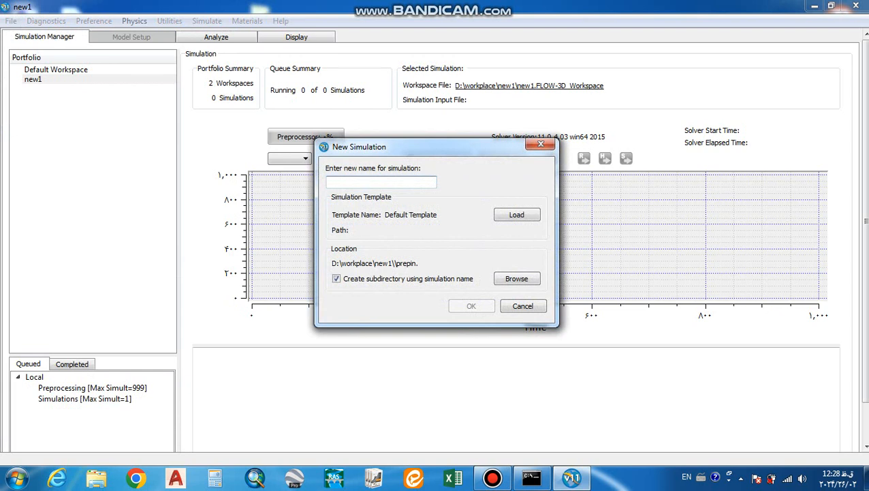
pyautogui.write('sco')
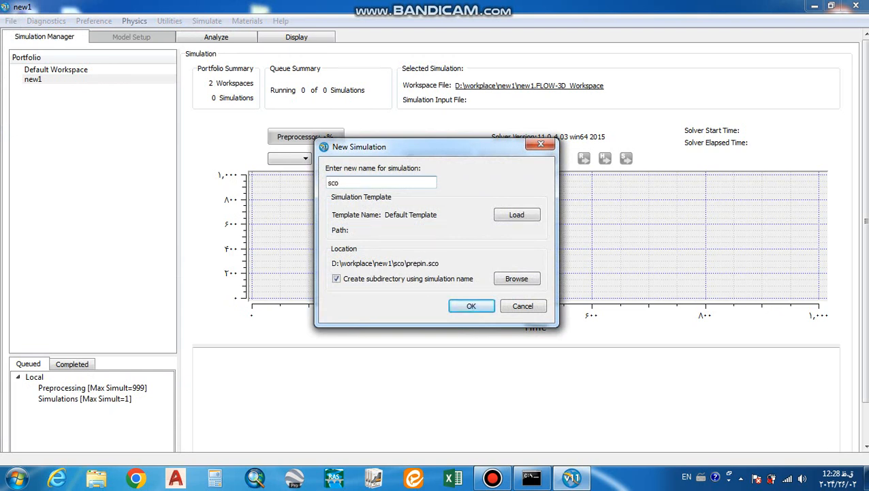
pyautogui.write('ur1')
pyautogui.click(470, 306)
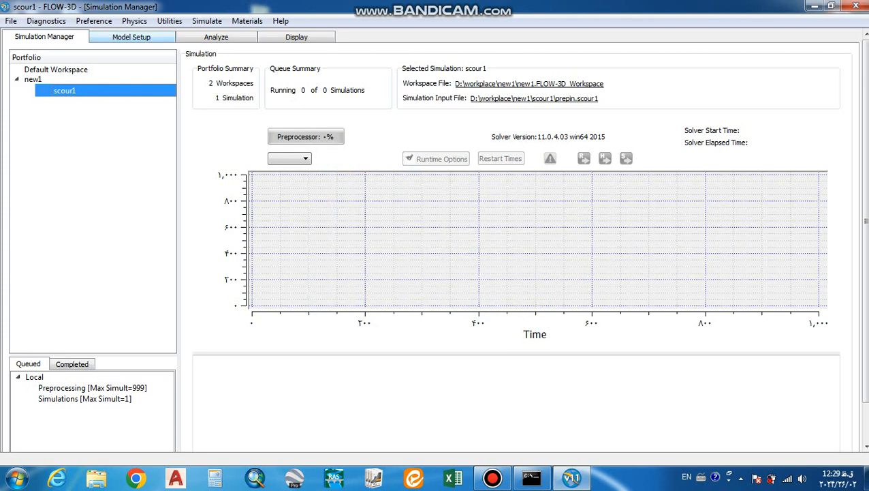
# Open the general model setup of the scour1 simulation
pyautogui.click(131, 37)
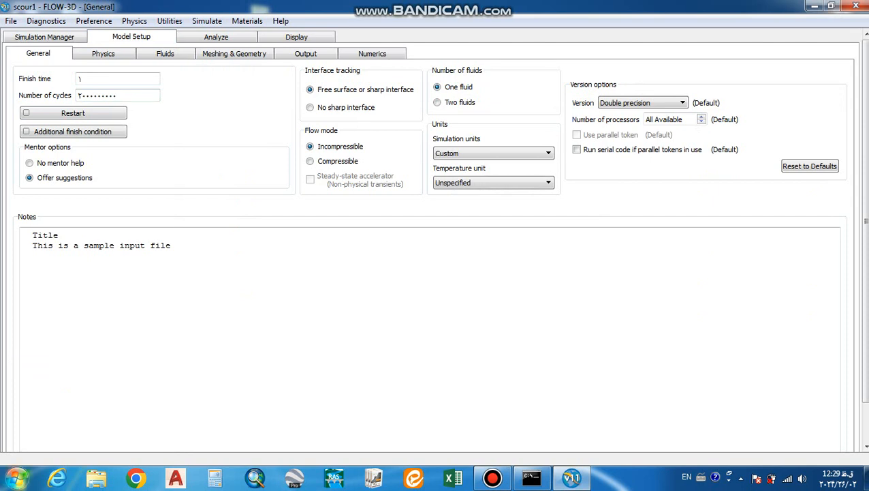
pyautogui.press('super')
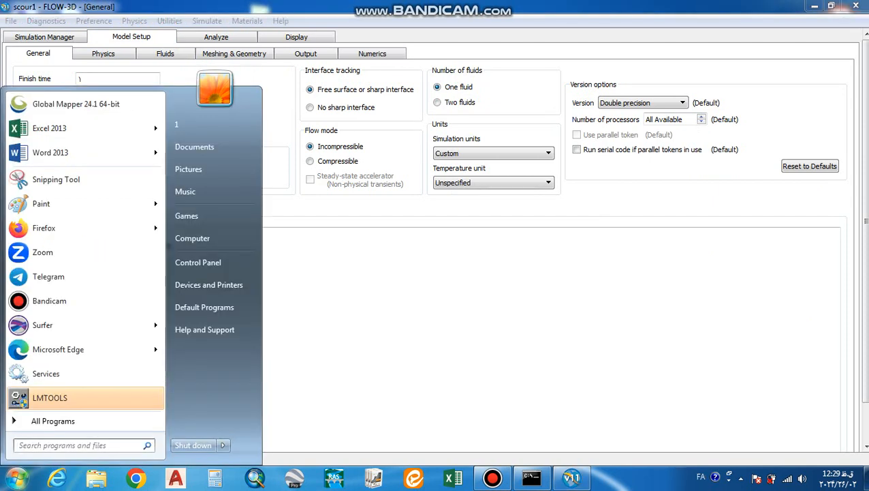
pyautogui.press('Escape')
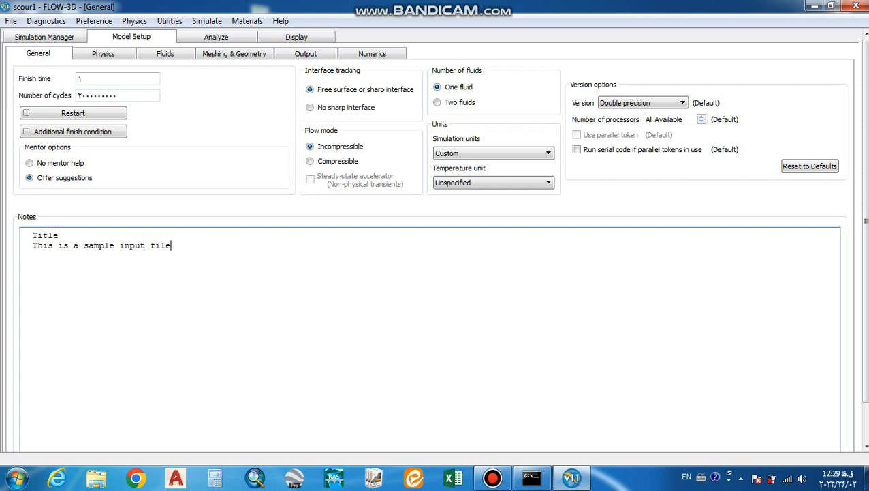
# Switch the input language to English, search Windows for "contro" and open Control Panel
pyautogui.press('super')
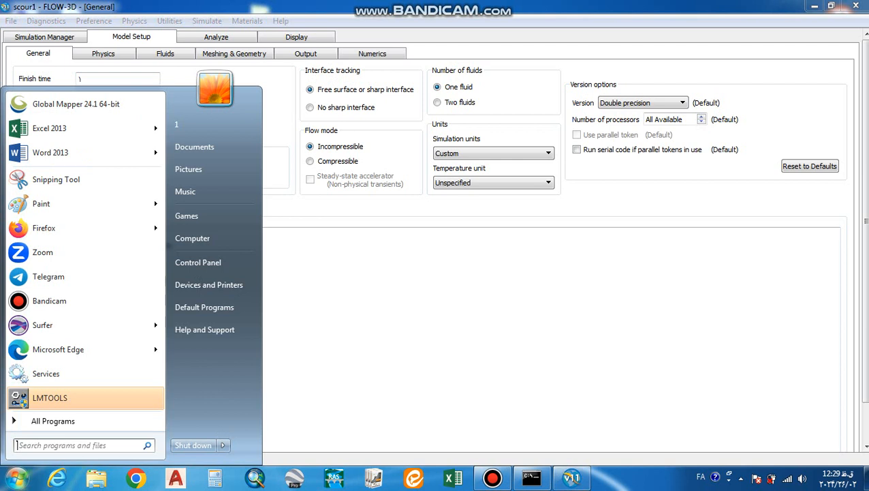
pyautogui.write('زخدفق')
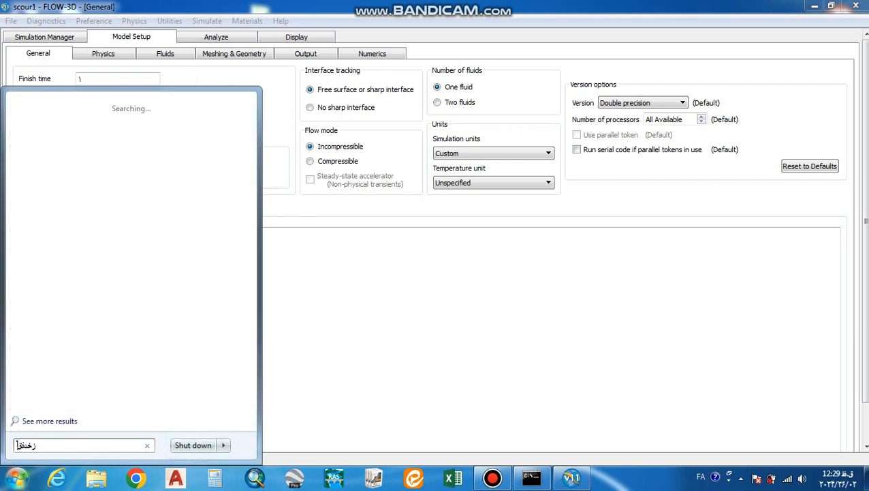
pyautogui.press('BackSpace')
pyautogui.press('BackSpace')
pyautogui.press('BackSpace')
pyautogui.press('BackSpace')
pyautogui.press('BackSpace')
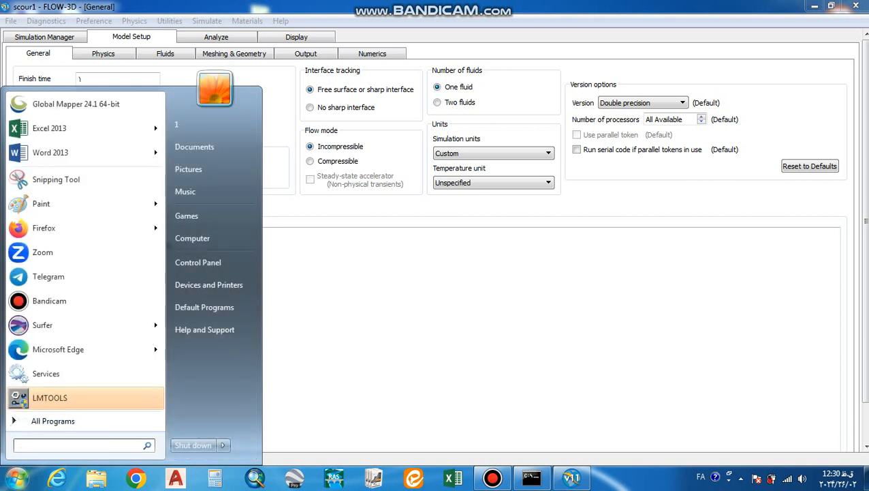
pyautogui.hotkey('alt', 'shift')
pyautogui.write('c')
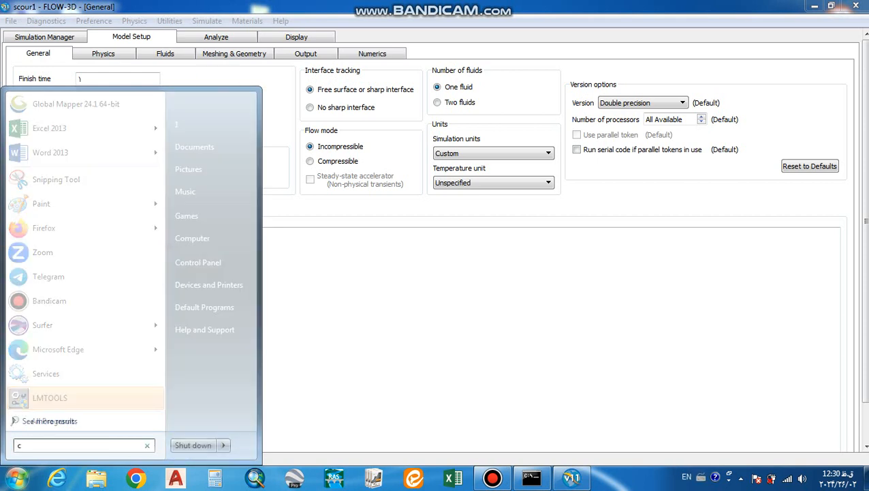
pyautogui.write('ontro')
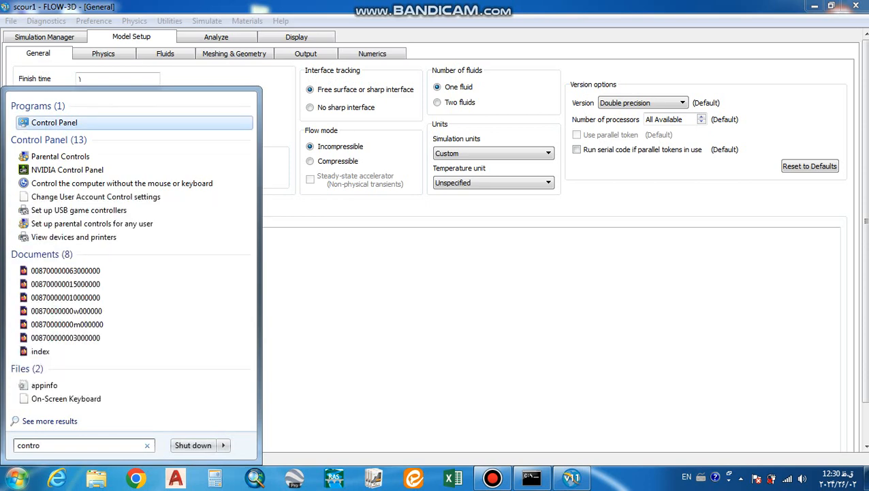
pyautogui.press('Return')
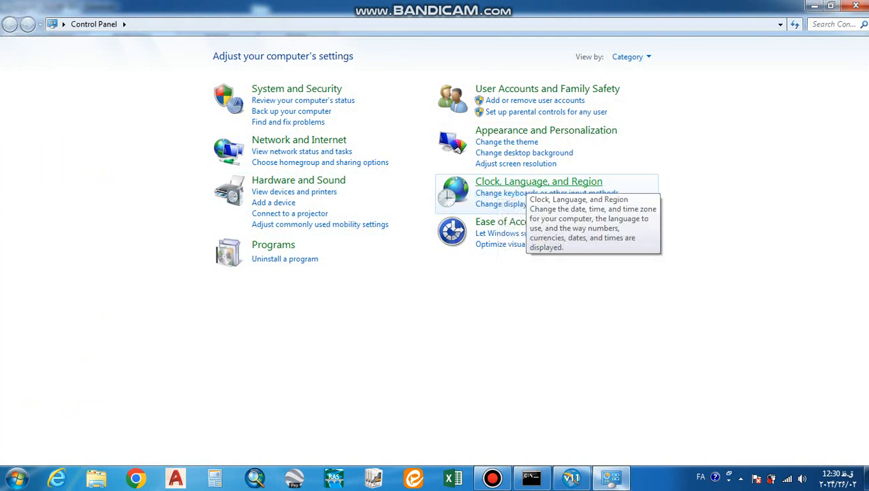
# Set the Windows regional format to English (United States) and close Control Panel
pyautogui.click(528, 182)
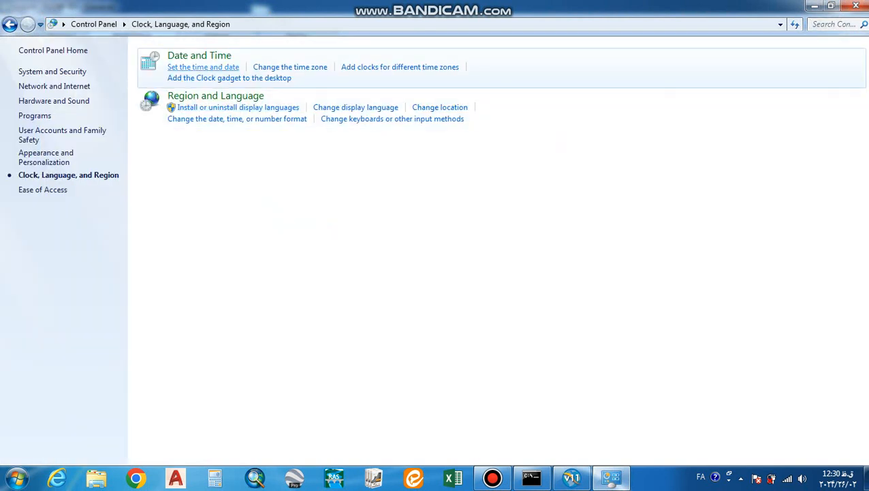
pyautogui.click(215, 96)
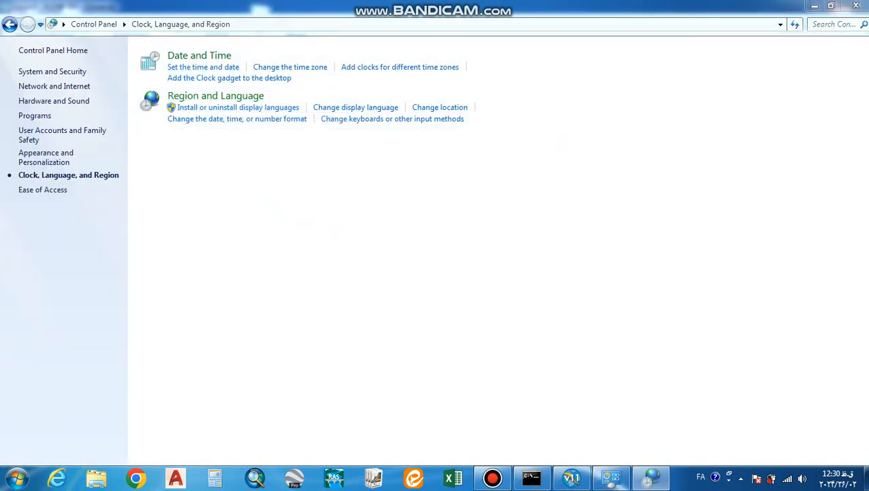
pyautogui.click(211, 129)
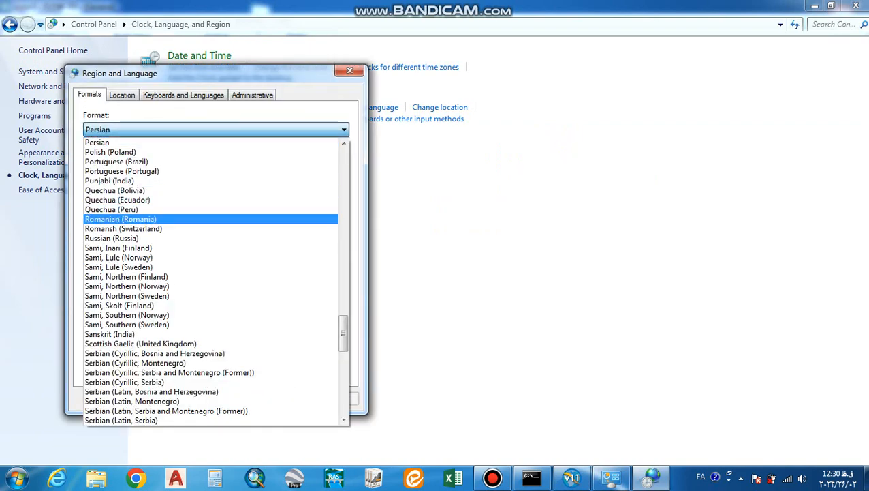
pyautogui.scroll(-12, 211, 279)
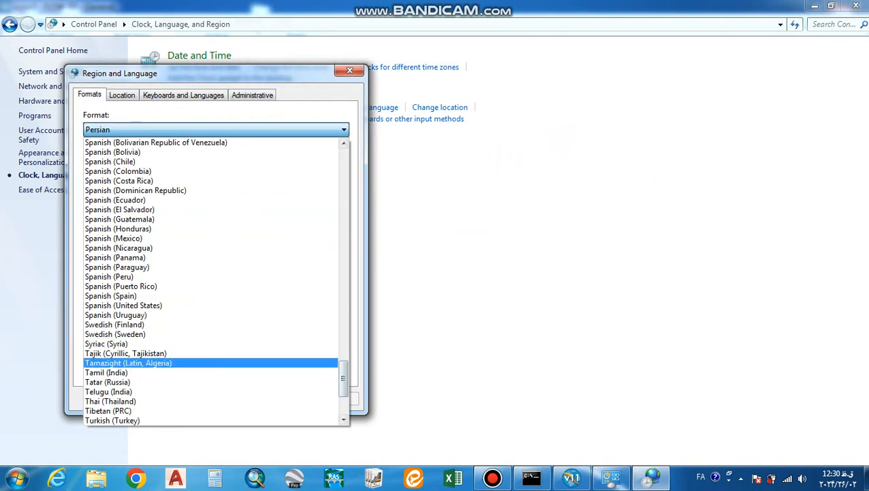
pyautogui.scroll(-4, 211, 279)
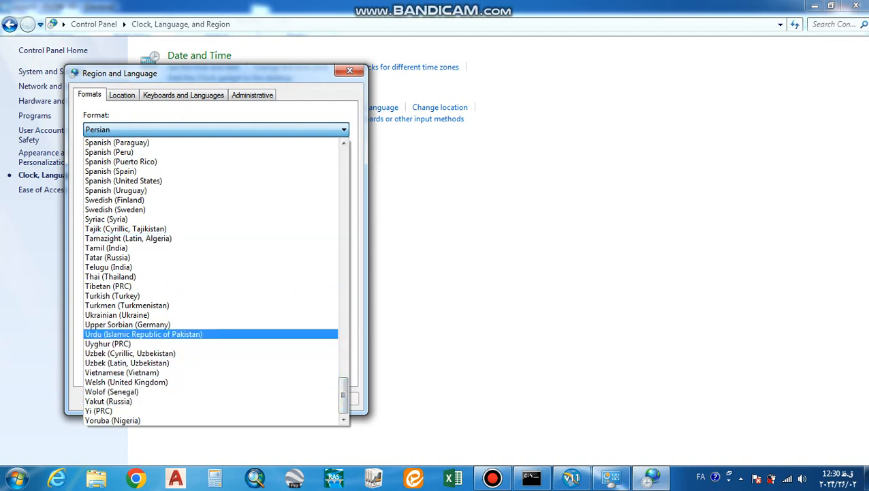
pyautogui.scroll(3, 211, 334)
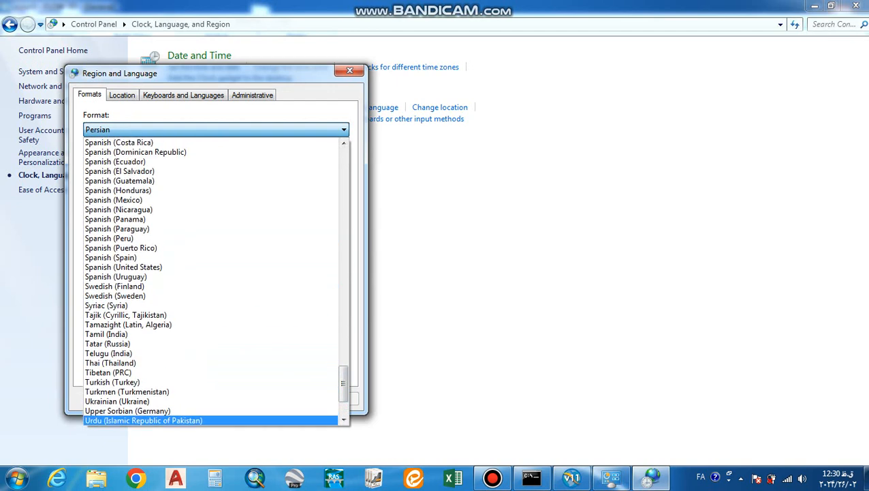
pyautogui.scroll(-3, 211, 314)
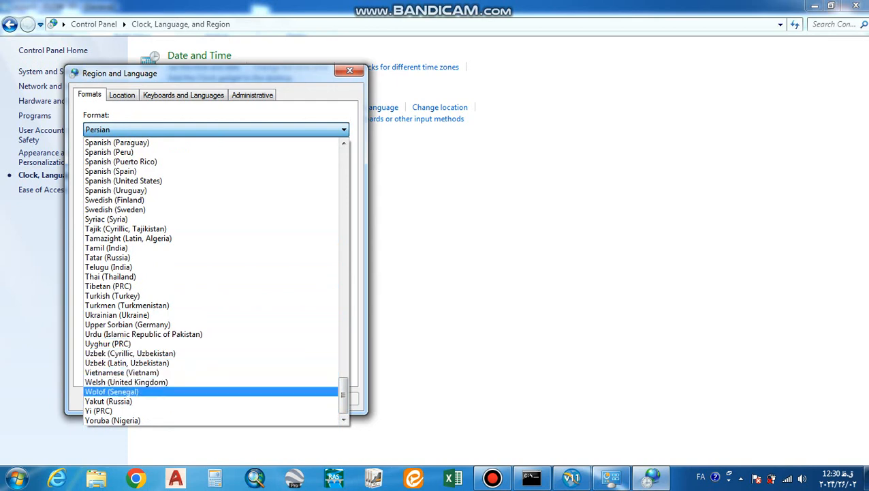
pyautogui.moveTo(343, 395); pyautogui.dragTo(344, 212)
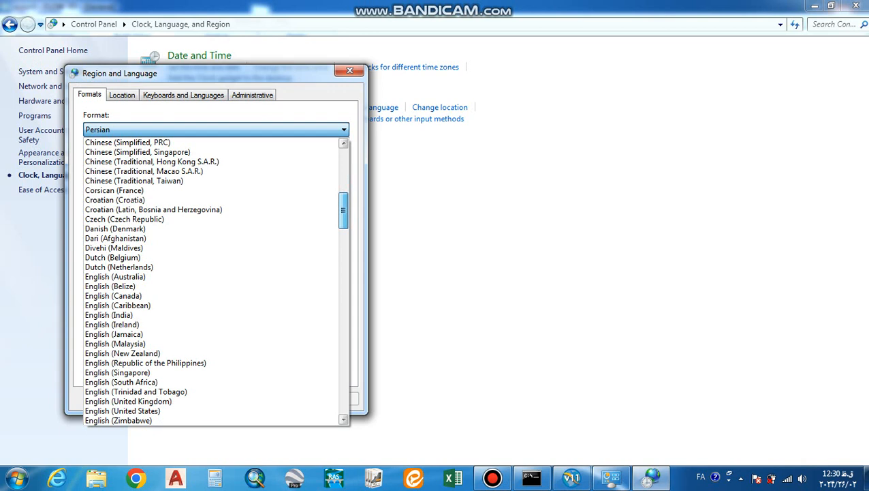
pyautogui.click(129, 410)
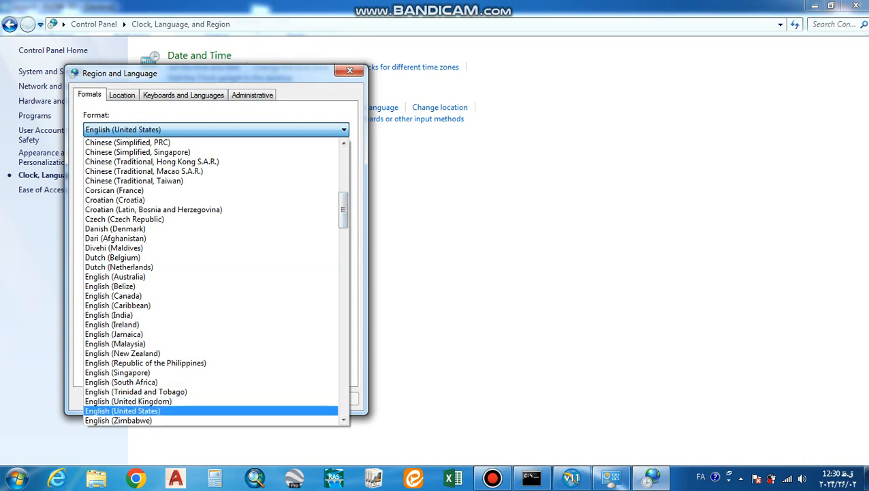
pyautogui.click(335, 399)
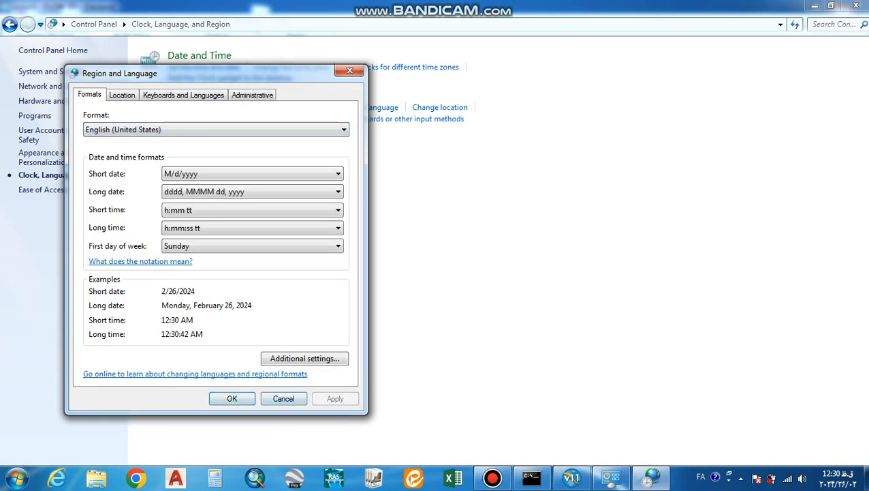
pyautogui.click(233, 399)
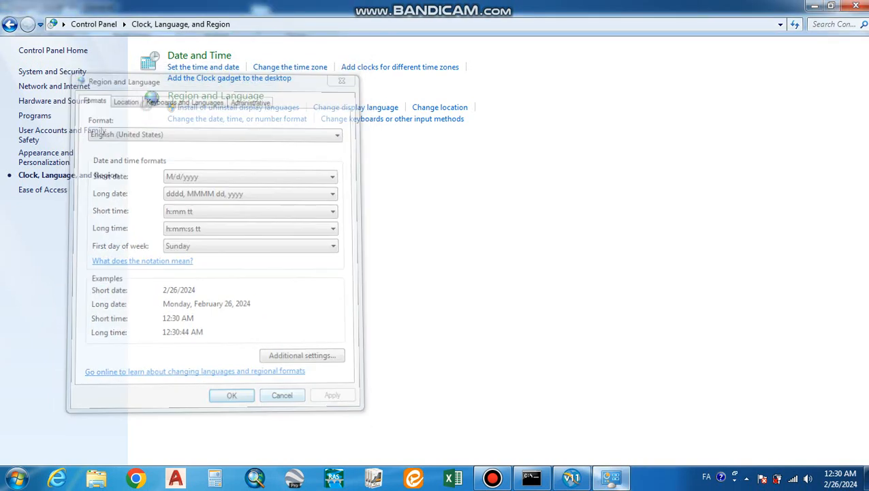
pyautogui.click(856, 6)
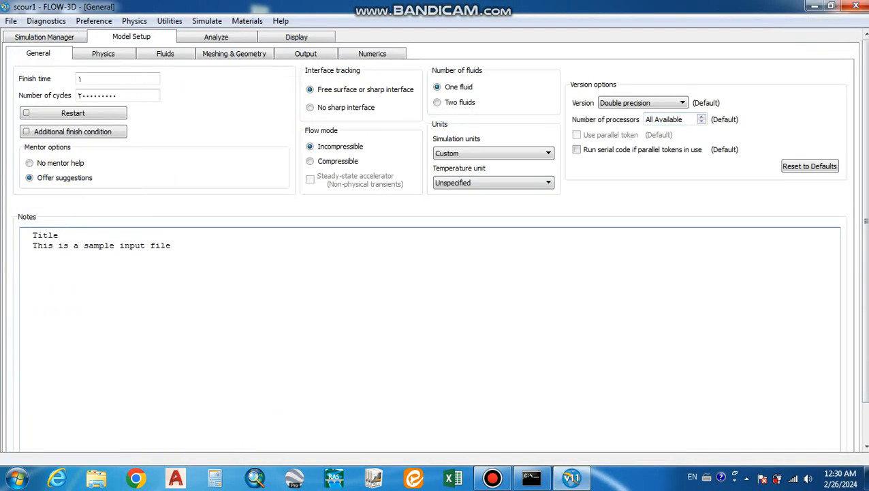
pyautogui.click(44, 37)
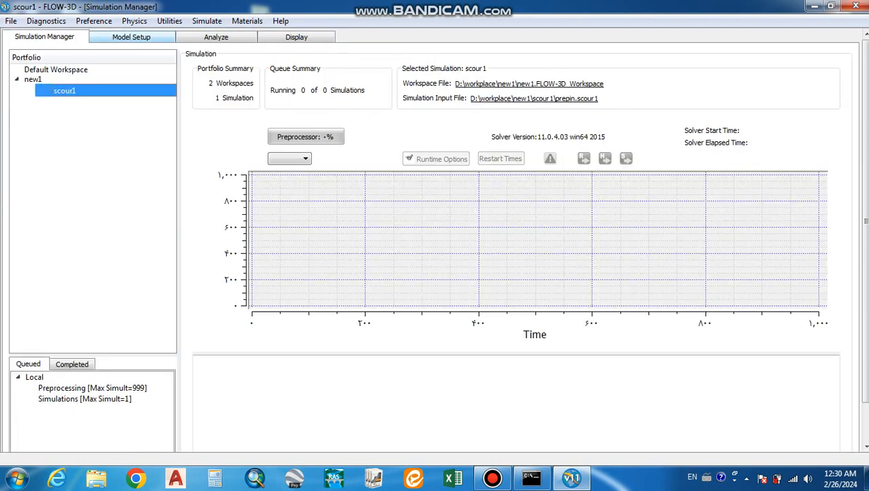
pyautogui.click(132, 37)
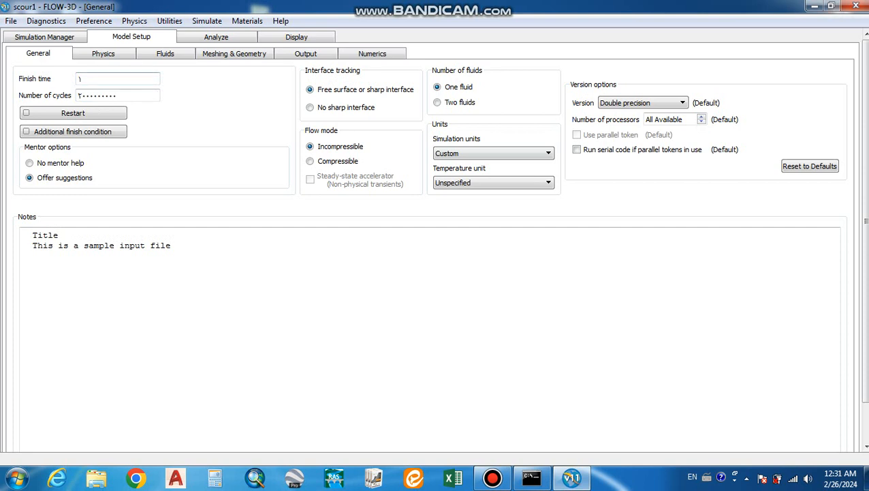
pyautogui.click(17, 478)
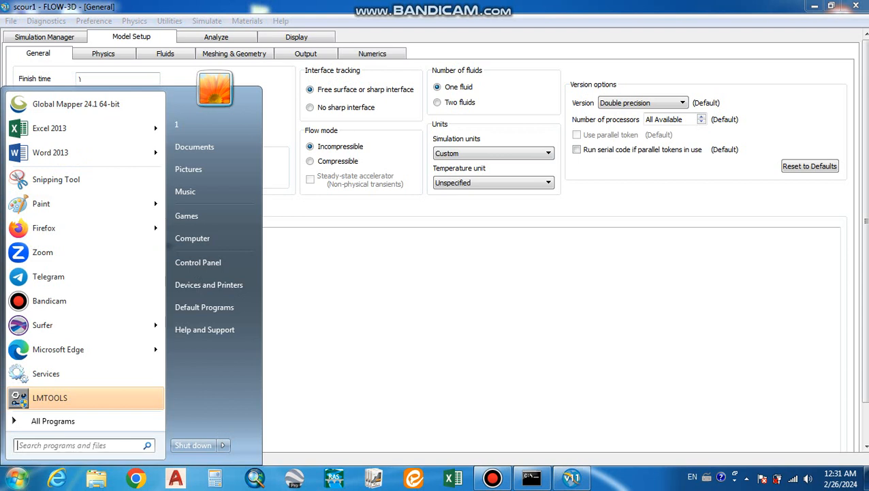
pyautogui.press('Escape')
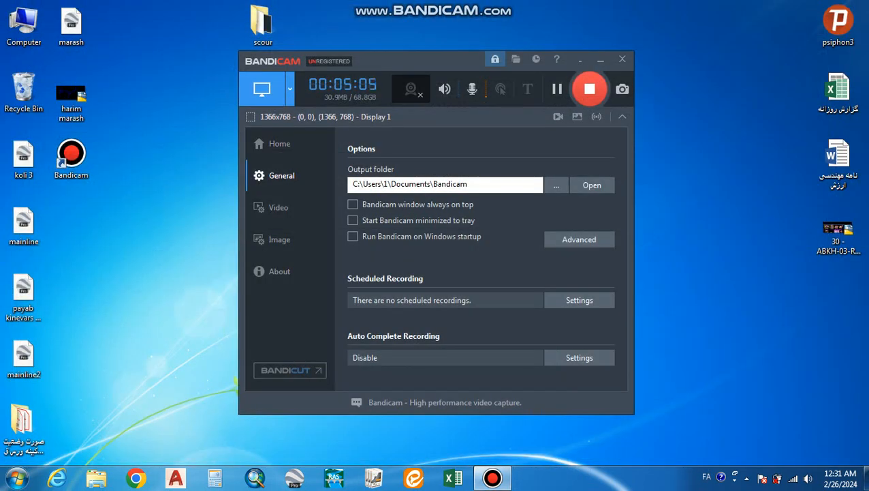
# Refresh the desktop and start FLOW-3D v11.0.4 again from the installed programs
pyautogui.rightClick(703, 74)
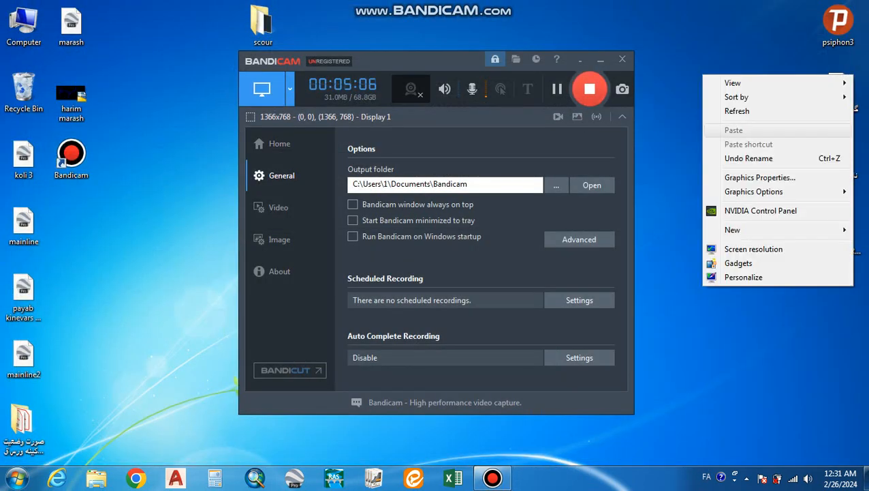
pyautogui.click(738, 111)
pyautogui.click(17, 478)
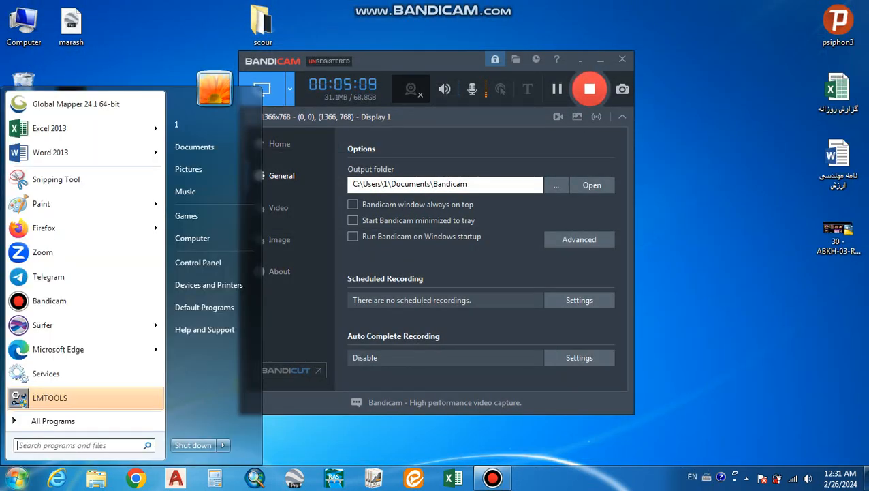
pyautogui.moveTo(82, 349)
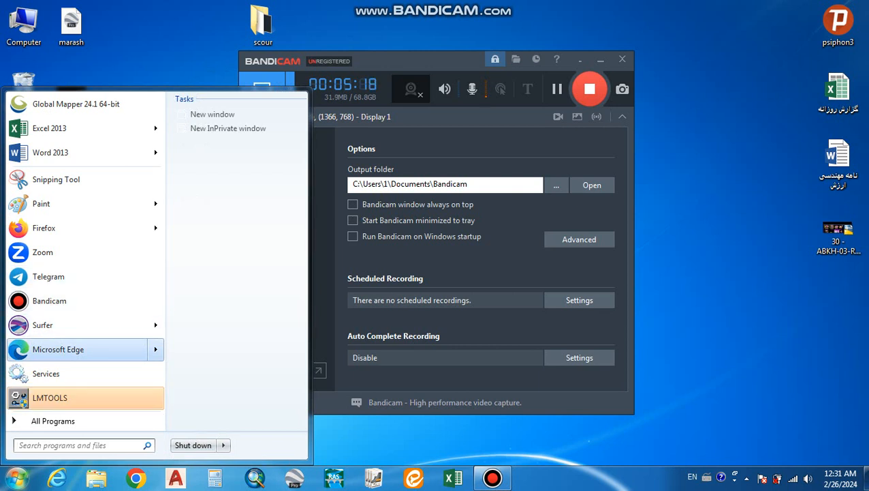
pyautogui.click(53, 420)
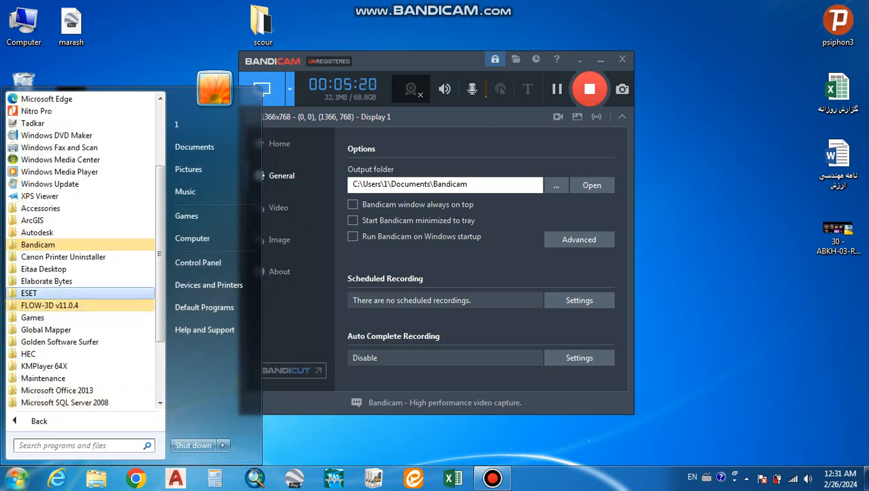
pyautogui.click(48, 305)
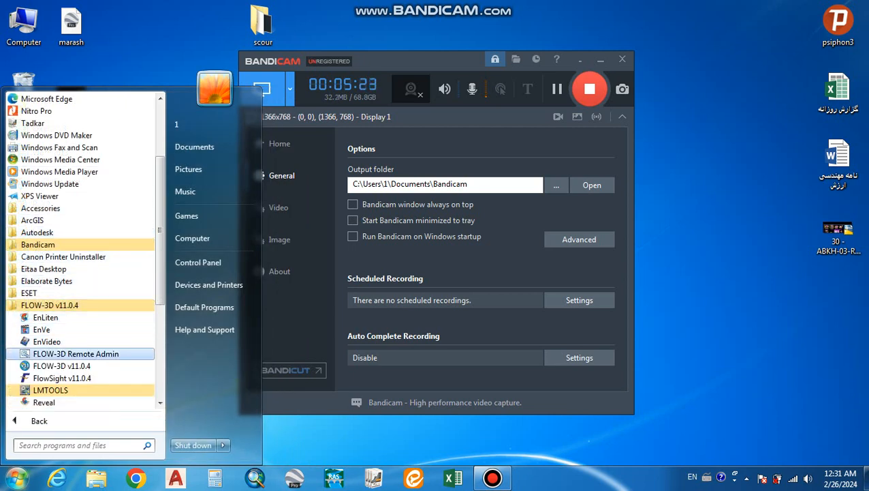
pyautogui.click(61, 366)
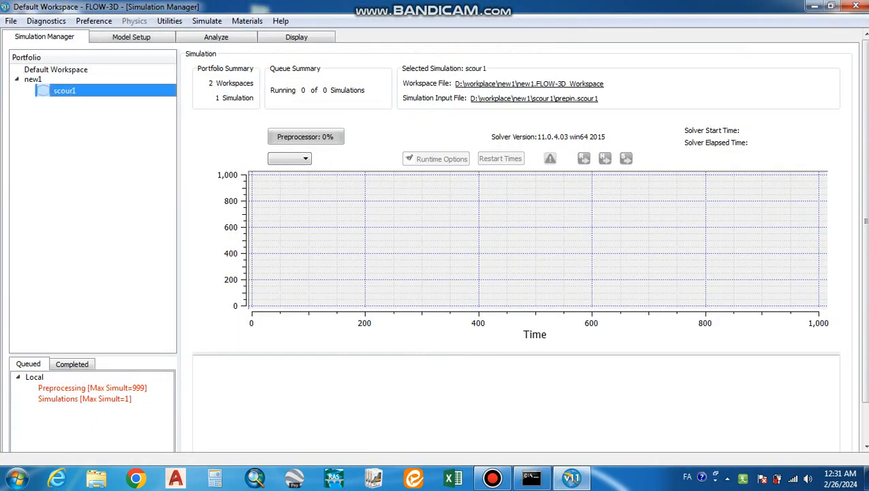
# Open the general model setup of the scour1 simulation and set its finish time to 100
pyautogui.click(132, 37)
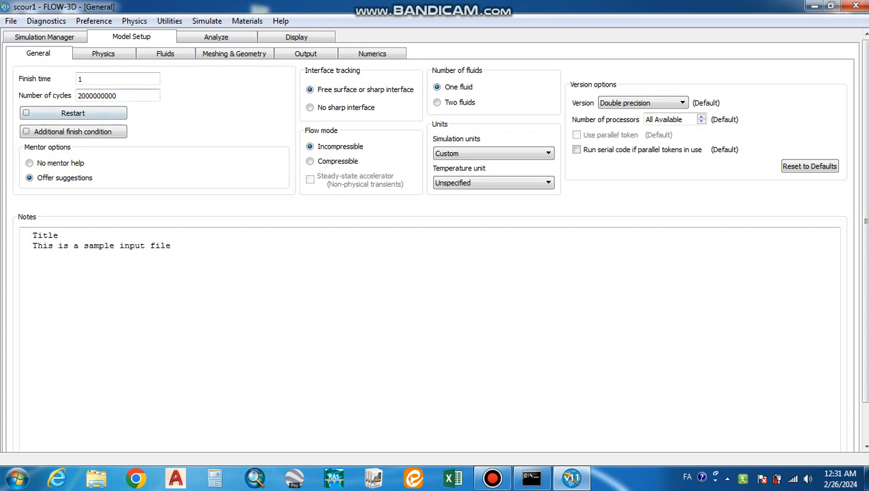
pyautogui.doubleClick(80, 79)
pyautogui.click(81, 79)
pyautogui.write('00')
# Set the simulation units to SI and the temperature unit to Celsius
pyautogui.click(494, 153)
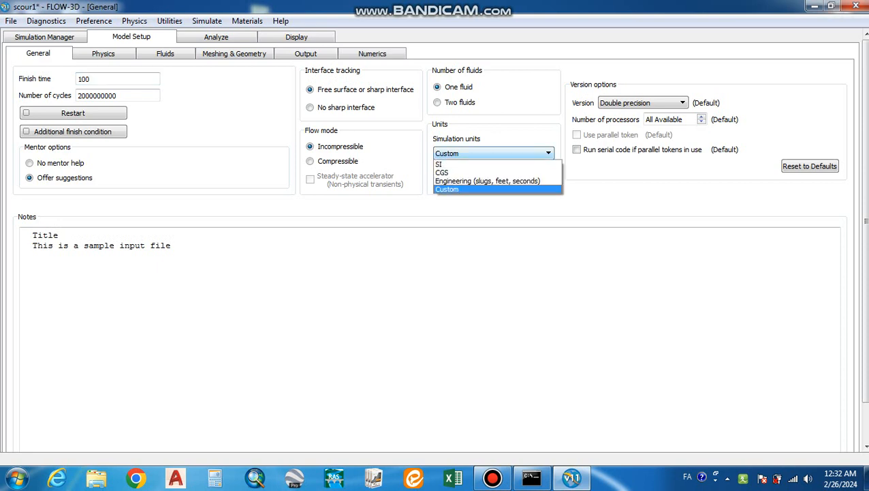
pyautogui.press('Return')
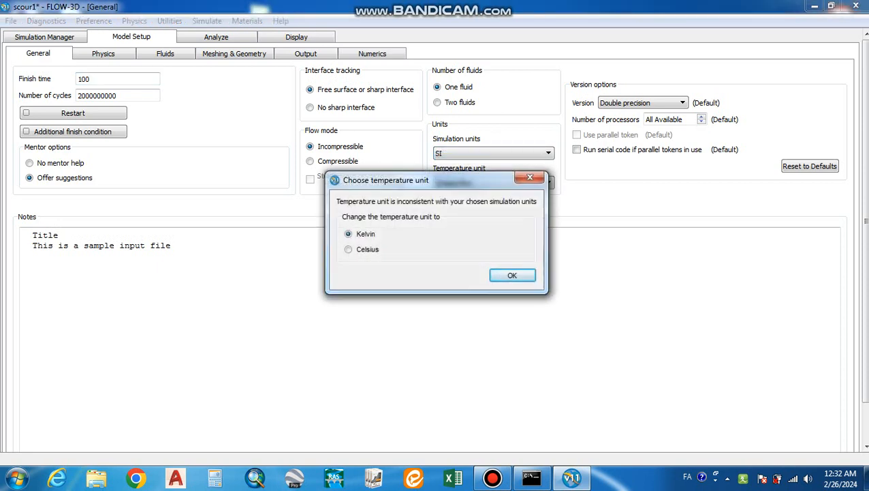
pyautogui.click(349, 249)
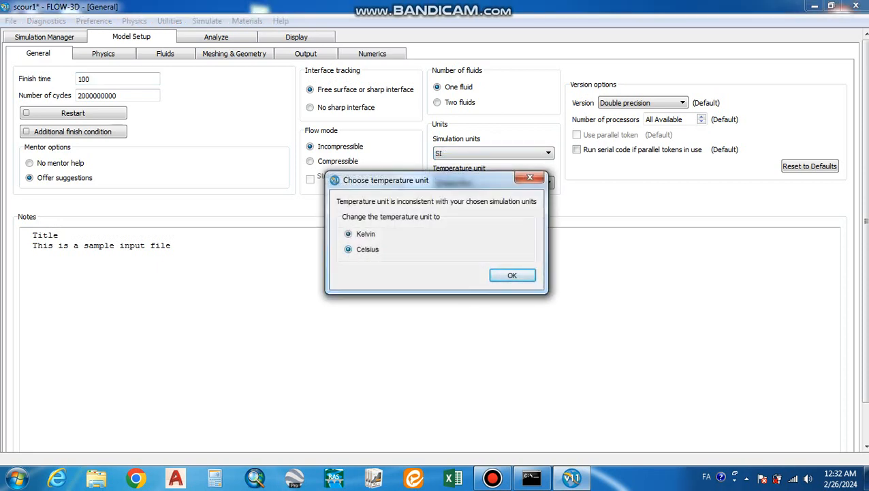
pyautogui.click(512, 275)
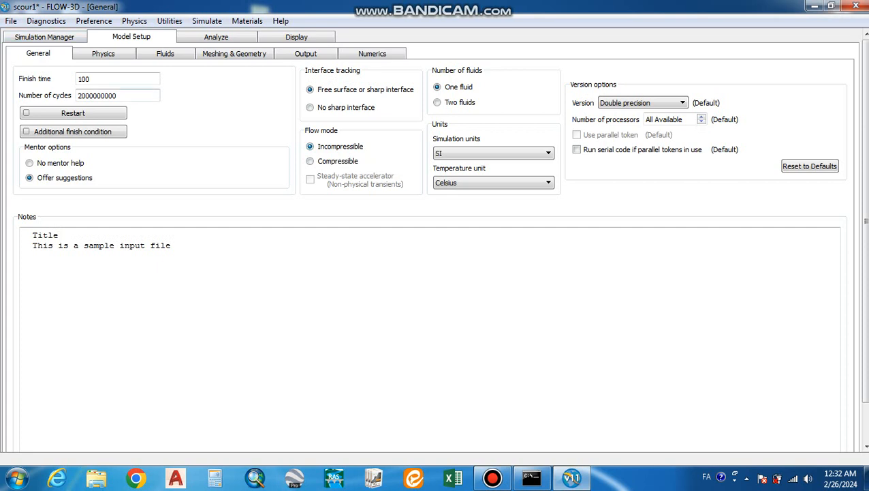
pyautogui.click(91, 79)
pyautogui.click(44, 37)
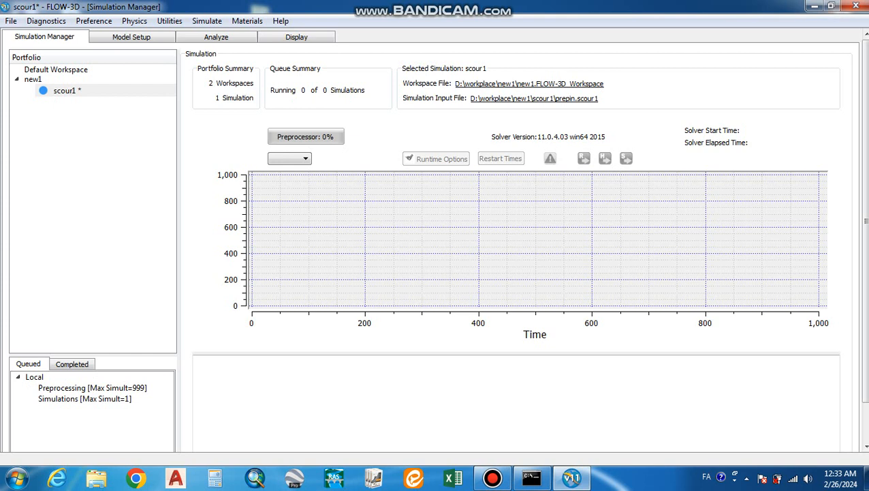
pyautogui.click(132, 37)
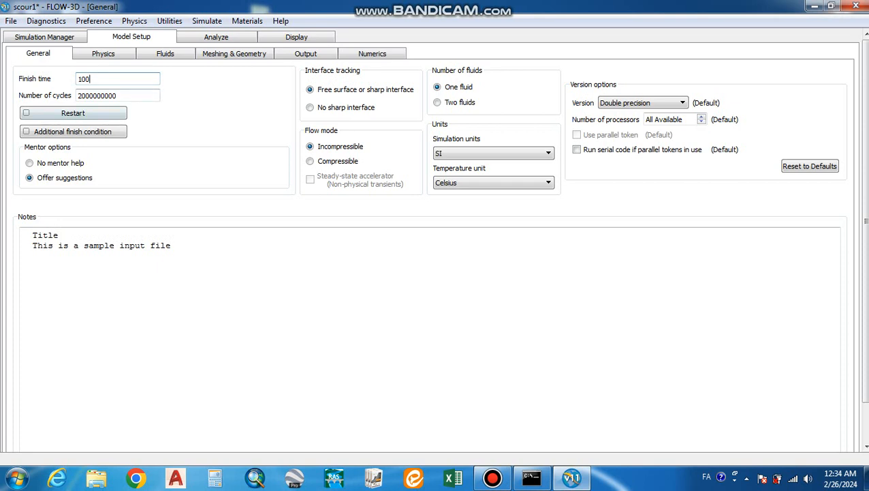
pyautogui.moveTo(92, 79); pyautogui.dragTo(77, 79)
# Enable viscous flow with the two-equation (k-e) turbulence model in the viscosity and turbulence physics
pyautogui.click(103, 54)
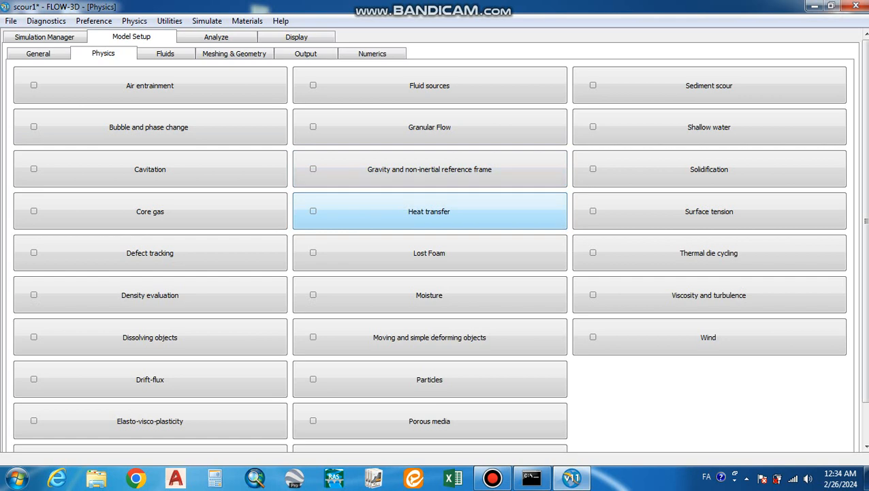
pyautogui.click(709, 295)
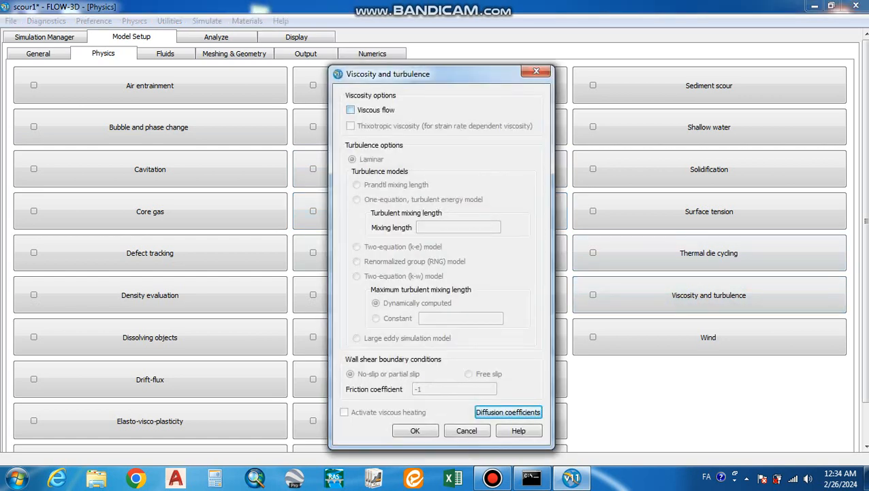
pyautogui.click(351, 110)
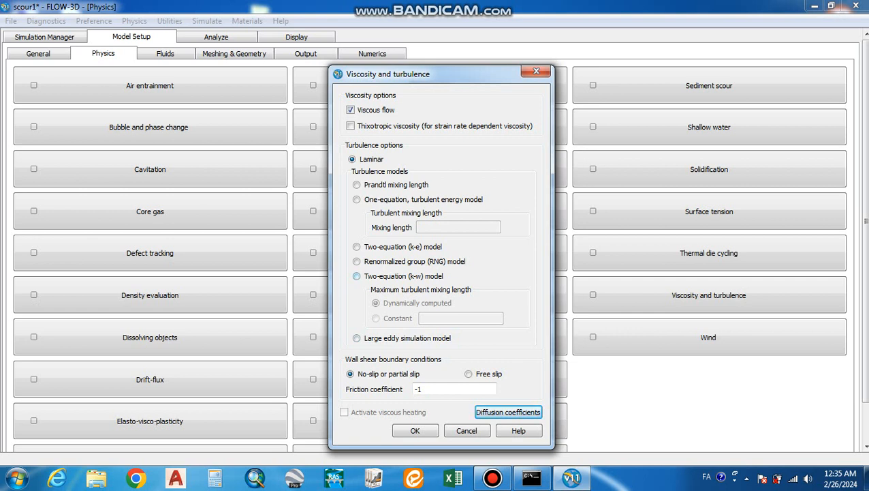
pyautogui.click(368, 248)
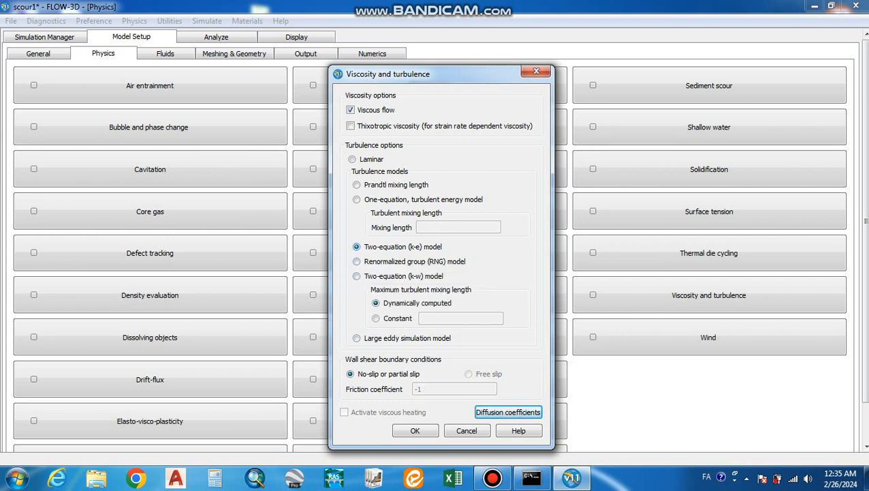
pyautogui.click(415, 430)
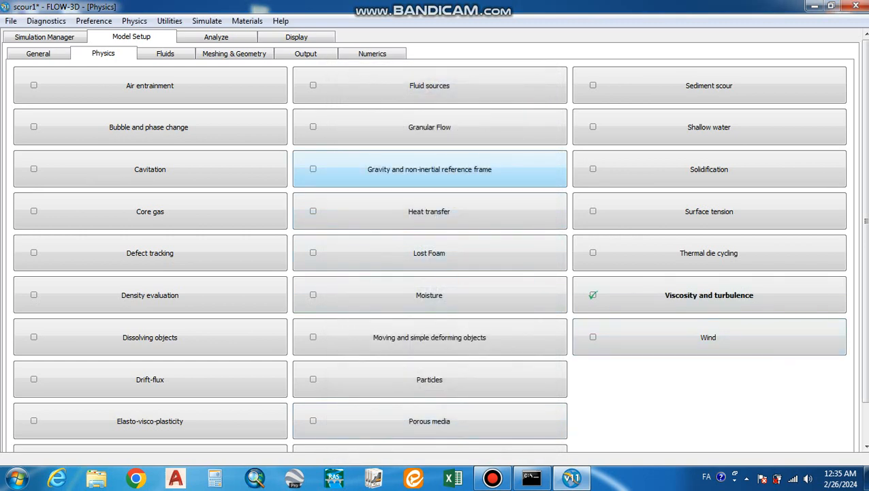
pyautogui.click(429, 169)
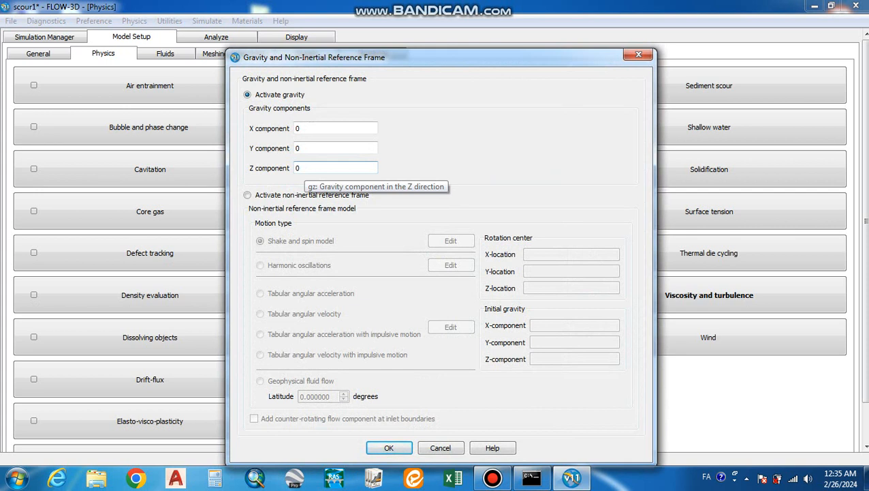
pyautogui.moveTo(304, 167); pyautogui.dragTo(293, 168)
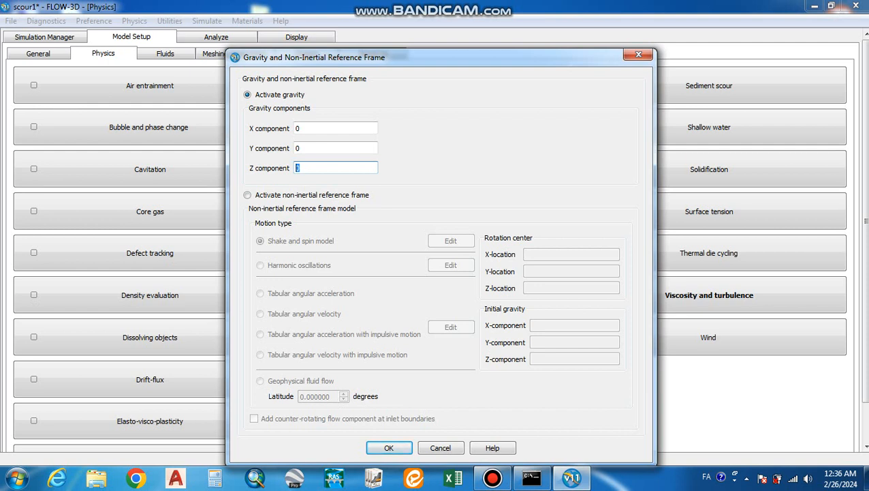
pyautogui.write('-9.81')
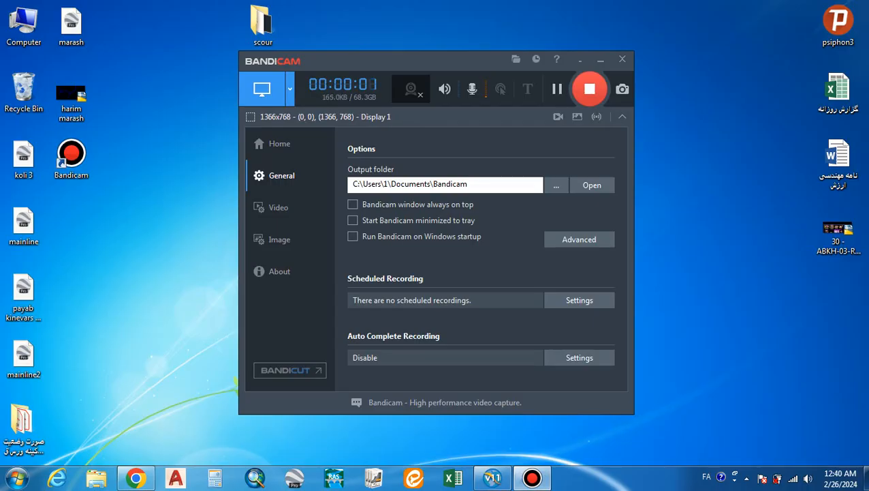
# Return to the scour1 physics setup in FLOW-3D and activate gravity with a Z component of -9.81
pyautogui.click(492, 478)
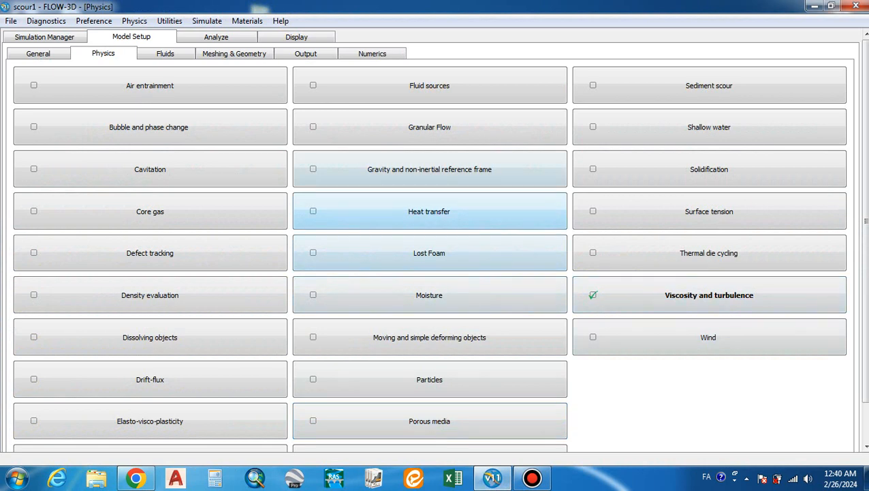
pyautogui.click(429, 169)
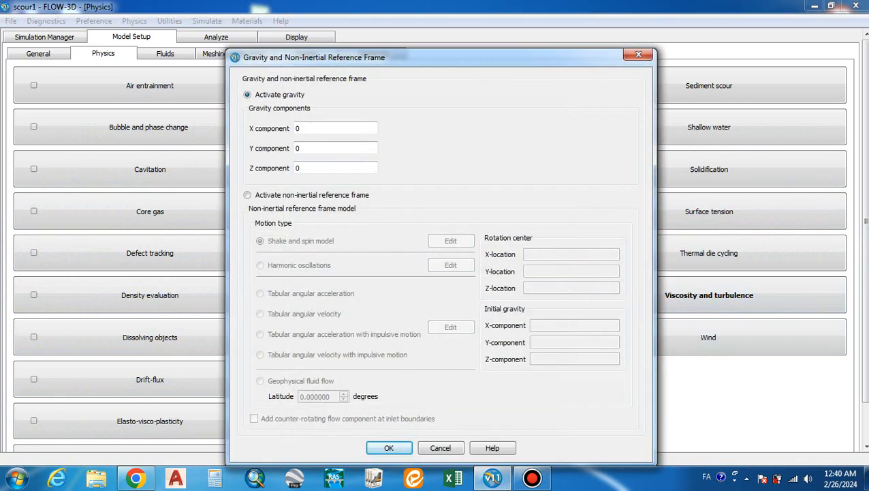
pyautogui.moveTo(304, 169); pyautogui.dragTo(294, 168)
pyautogui.write('-9.81')
pyautogui.press('Return')
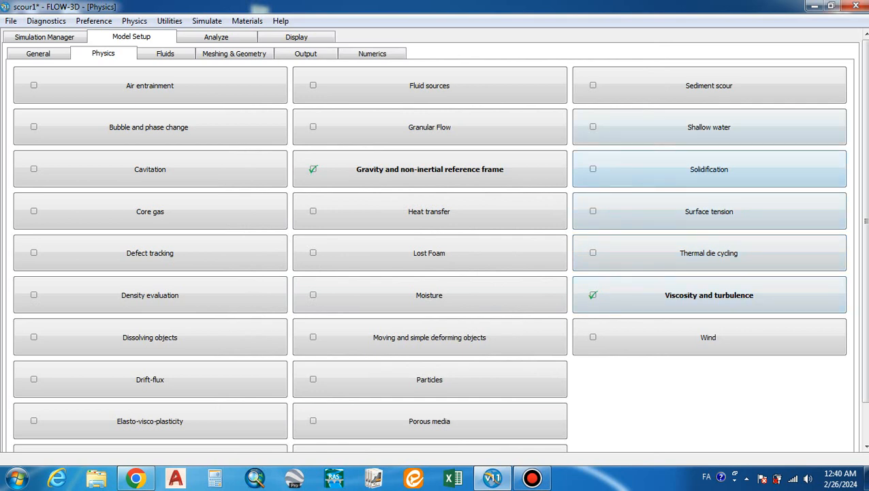
# Activate the sediment scour model and set the number of sediment species to 1
pyautogui.click(709, 85)
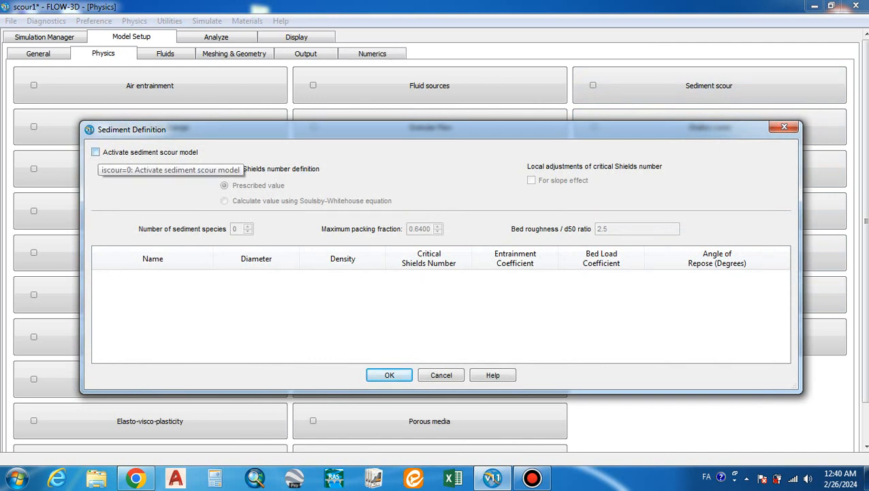
pyautogui.click(96, 152)
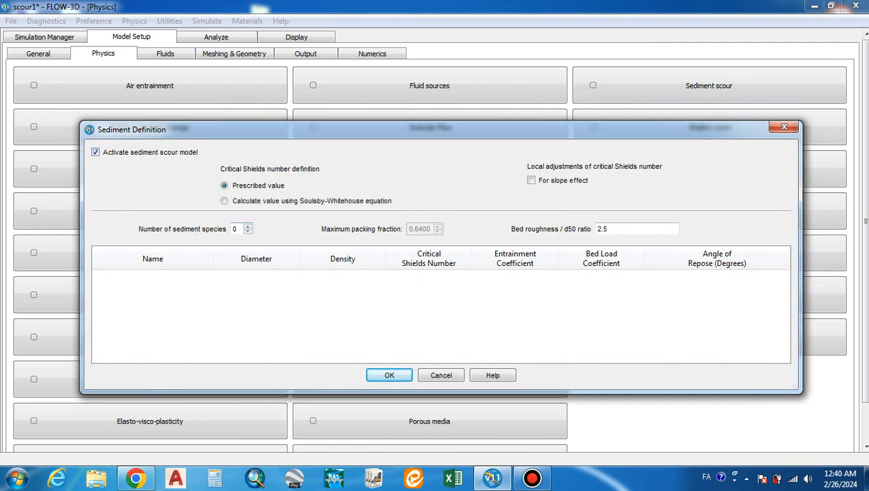
pyautogui.click(248, 225)
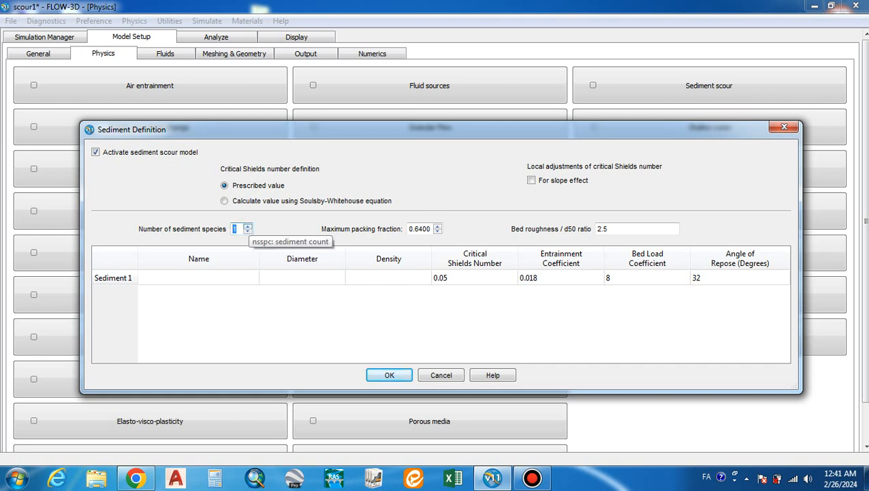
pyautogui.click(248, 225)
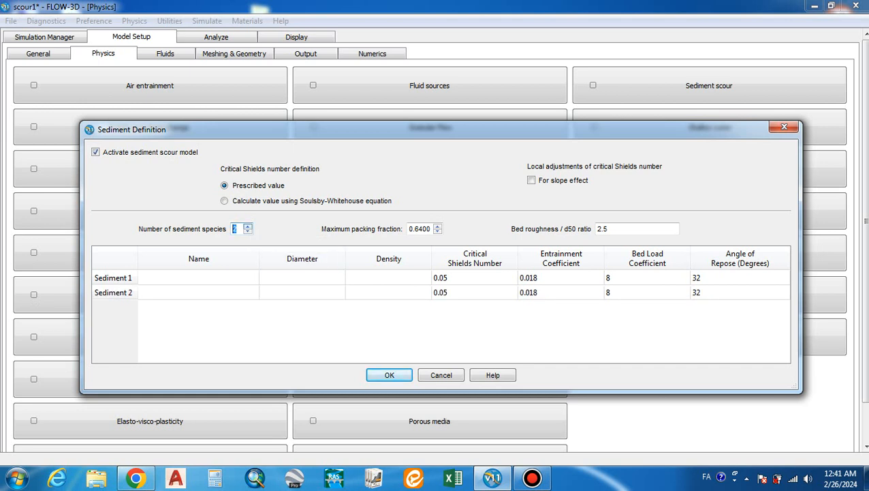
pyautogui.click(248, 225)
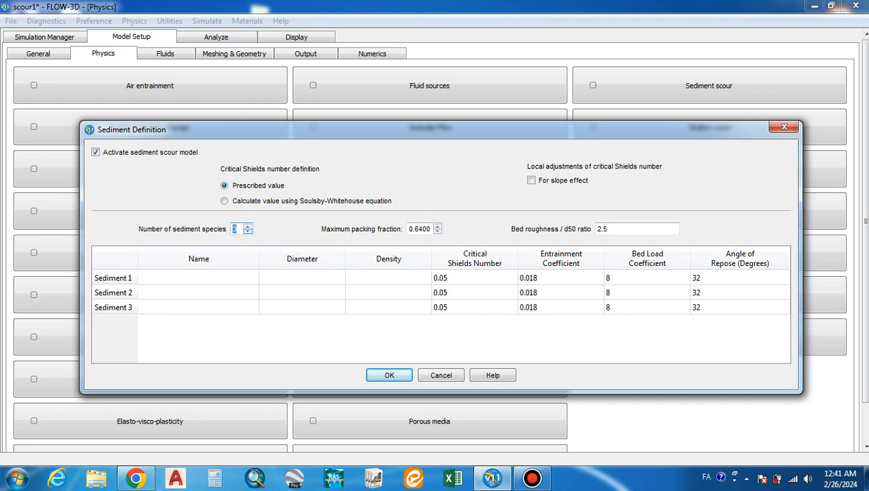
pyautogui.click(248, 226)
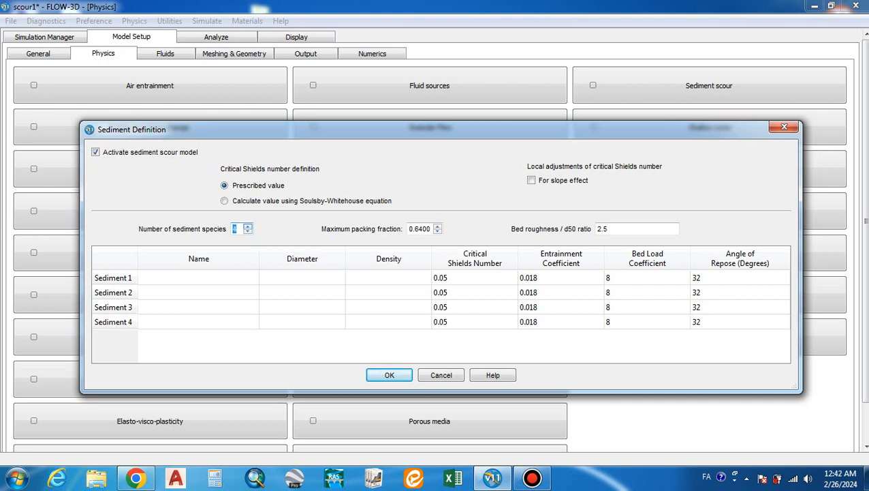
pyautogui.click(248, 231)
pyautogui.click(248, 231)
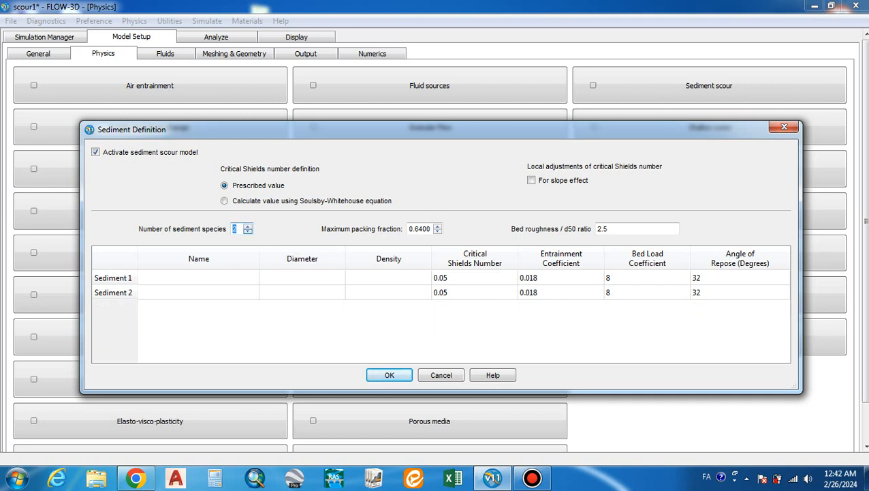
pyautogui.click(248, 231)
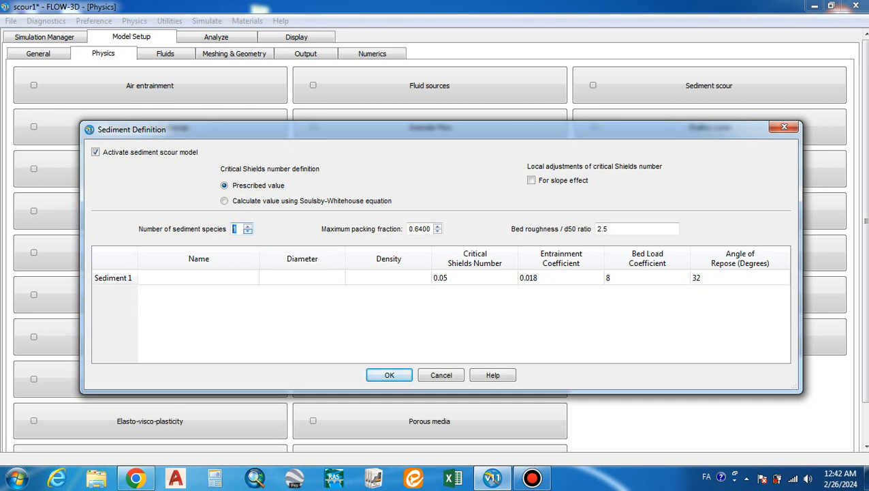
# Define the sediment species as sand1 with a diameter of 0.0014, and accept density evaluated as a function of other quantities
pyautogui.click(139, 277)
pyautogui.hotkey('alt', 'shift')
pyautogui.write('san')
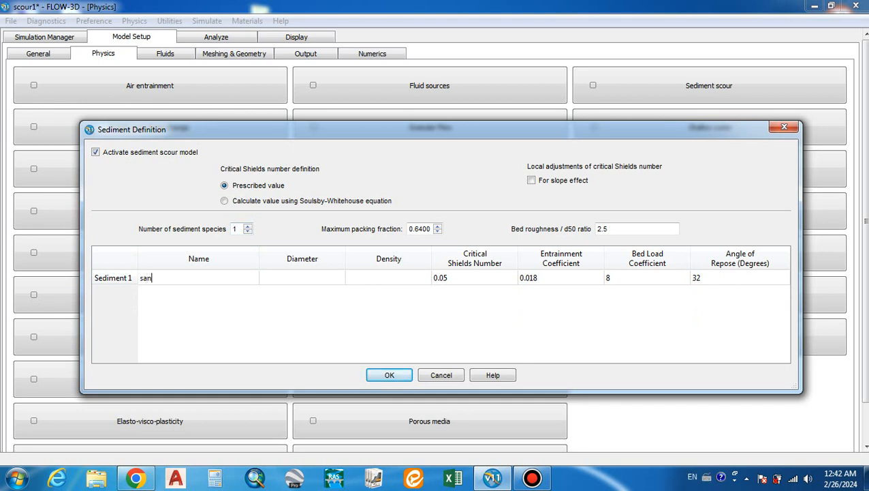
pyautogui.write('d1')
pyautogui.press('Tab')
pyautogui.write('0.0014')
pyautogui.click(388, 278)
pyautogui.click(390, 375)
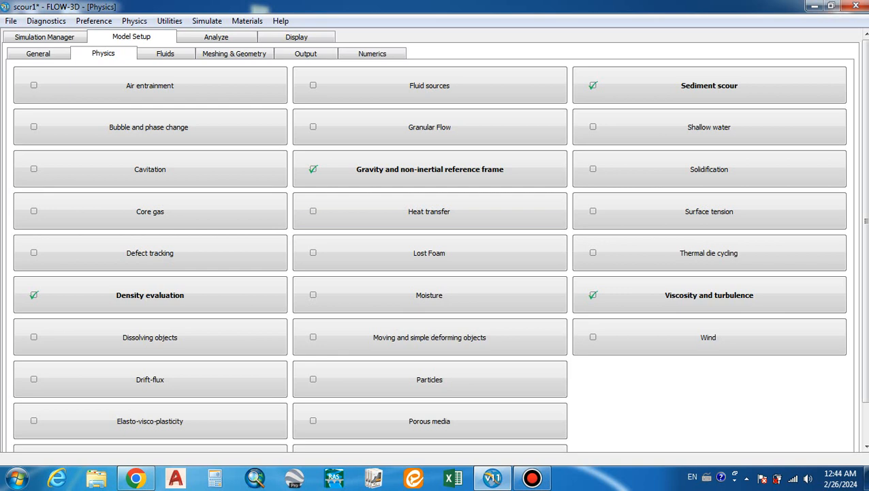
pyautogui.click(150, 295)
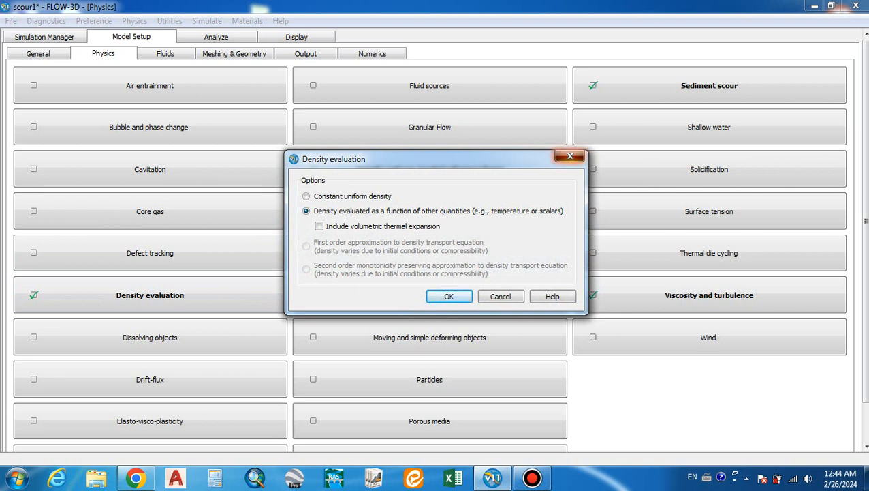
pyautogui.click(449, 296)
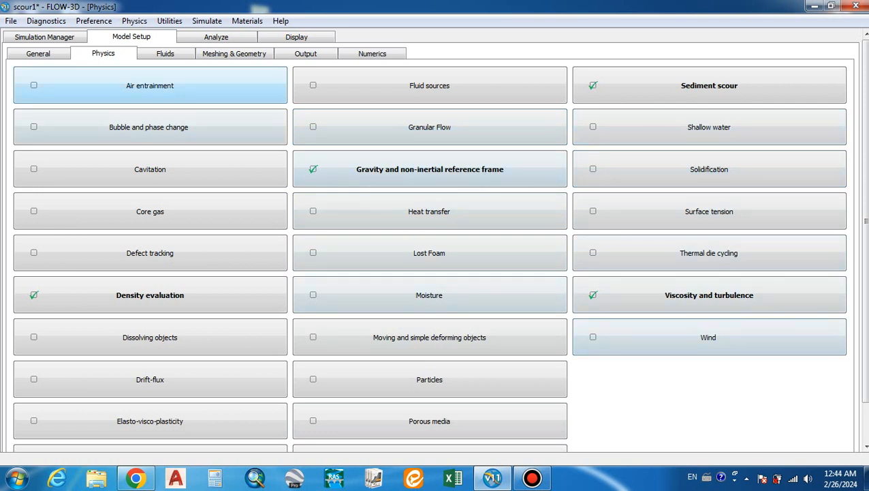
# Load Water_at_20_C from the fluids database as fluid 1, using SI units and Celsius
pyautogui.click(165, 53)
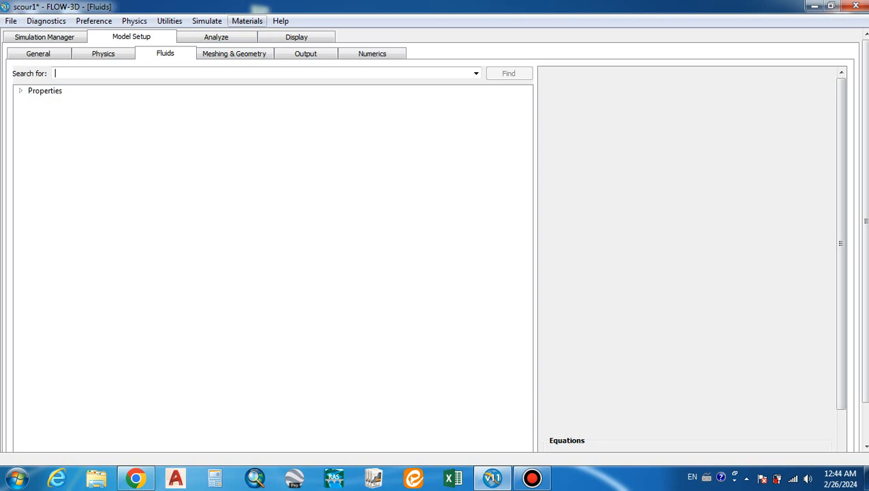
pyautogui.click(246, 21)
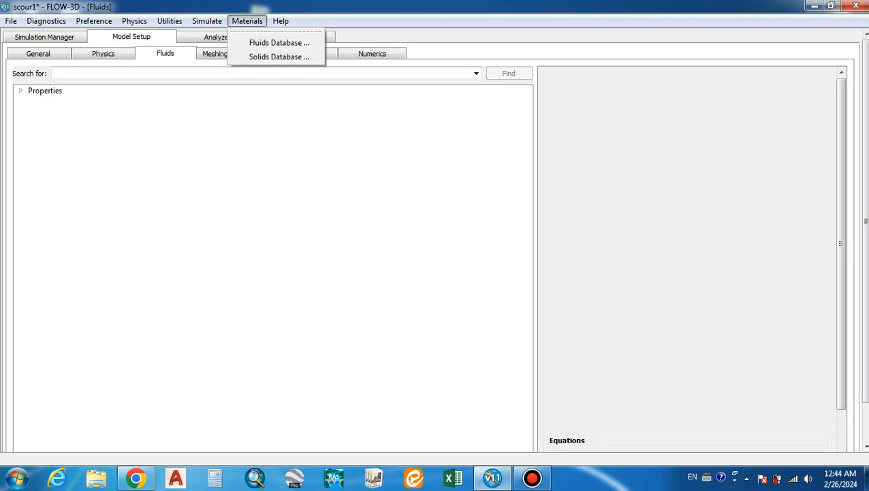
pyautogui.click(279, 42)
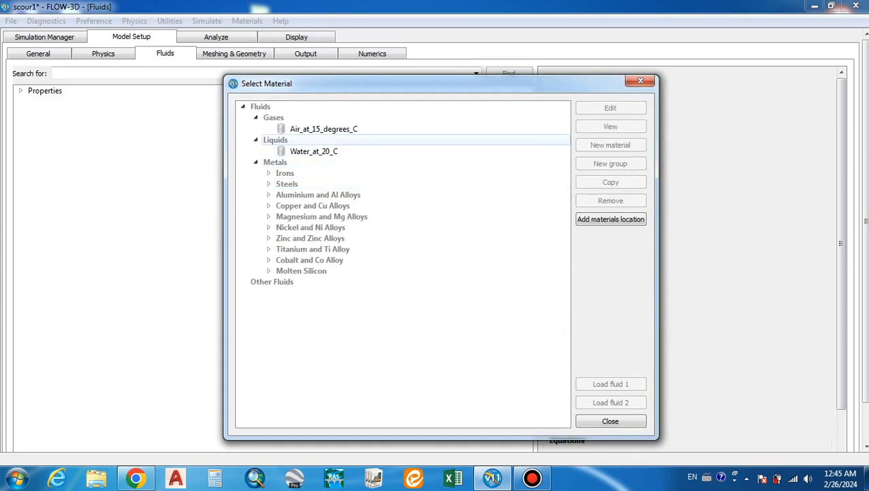
pyautogui.click(315, 152)
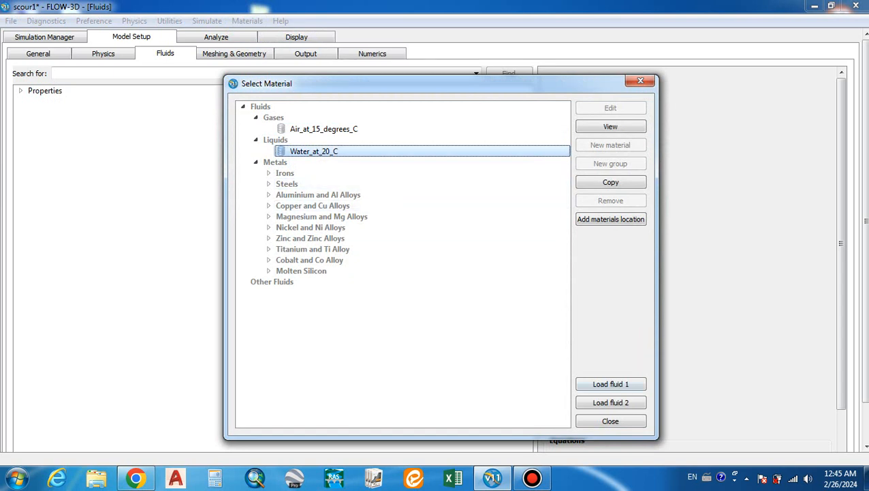
pyautogui.click(610, 383)
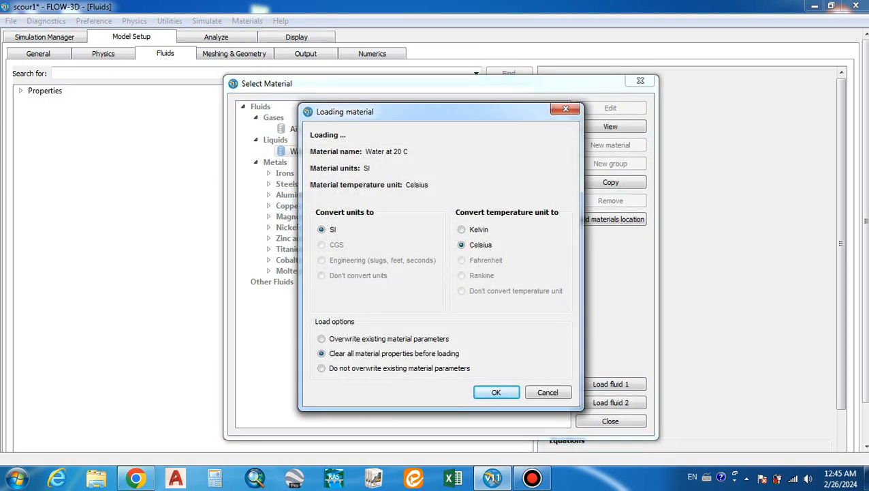
pyautogui.press('Return')
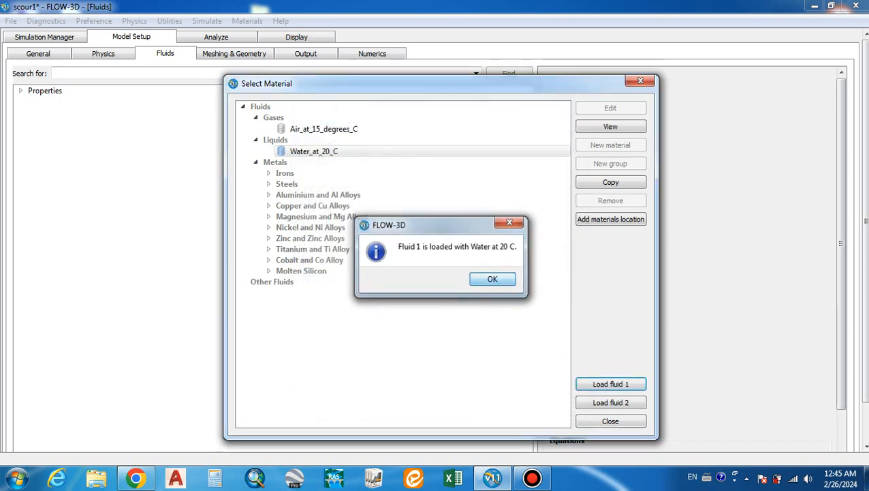
pyautogui.press('Return')
pyautogui.click(611, 421)
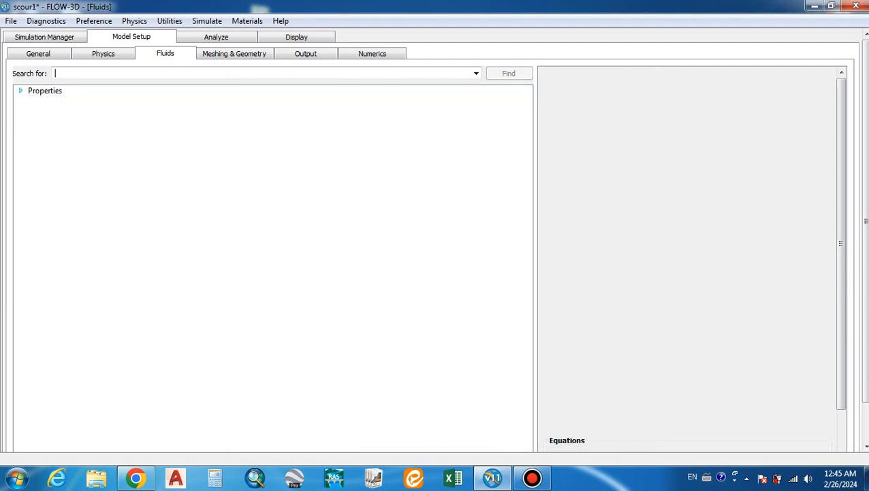
# Examine the fluid 1 properties to check which material name is assigned
pyautogui.click(20, 91)
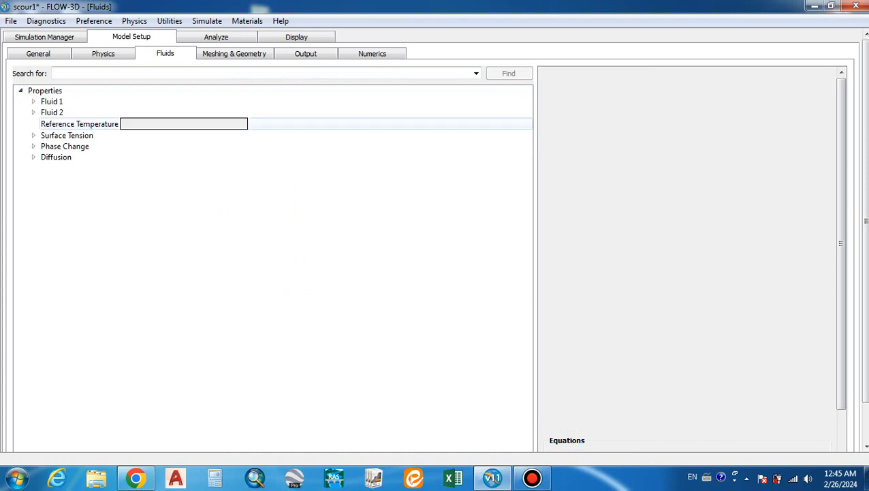
pyautogui.click(34, 101)
pyautogui.click(216, 113)
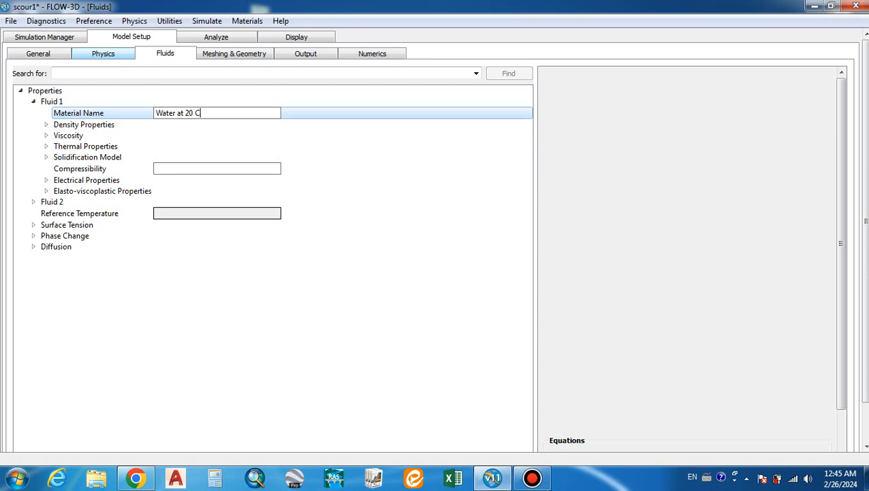
pyautogui.click(103, 53)
pyautogui.click(165, 53)
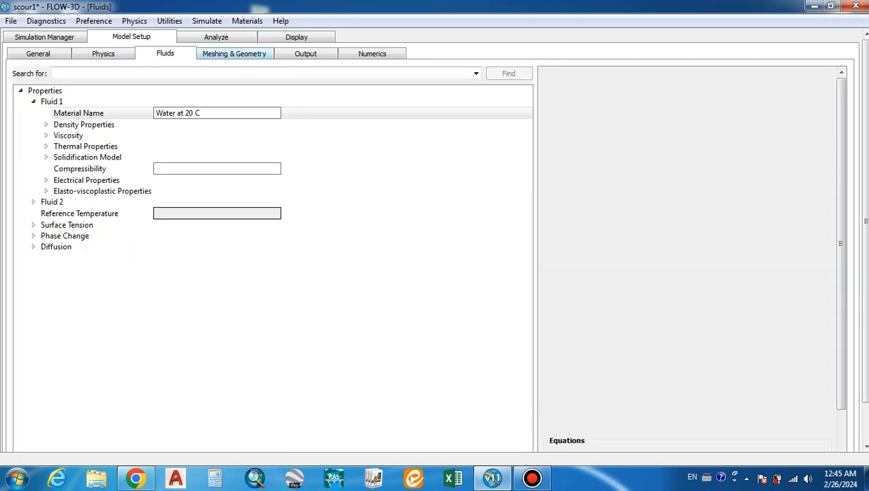
# Open the meshing and geometry setup and save the scour1 simulation
pyautogui.click(233, 53)
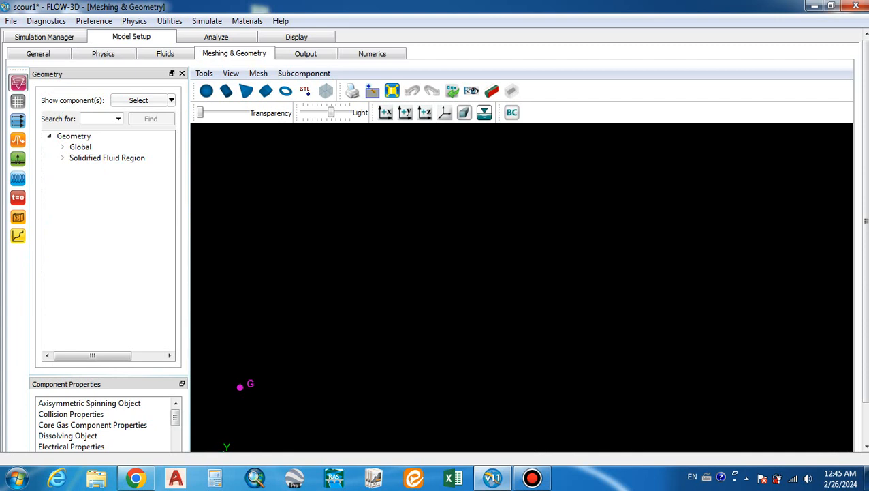
pyautogui.hotkey('ctrl', 's')
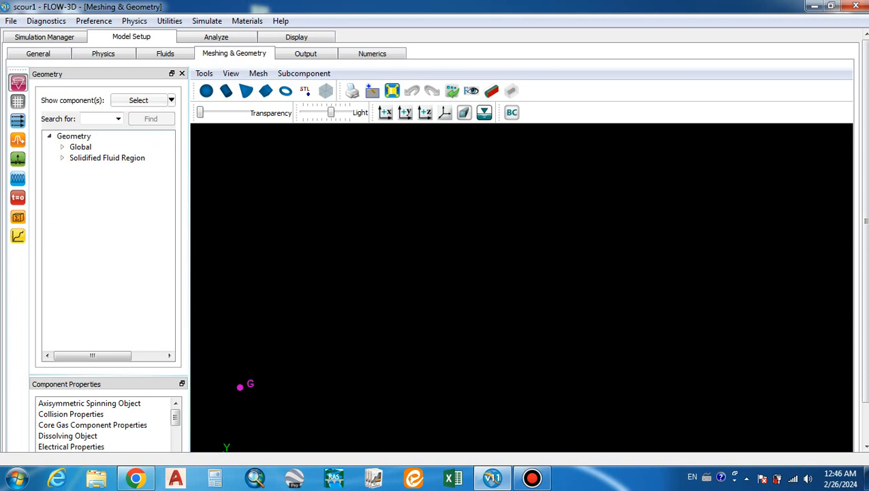
pyautogui.click(17, 82)
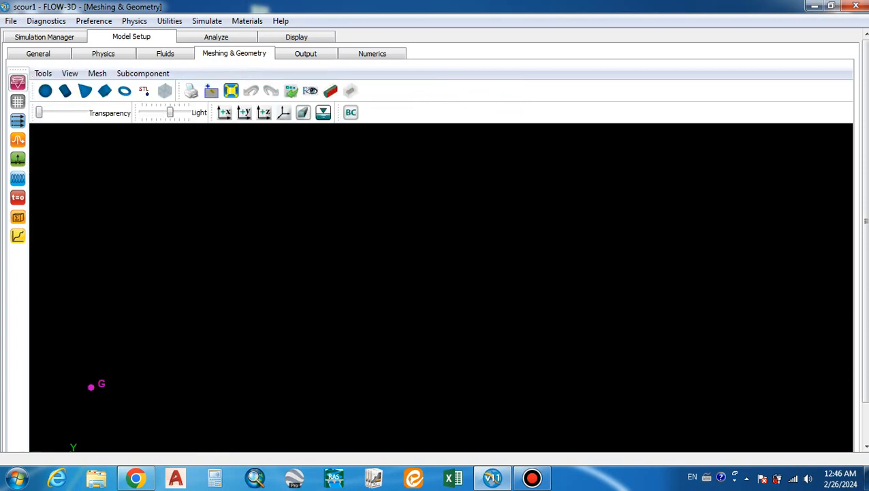
pyautogui.click(18, 82)
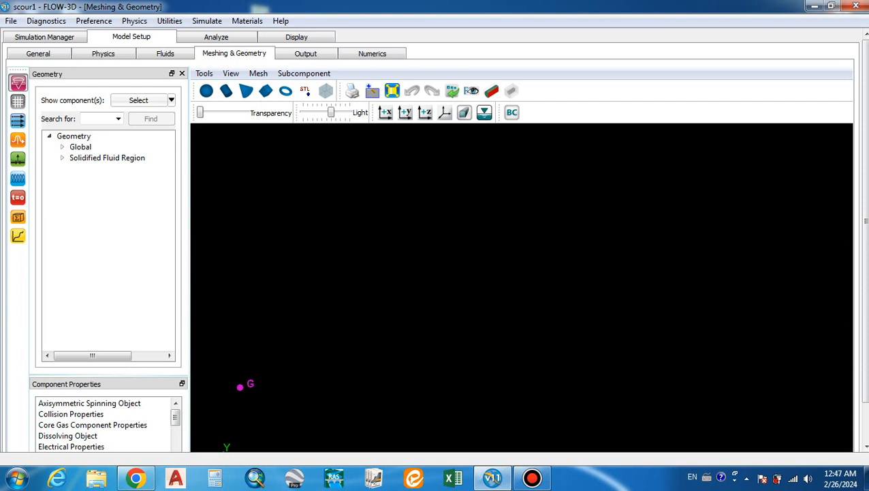
# Add the gate STL file from the Desktop scour folder as geometry for a new component
pyautogui.click(305, 91)
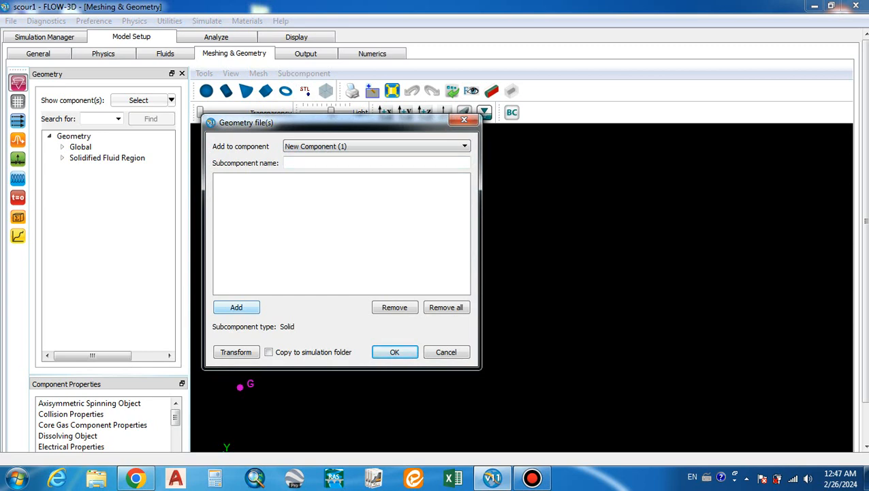
pyautogui.click(236, 308)
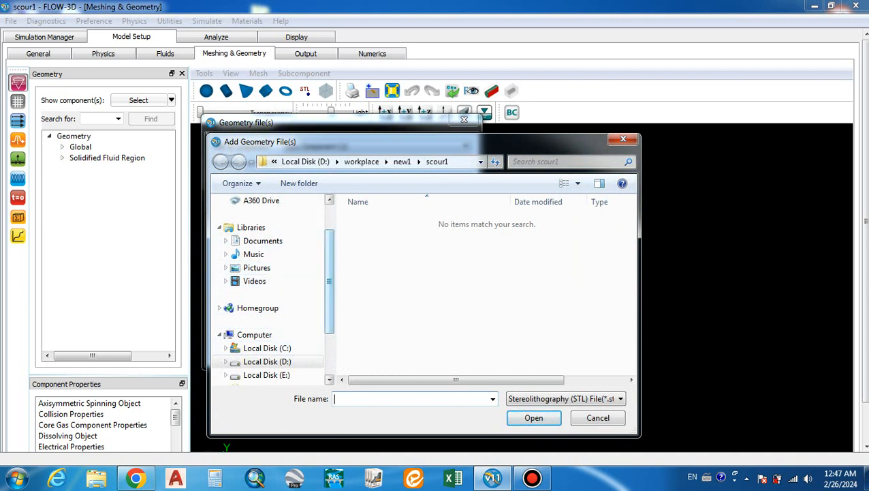
pyautogui.scroll(2, 269, 286)
pyautogui.click(257, 219)
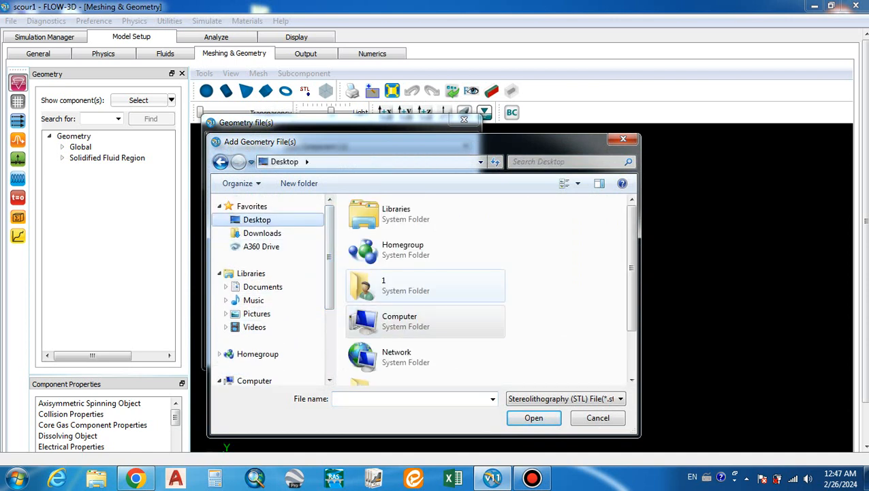
pyautogui.scroll(-3, 269, 286)
pyautogui.scroll(-2, 423, 290)
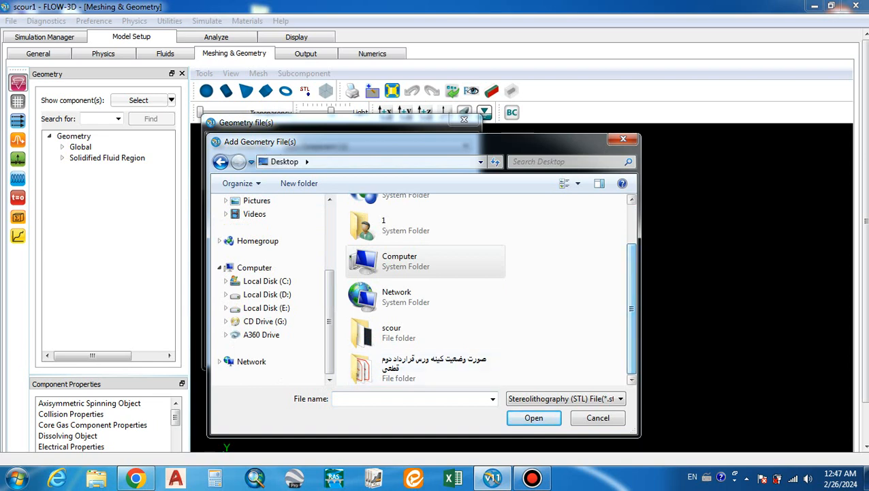
pyautogui.doubleClick(392, 332)
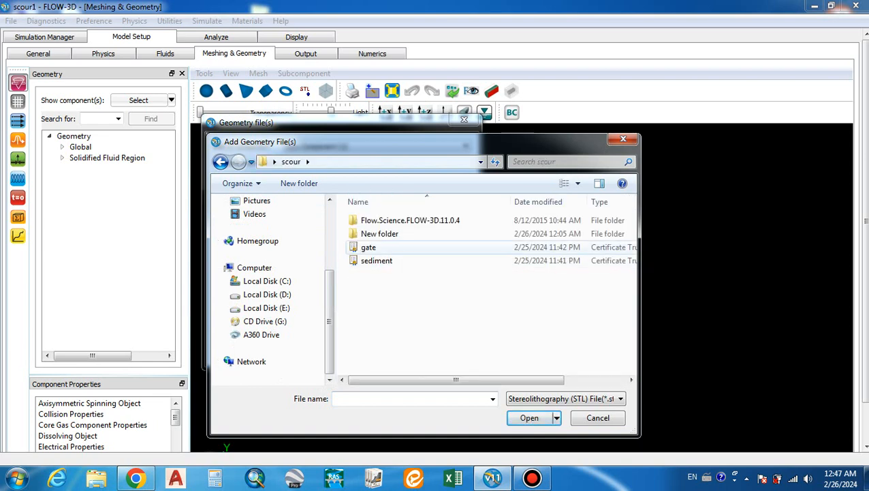
pyautogui.doubleClick(368, 247)
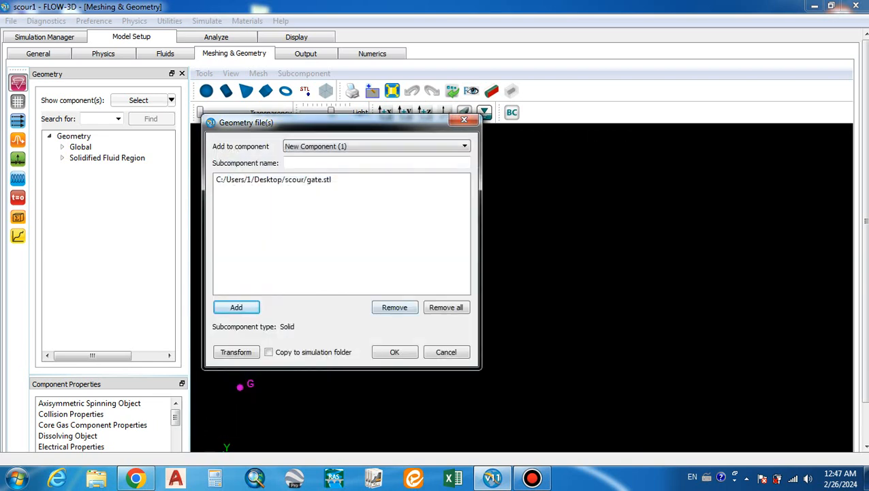
# Create the new component as type Solid with the name gate
pyautogui.click(394, 352)
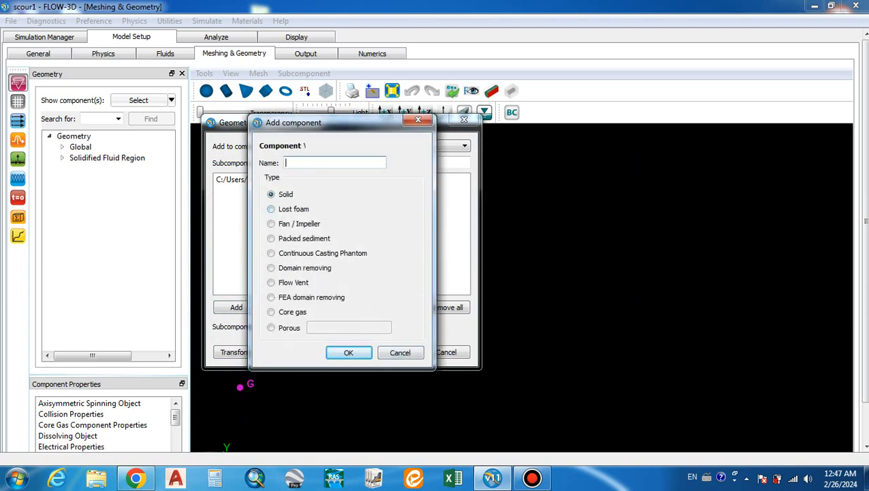
pyautogui.write('gate')
pyautogui.press('Return')
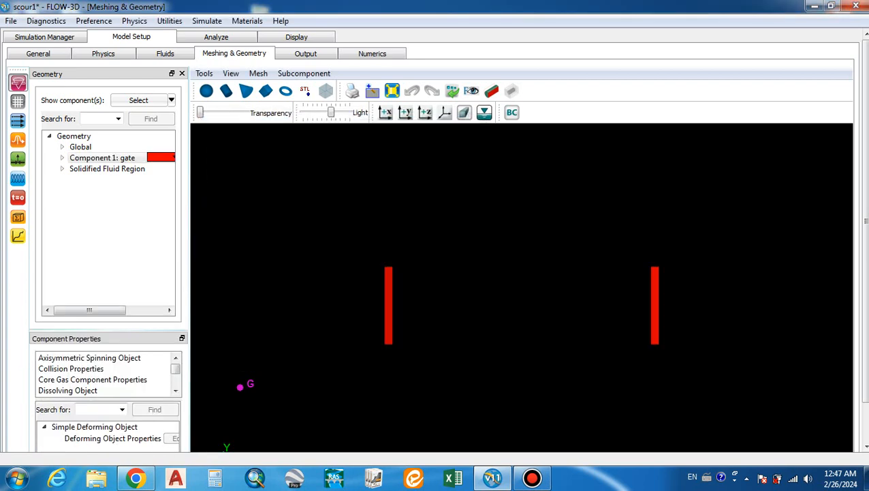
# Examine the imported gate geometry in 3D, including the upright plate and the two low blocks
pyautogui.moveTo(437, 299); pyautogui.dragTo(512, 240)
pyautogui.moveTo(513, 239); pyautogui.dragTo(463, 216, button='right')
pyautogui.moveTo(463, 215); pyautogui.dragTo(403, 231)
pyautogui.scroll(-1, 408, 245)
pyautogui.scroll(3, 409, 245)
pyautogui.moveTo(409, 245); pyautogui.dragTo(411, 166, button='right')
pyautogui.moveTo(411, 166); pyautogui.dragTo(463, 164)
pyautogui.moveTo(463, 163); pyautogui.dragTo(516, 175, button='right')
pyautogui.moveTo(516, 174); pyautogui.dragTo(496, 178)
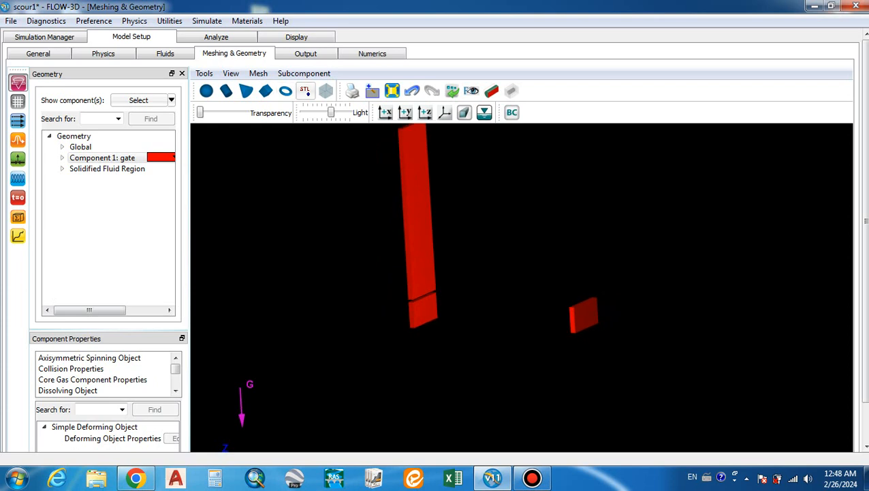
# Start another STL import assigned to New Component (2), with sediment as the subcomponent name
pyautogui.click(305, 90)
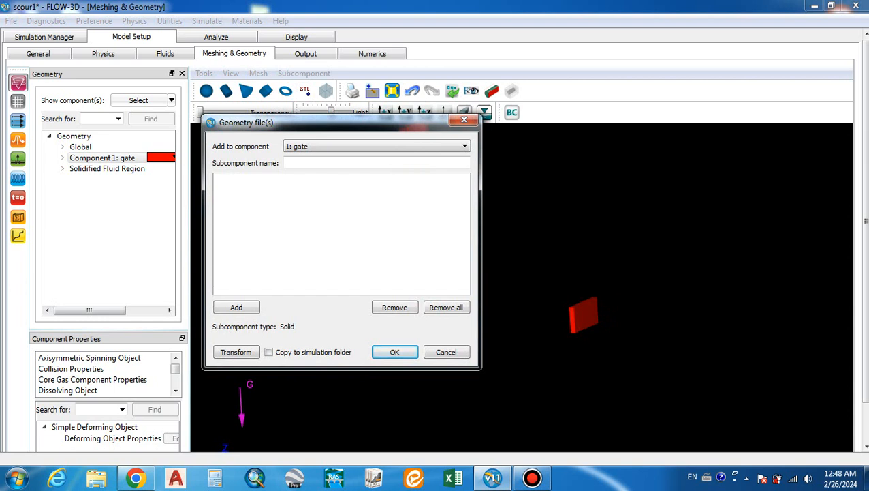
pyautogui.click(377, 146)
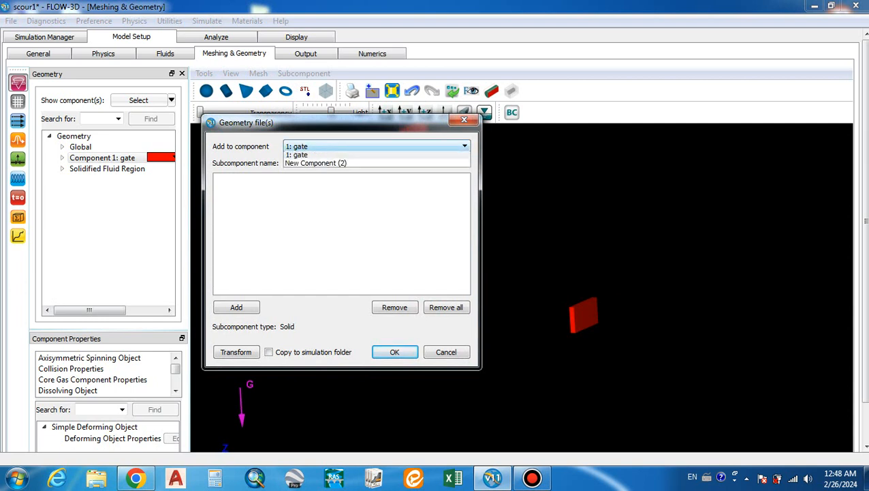
pyautogui.click(314, 163)
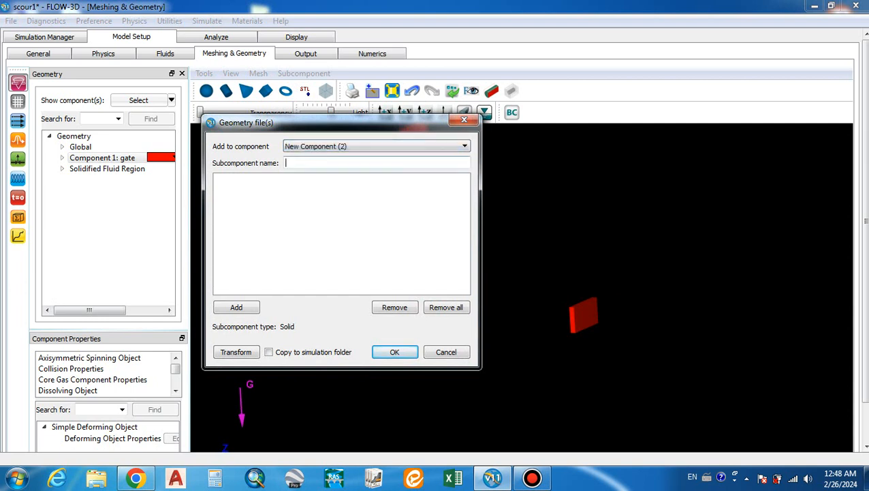
pyautogui.write('sediment')
# Add the sediment STL file from the Desktop scour folder to the geometry import
pyautogui.click(237, 307)
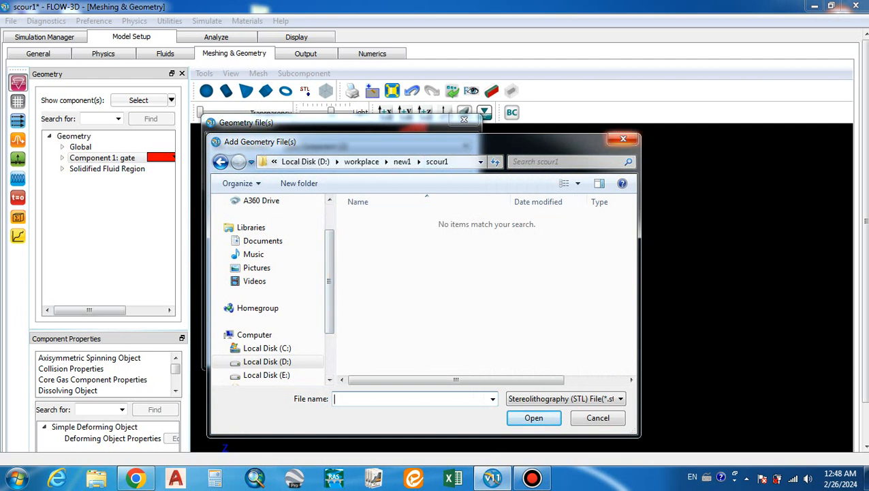
pyautogui.click(402, 161)
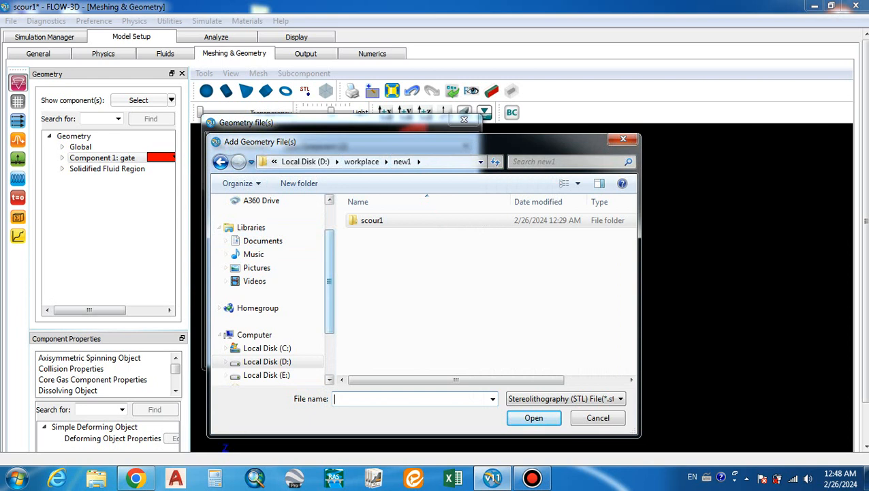
pyautogui.click(330, 218)
pyautogui.click(257, 220)
pyautogui.scroll(-3, 273, 293)
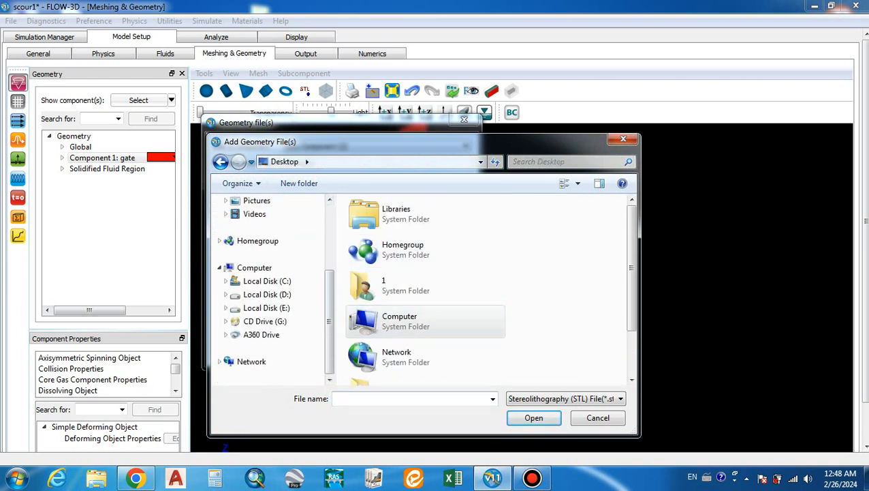
pyautogui.moveTo(631, 267); pyautogui.dragTo(632, 310)
pyautogui.doubleClick(402, 332)
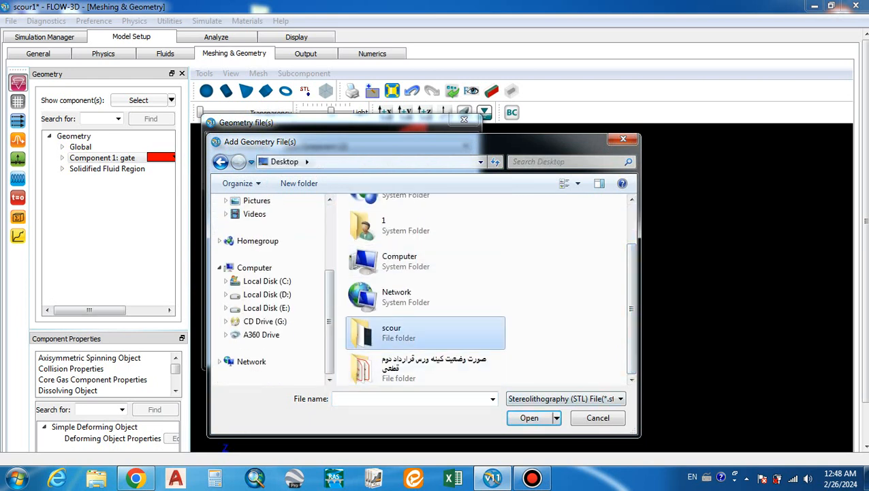
pyautogui.doubleClick(376, 260)
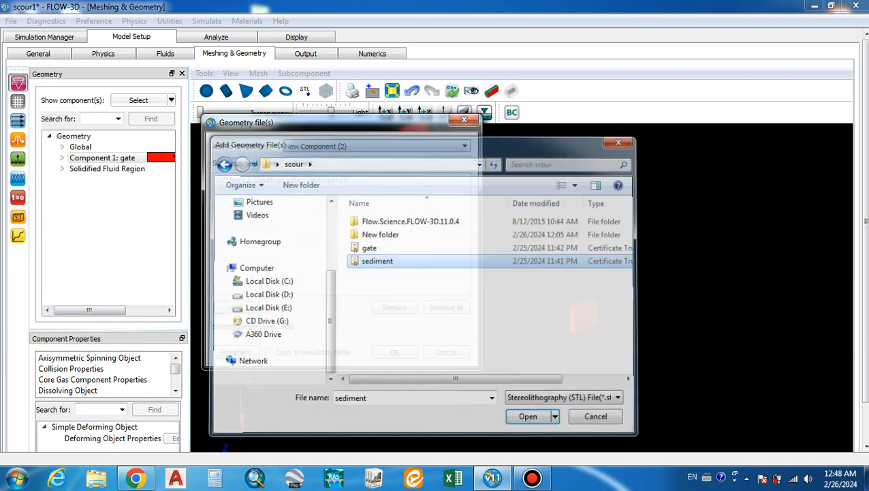
# Create the second component as type Packed sediment with the name sand
pyautogui.click(395, 352)
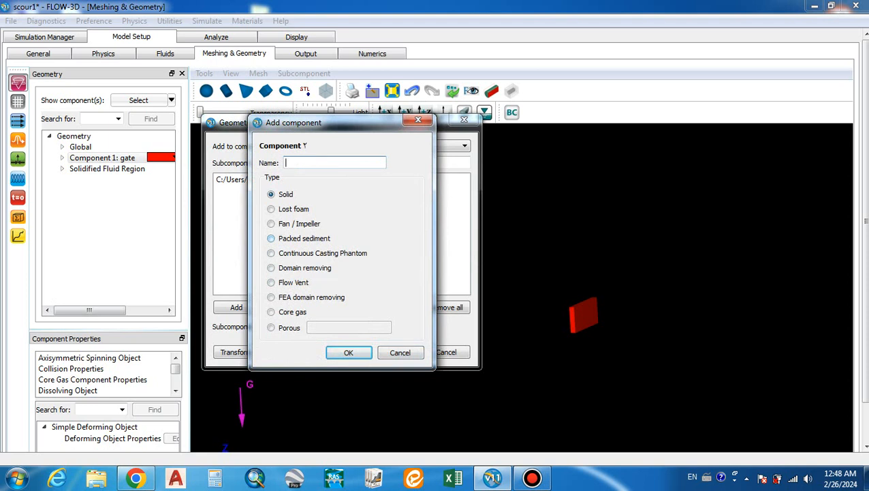
pyautogui.click(271, 239)
pyautogui.click(296, 163)
pyautogui.write('s')
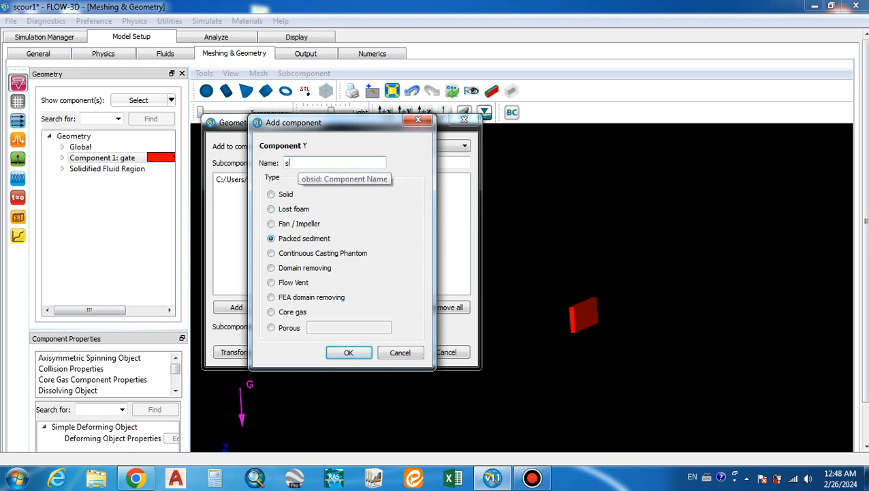
pyautogui.write('and')
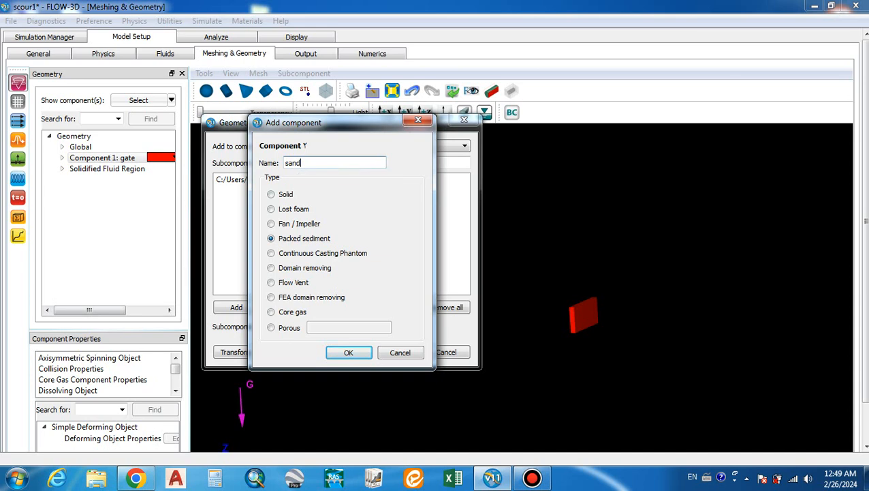
pyautogui.click(349, 352)
# Examine how the sand bed sits relative to the gate and the end blocks
pyautogui.moveTo(505, 273)
pyautogui.mouseDown()
pyautogui.moveTo(477, 276)
pyautogui.moveTo(516, 281)
pyautogui.mouseUp()
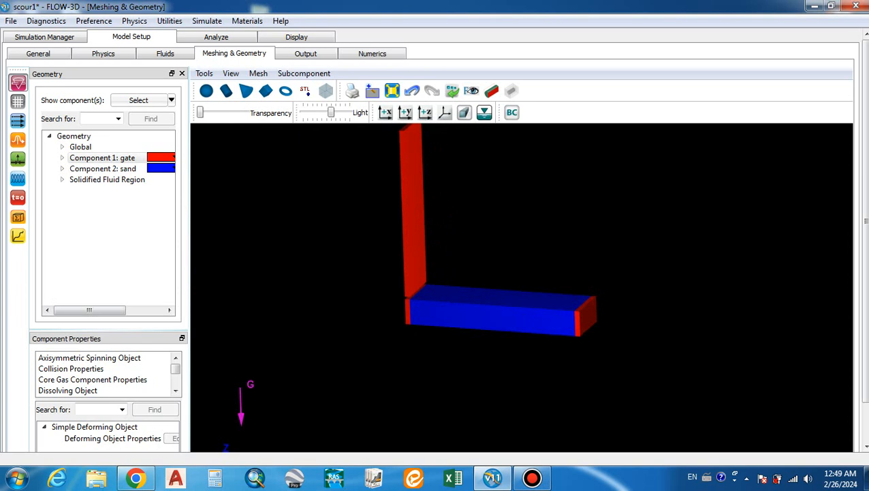
pyautogui.moveTo(507, 281); pyautogui.dragTo(514, 281)
pyautogui.moveTo(513, 281); pyautogui.dragTo(477, 316, button='right')
pyautogui.moveTo(477, 316); pyautogui.dragTo(490, 313)
pyautogui.moveTo(489, 314); pyautogui.dragTo(512, 242, button='right')
pyautogui.moveTo(513, 242); pyautogui.dragTo(498, 242)
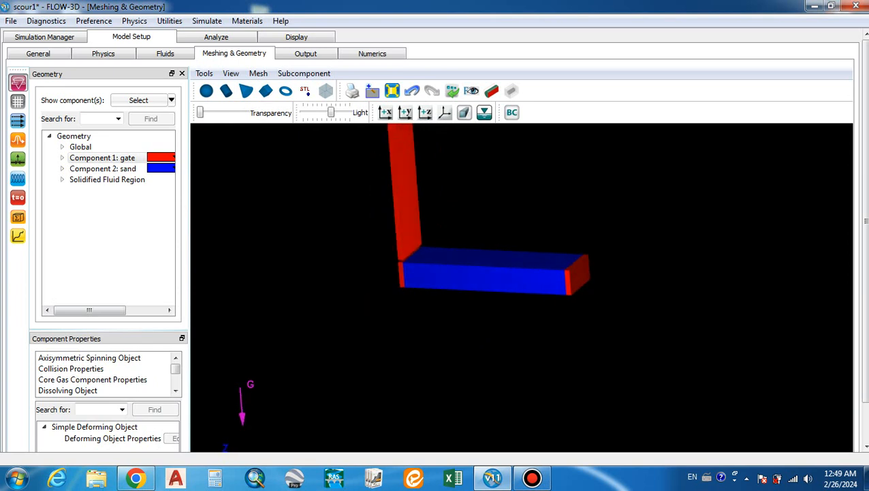
pyautogui.scroll(-1, 497, 242)
pyautogui.scroll(4, 498, 242)
pyautogui.moveTo(498, 243); pyautogui.dragTo(522, 350, button='right')
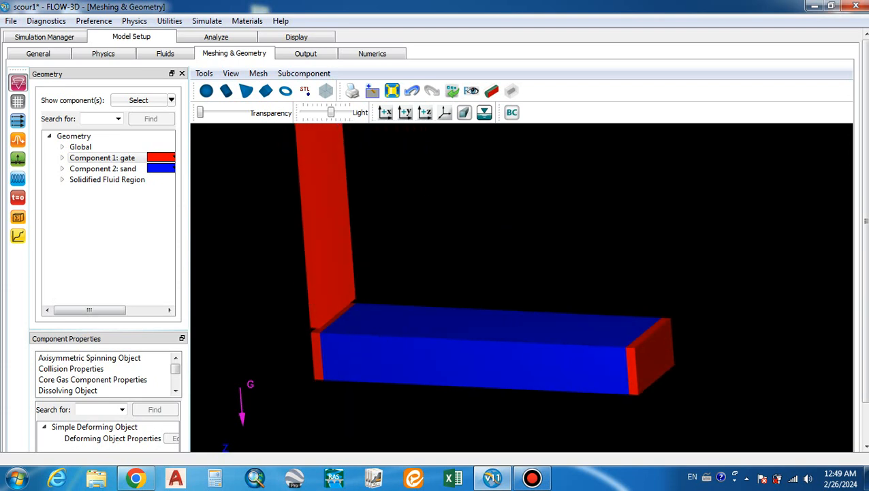
# Inspect the opening between the gate's lower edge and the block beside the sand bed up close
pyautogui.moveTo(522, 350); pyautogui.dragTo(549, 334)
pyautogui.scroll(2, 549, 334)
pyautogui.moveTo(549, 334); pyautogui.dragTo(671, 309, button='right')
pyautogui.scroll(2, 671, 309)
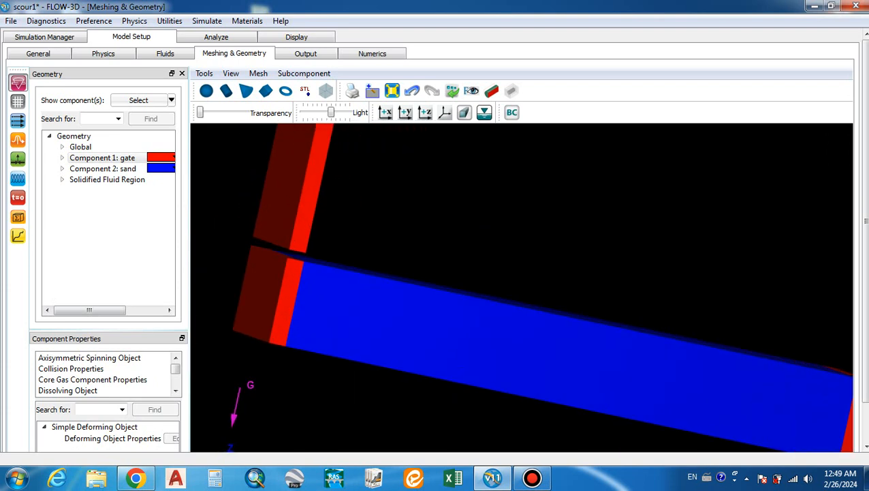
pyautogui.scroll(1, 671, 308)
pyautogui.moveTo(671, 309); pyautogui.dragTo(635, 302)
pyautogui.moveTo(635, 302); pyautogui.dragTo(691, 321, button='right')
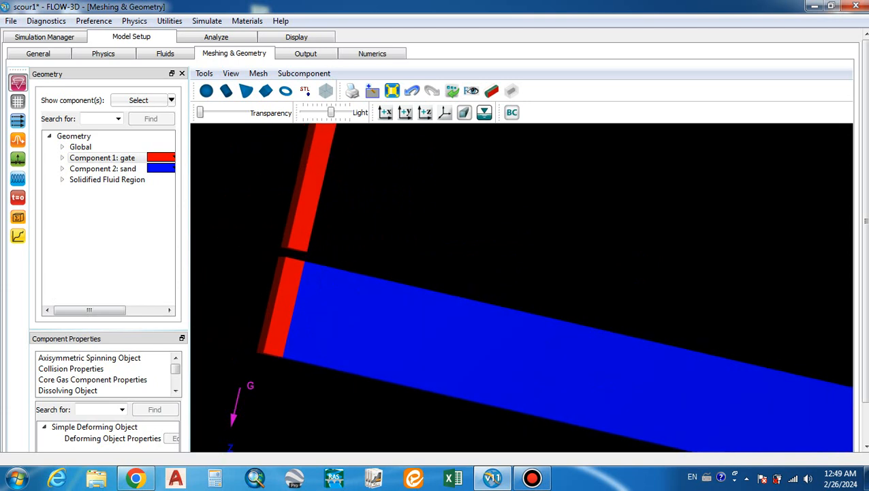
pyautogui.moveTo(692, 320); pyautogui.dragTo(665, 340)
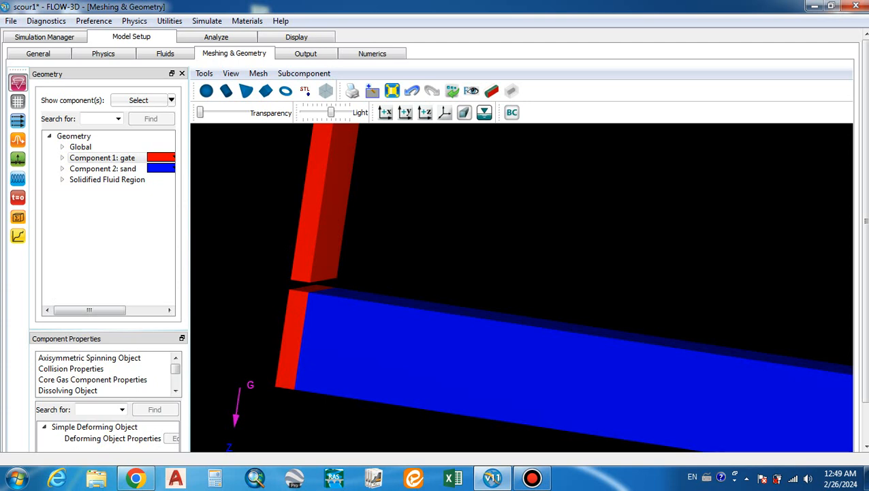
pyautogui.scroll(-2, 522, 286)
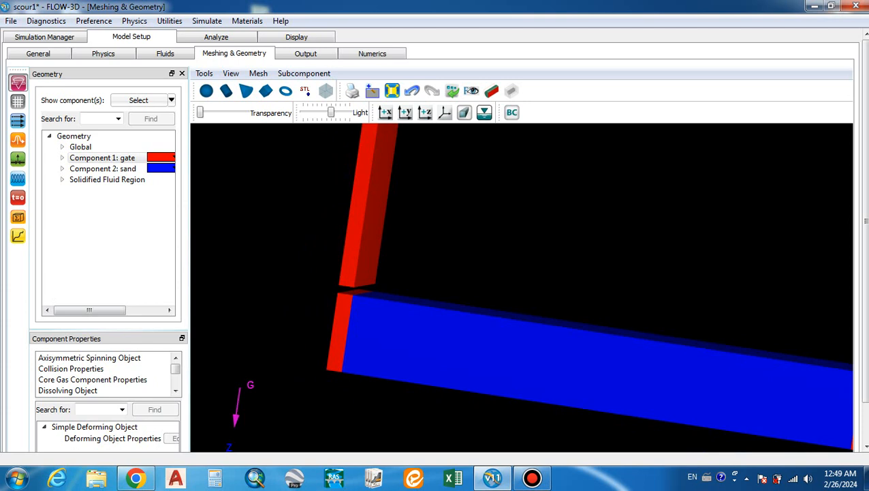
pyautogui.scroll(-3, 522, 286)
pyautogui.scroll(5, 522, 287)
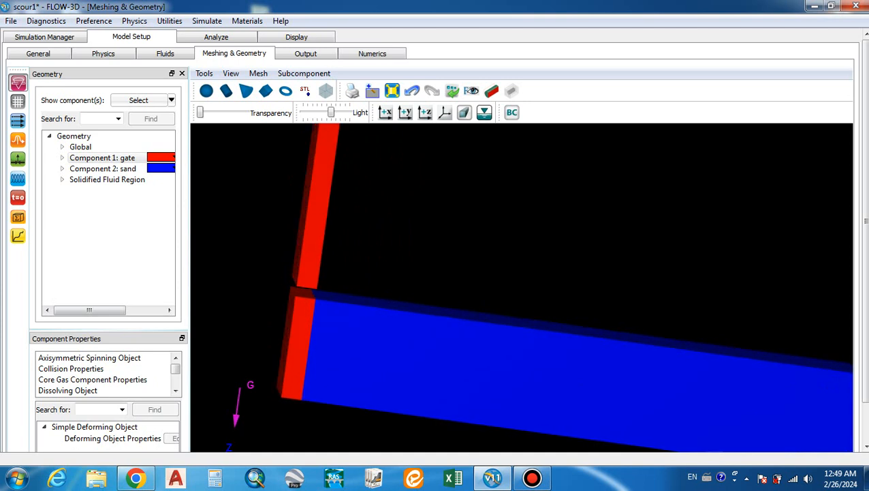
pyautogui.scroll(-3, 522, 287)
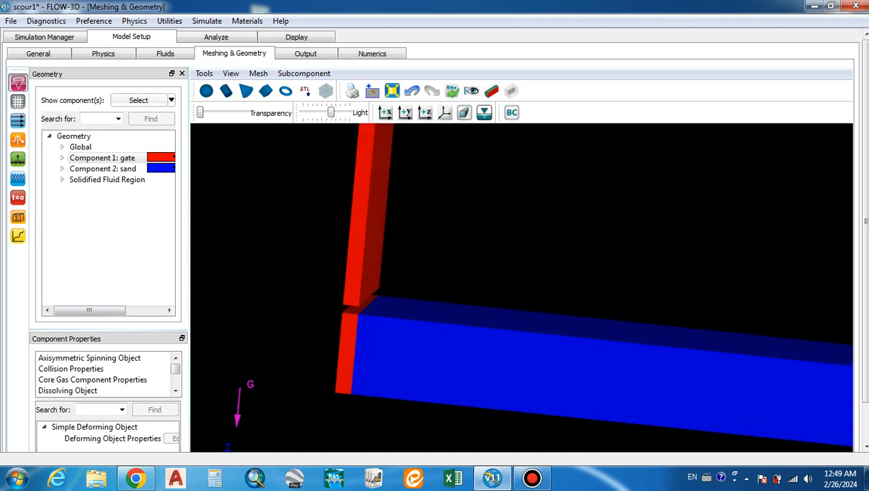
# Check the full length of the sand bed between both end blocks from several angles
pyautogui.moveTo(522, 287); pyautogui.dragTo(519, 283, button='right')
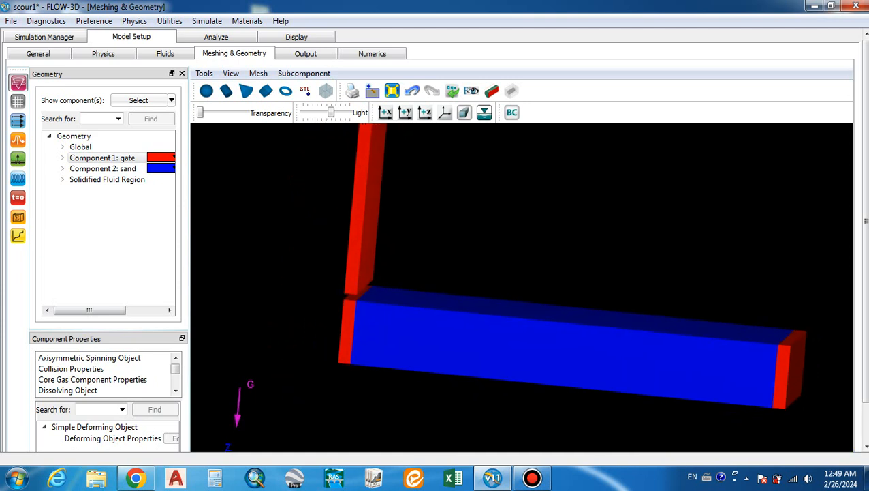
pyautogui.moveTo(520, 283); pyautogui.dragTo(490, 300)
pyautogui.moveTo(491, 300); pyautogui.dragTo(453, 296, button='right')
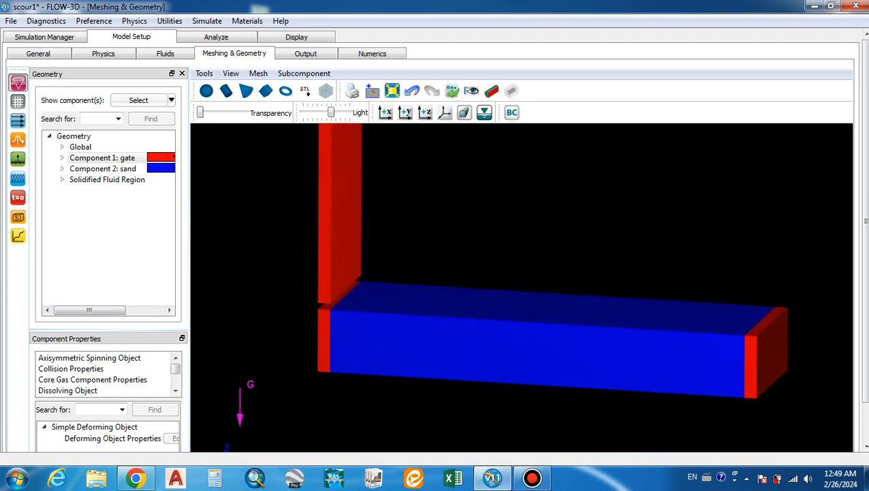
pyautogui.moveTo(458, 293); pyautogui.dragTo(497, 301)
pyautogui.scroll(2, 497, 301)
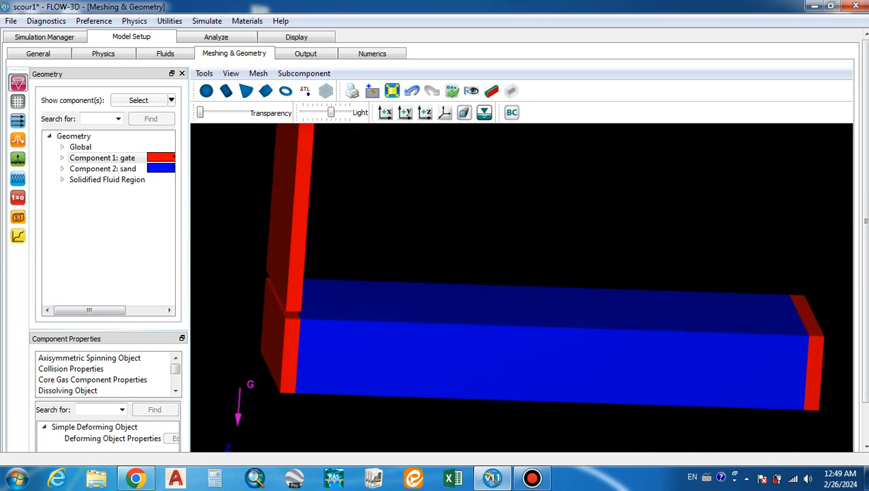
pyautogui.moveTo(497, 301); pyautogui.dragTo(495, 263, button='right')
pyautogui.moveTo(495, 263); pyautogui.dragTo(478, 264)
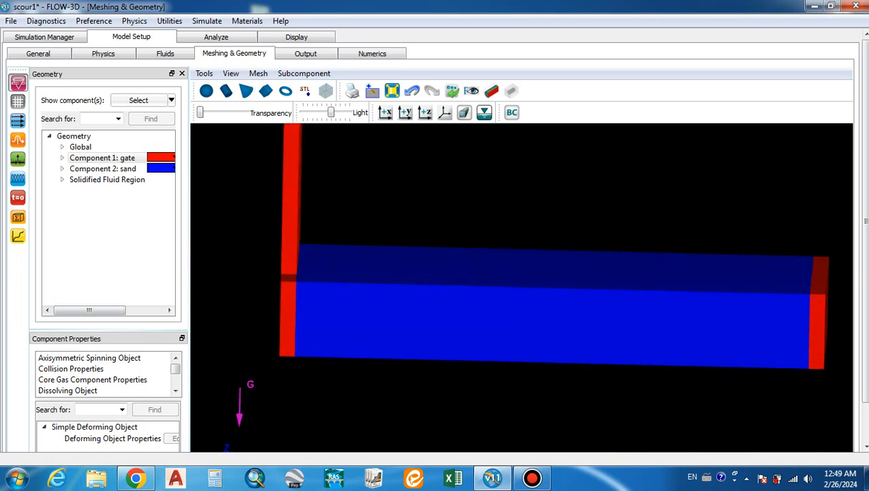
pyautogui.scroll(-1, 477, 264)
pyautogui.moveTo(477, 264); pyautogui.dragTo(389, 270, button='right')
pyautogui.moveTo(389, 271); pyautogui.dragTo(341, 271)
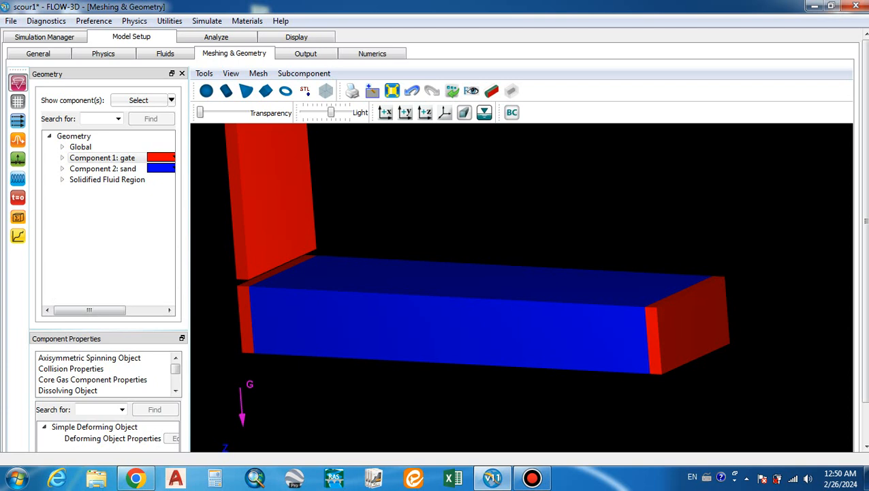
pyautogui.scroll(-10, 521, 287)
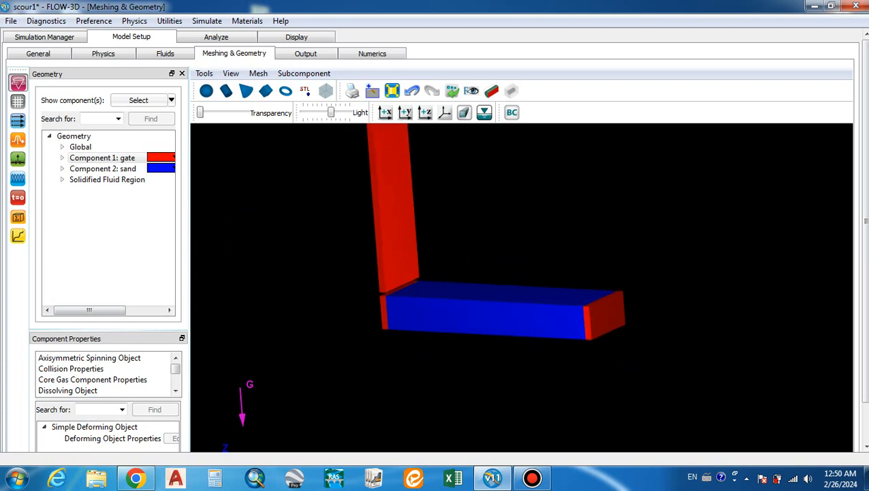
# Examine the gate, end blocks and sand bed from several angles and distances
pyautogui.moveTo(522, 286); pyautogui.dragTo(550, 287)
pyautogui.moveTo(549, 287); pyautogui.dragTo(532, 316, button='right')
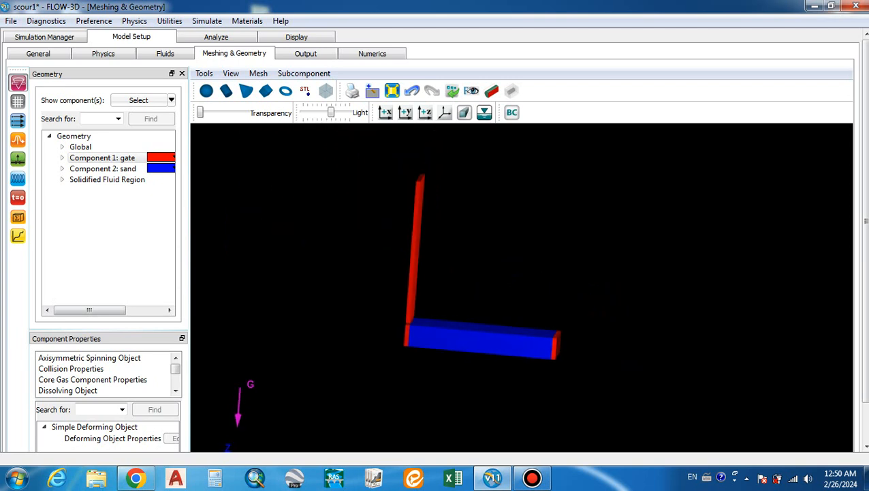
pyautogui.moveTo(532, 317); pyautogui.dragTo(507, 320)
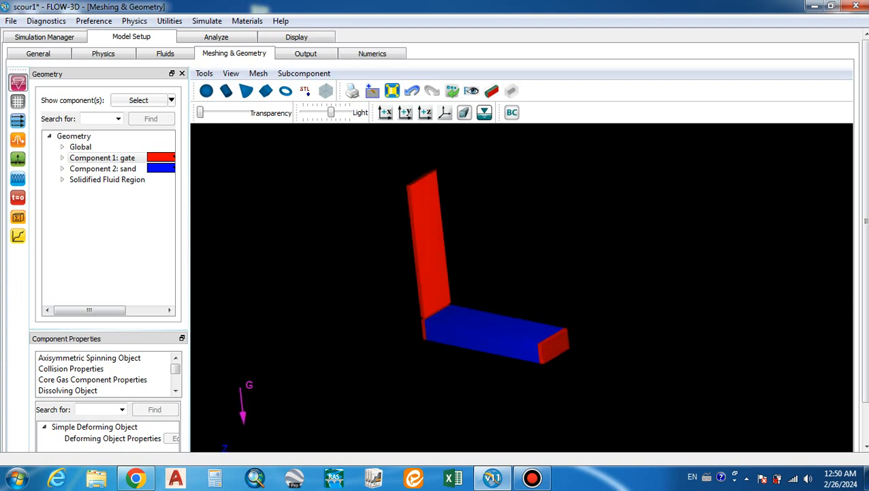
pyautogui.moveTo(507, 320)
pyautogui.mouseDown()
pyautogui.moveTo(486, 320)
pyautogui.moveTo(509, 320)
pyautogui.mouseUp()
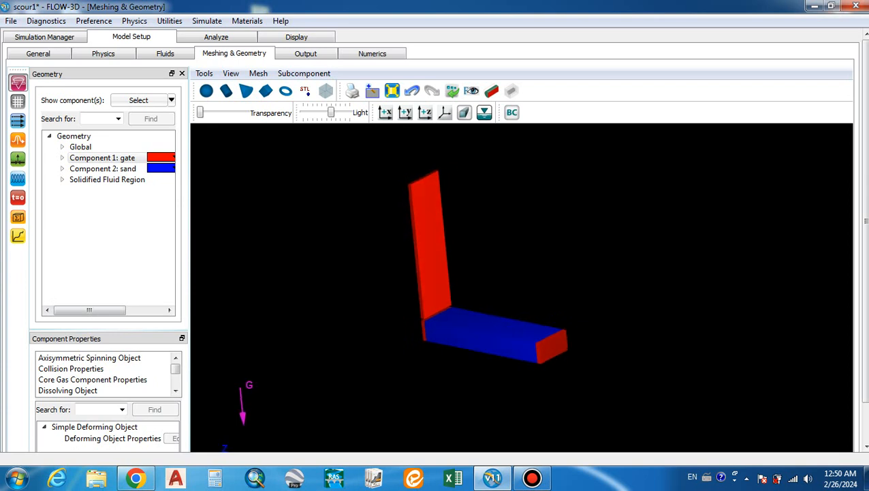
pyautogui.scroll(5, 509, 320)
pyautogui.moveTo(509, 320); pyautogui.dragTo(558, 285, button='right')
pyautogui.scroll(2, 507, 276)
pyautogui.moveTo(559, 284); pyautogui.dragTo(603, 284)
pyautogui.scroll(-3, 582, 284)
pyautogui.scroll(-4, 582, 284)
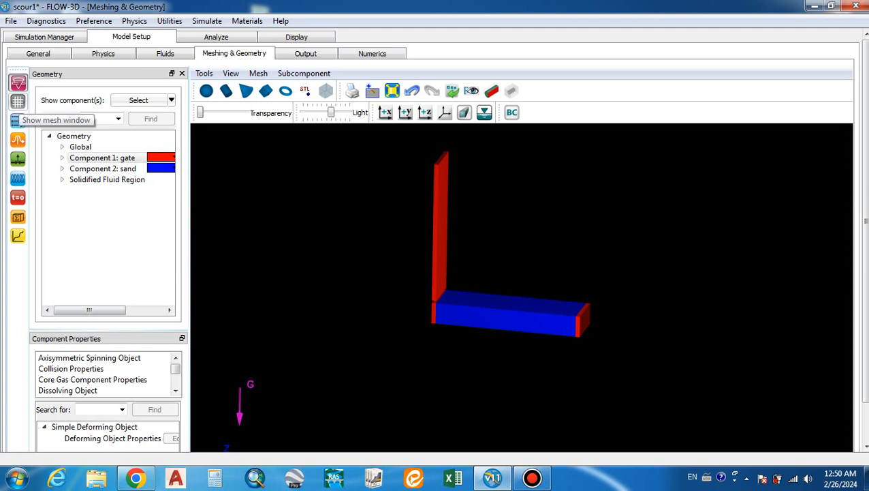
# Add a mesh block to the Cartesian mesh
pyautogui.click(17, 119)
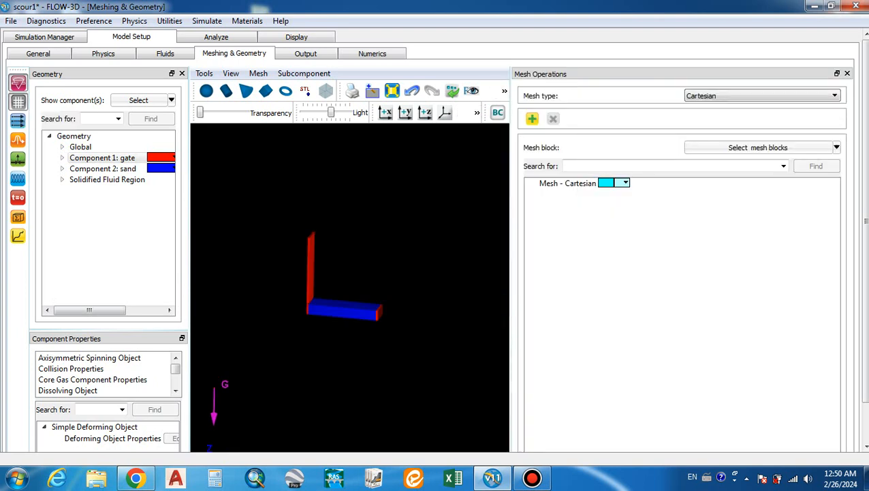
pyautogui.rightClick(562, 184)
pyautogui.click(612, 195)
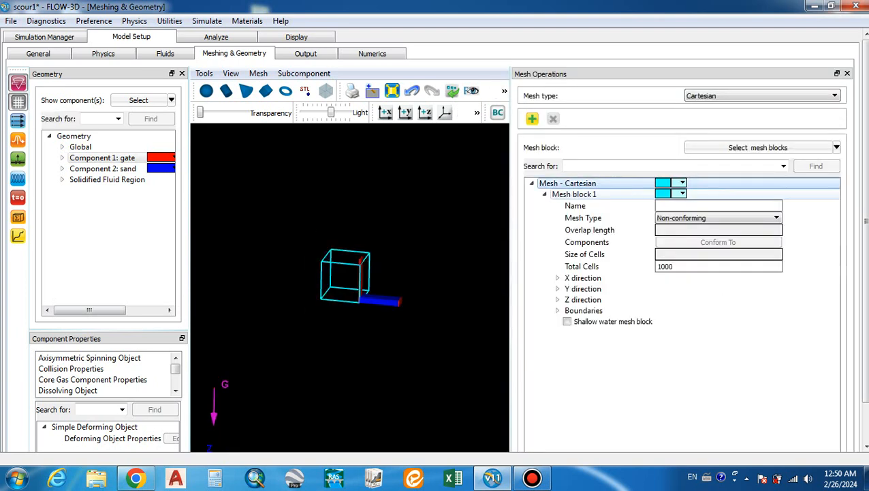
# Fit mesh block 1 to the geometry in the X, Y and Z directions with a cell size of 0.01
pyautogui.rightClick(589, 196)
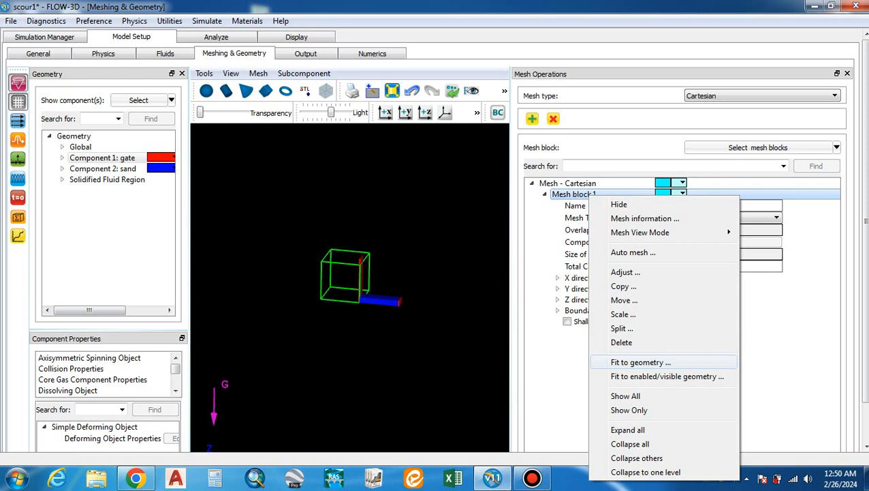
pyautogui.click(641, 361)
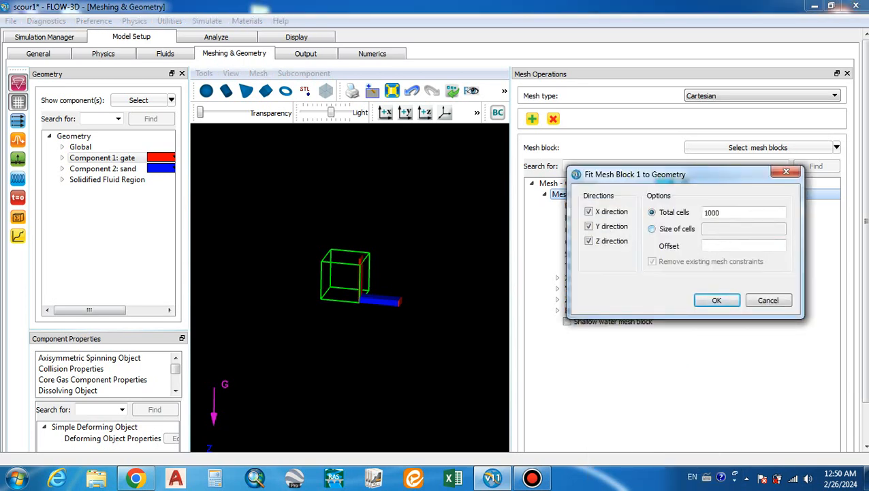
pyautogui.click(652, 229)
pyautogui.click(732, 229)
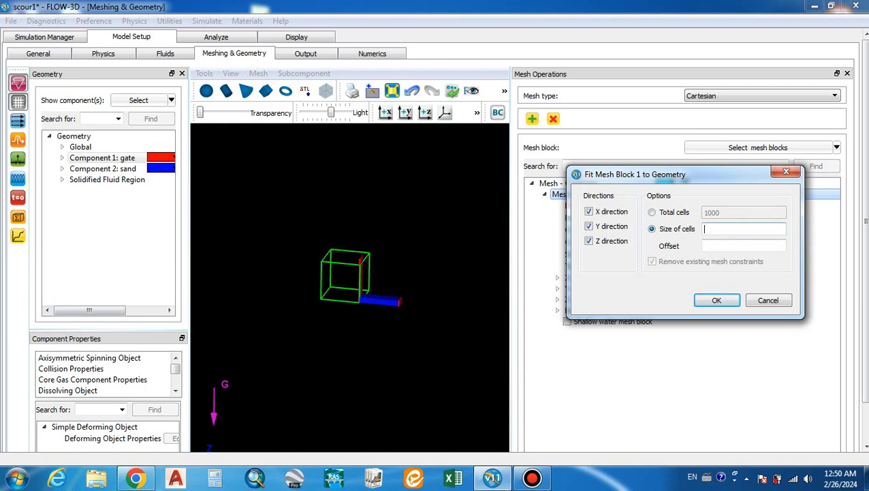
pyautogui.write('0.01')
pyautogui.press('Return')
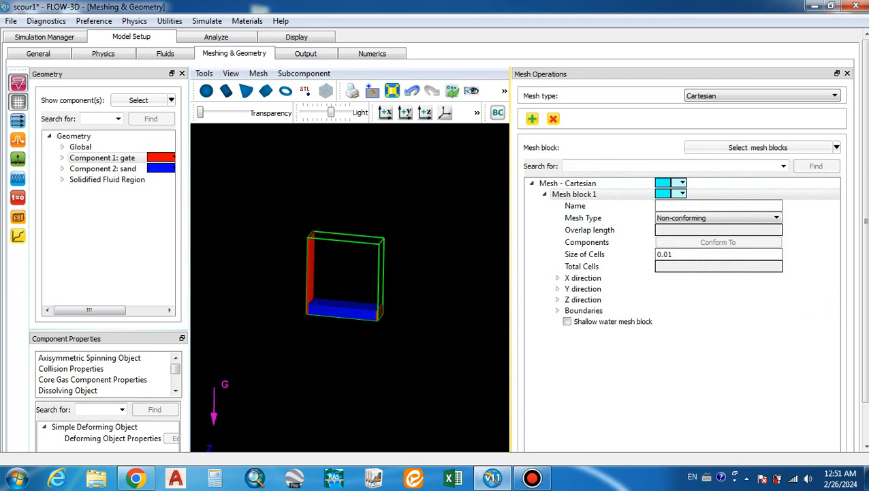
# Enlarge the model view and inspect how the fitted mesh block encloses the gate and sand bed
pyautogui.moveTo(511, 293); pyautogui.dragTo(650, 293)
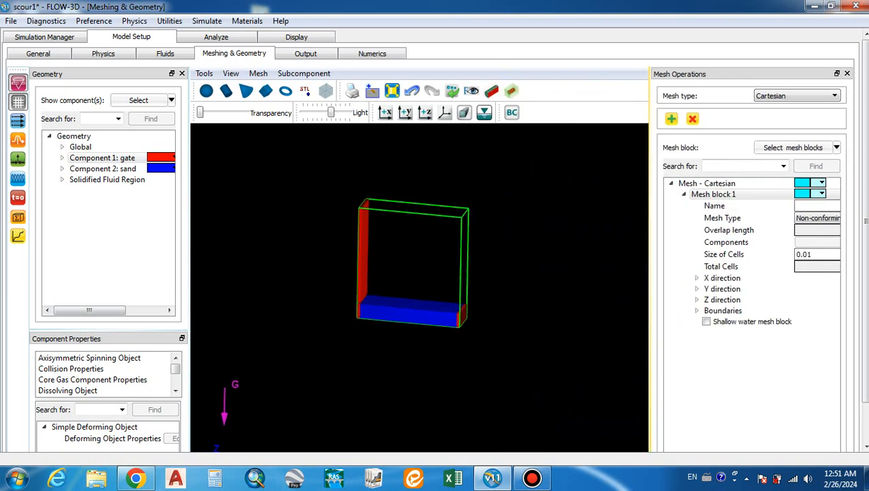
pyautogui.moveTo(413, 263); pyautogui.dragTo(449, 235, button='right')
pyautogui.scroll(-3, 449, 235)
pyautogui.scroll(5, 449, 235)
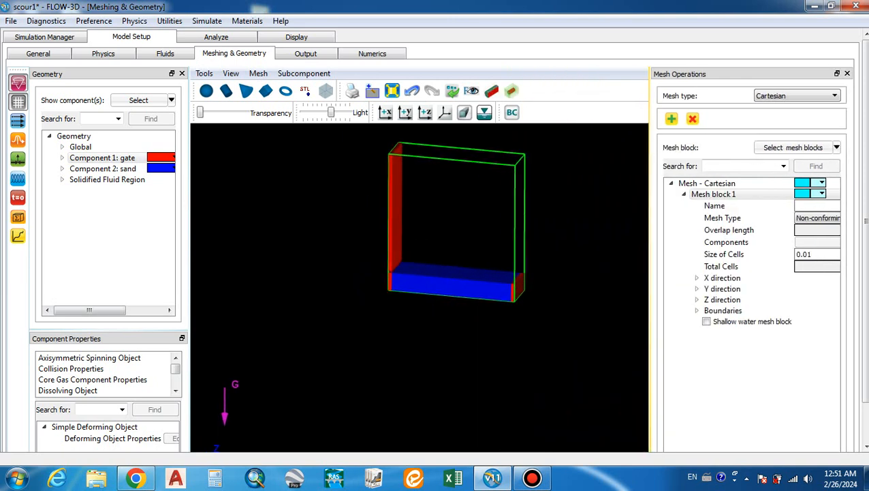
pyautogui.moveTo(449, 235)
pyautogui.mouseDown()
pyautogui.moveTo(368, 253)
pyautogui.moveTo(457, 238)
pyautogui.mouseUp()
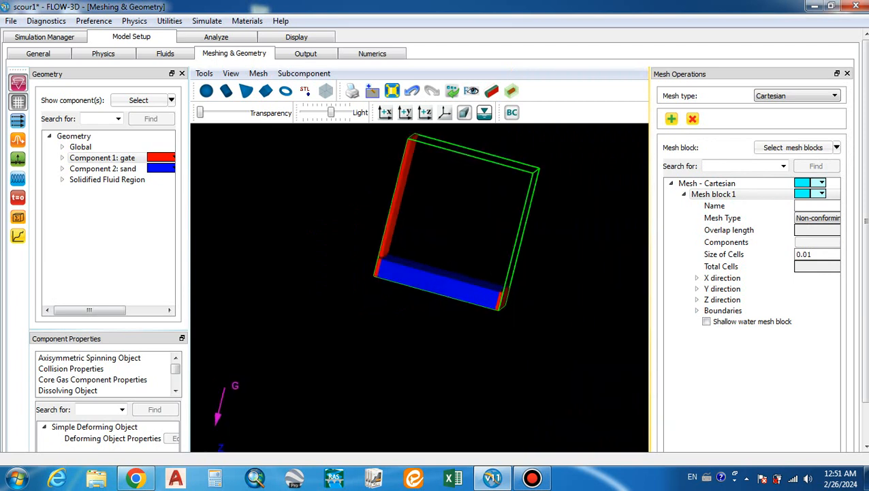
pyautogui.moveTo(458, 238); pyautogui.dragTo(486, 259, button='right')
pyautogui.moveTo(487, 259); pyautogui.dragTo(464, 274)
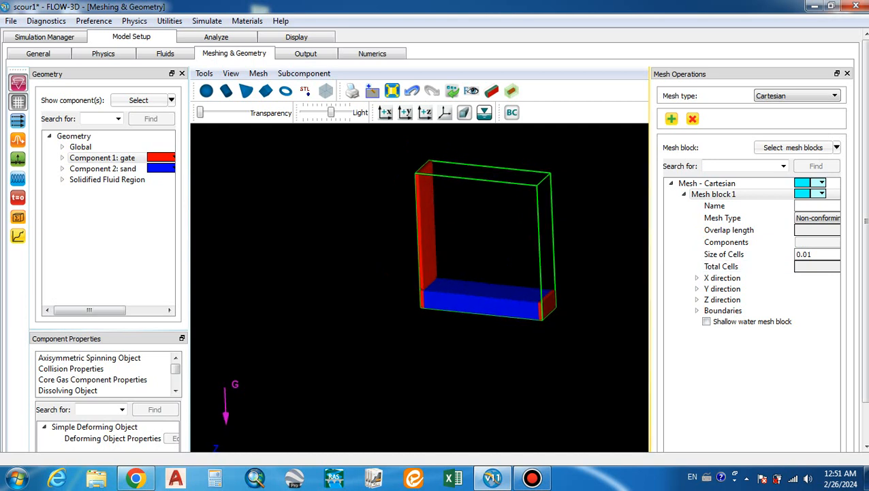
# Set Mesh Plane 1 in the X direction of mesh block 1 to -0.5
pyautogui.moveTo(651, 251); pyautogui.dragTo(629, 247)
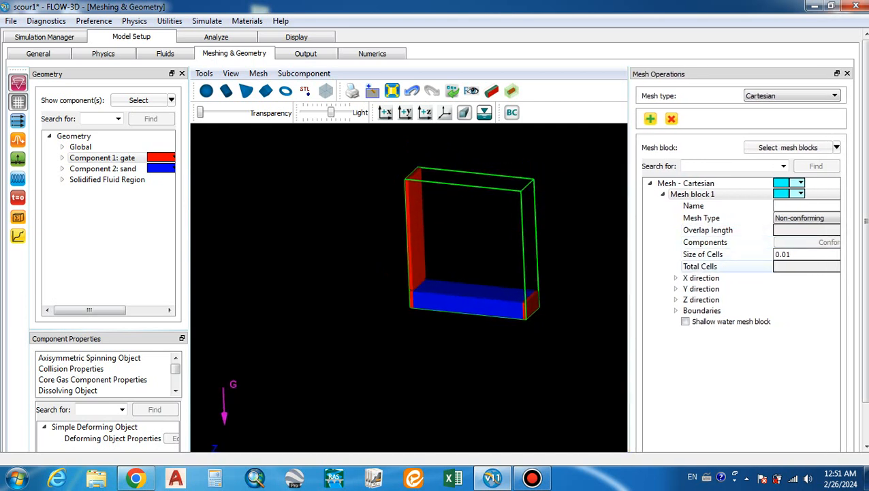
pyautogui.click(676, 278)
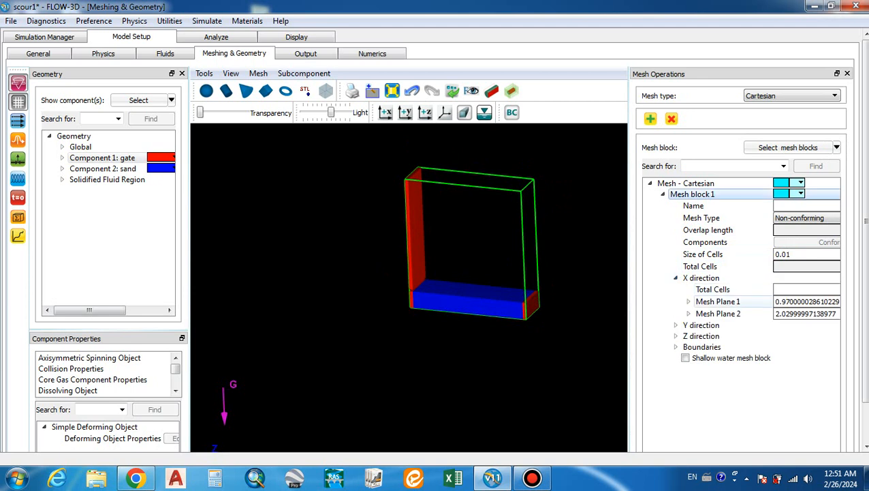
pyautogui.moveTo(839, 302); pyautogui.dragTo(776, 302)
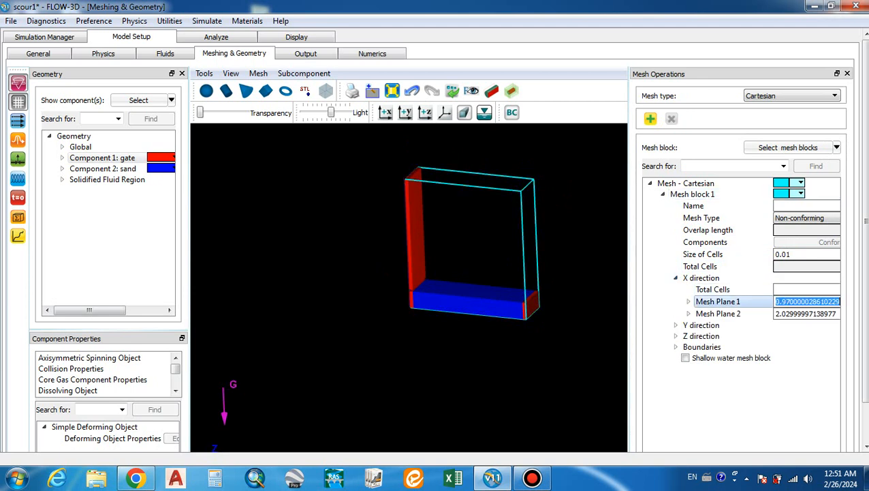
pyautogui.write('-0.')
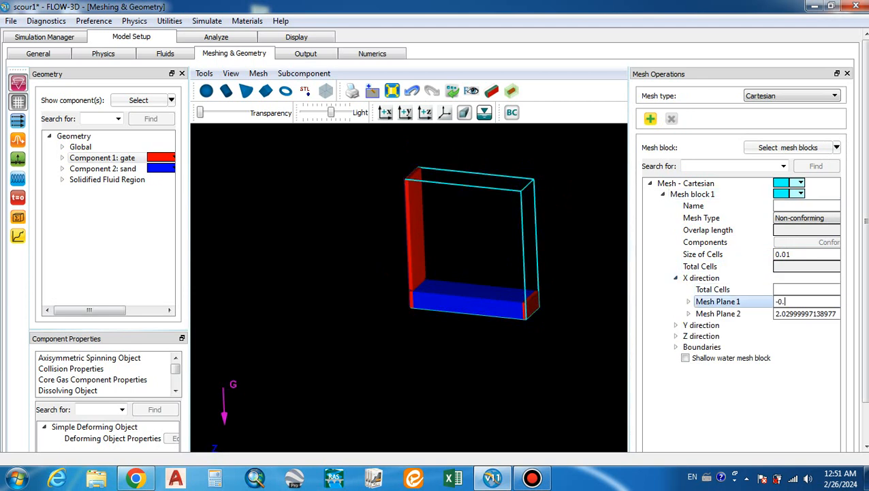
pyautogui.write('5')
pyautogui.press('Return')
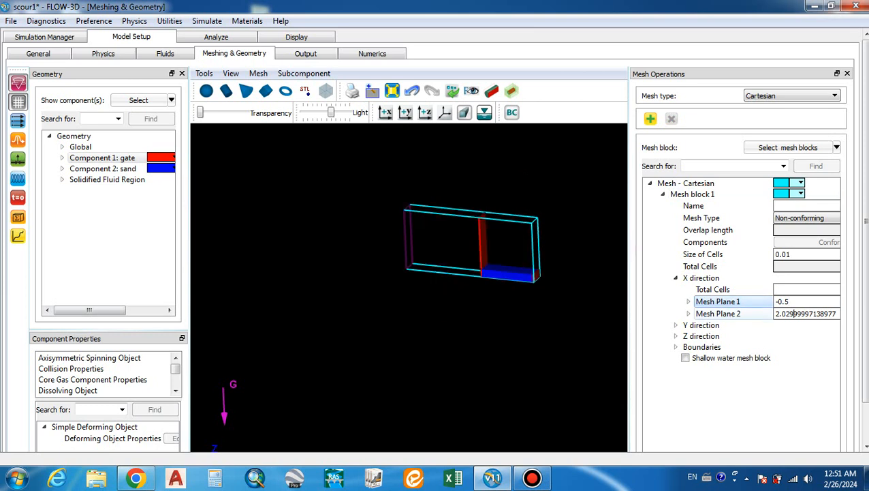
# Inspect how far the mesh block extends upstream of the gate
pyautogui.moveTo(518, 320); pyautogui.dragTo(535, 315)
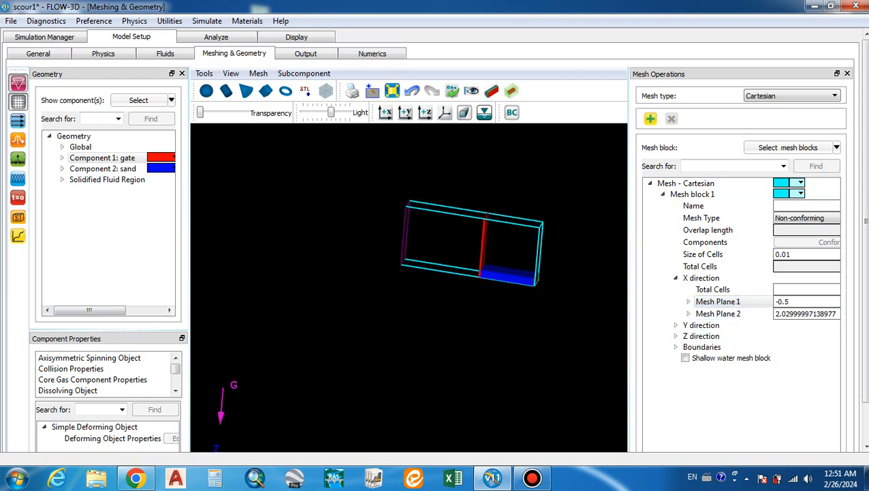
pyautogui.scroll(-2, 470, 259)
pyautogui.scroll(5, 471, 259)
pyautogui.moveTo(491, 259); pyautogui.dragTo(421, 264, button='right')
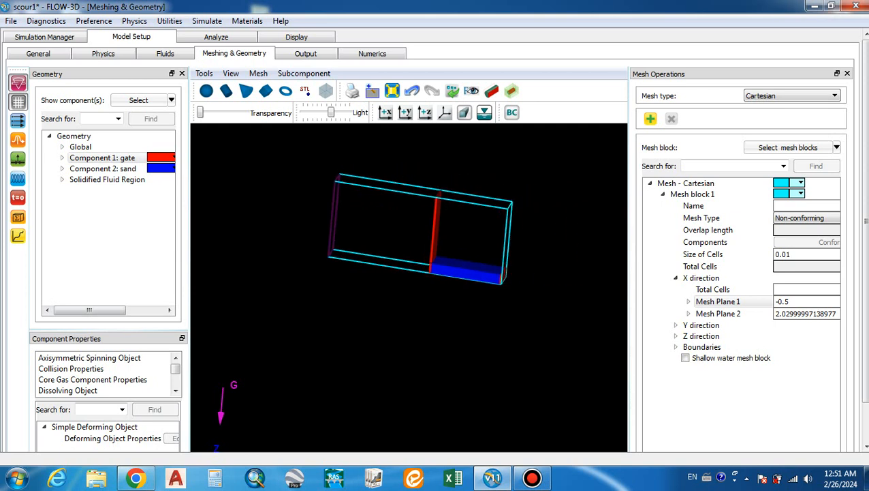
pyautogui.moveTo(470, 273); pyautogui.dragTo(434, 276)
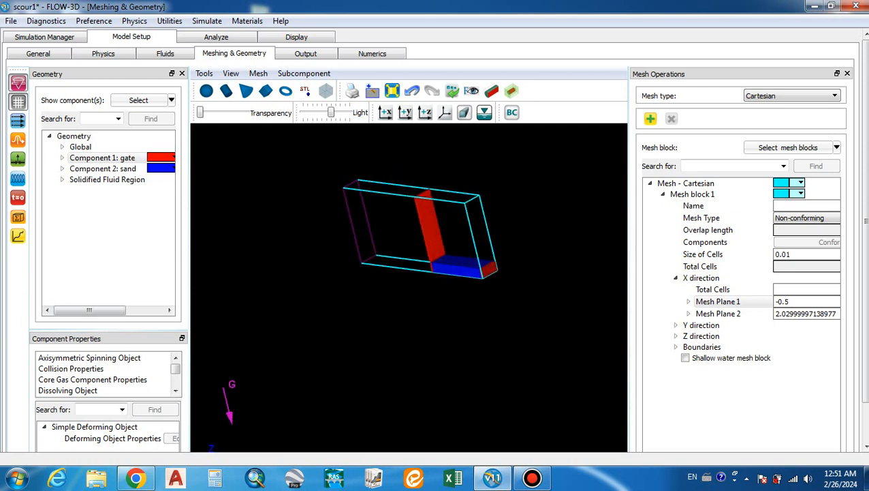
pyautogui.moveTo(470, 273); pyautogui.dragTo(404, 274, button='right')
pyautogui.moveTo(409, 273); pyautogui.dragTo(436, 271)
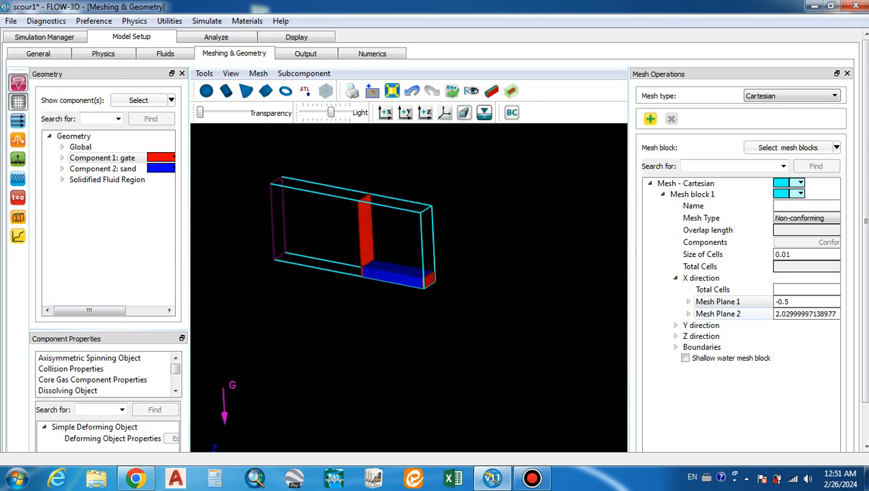
# Set the mesh block's X-direction extents to -0.3 for Mesh Plane 1 and 2.5 for Mesh Plane 2
pyautogui.doubleClick(784, 301)
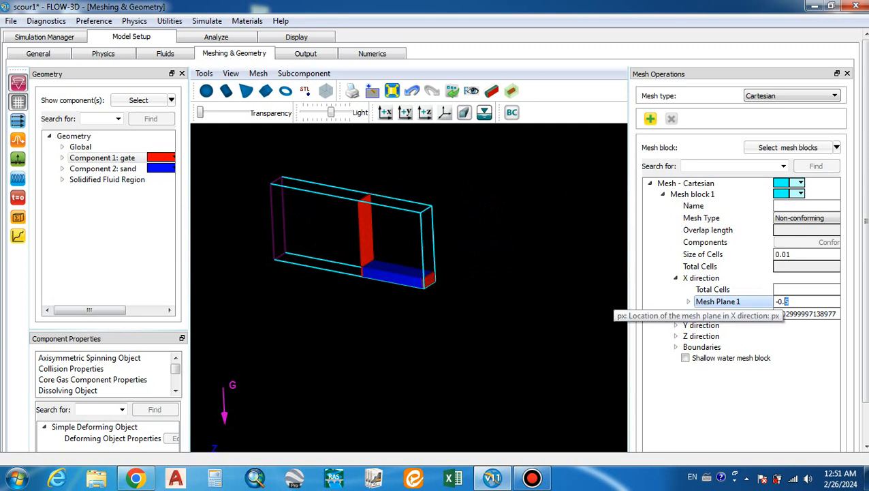
pyautogui.write('3')
pyautogui.press('Return')
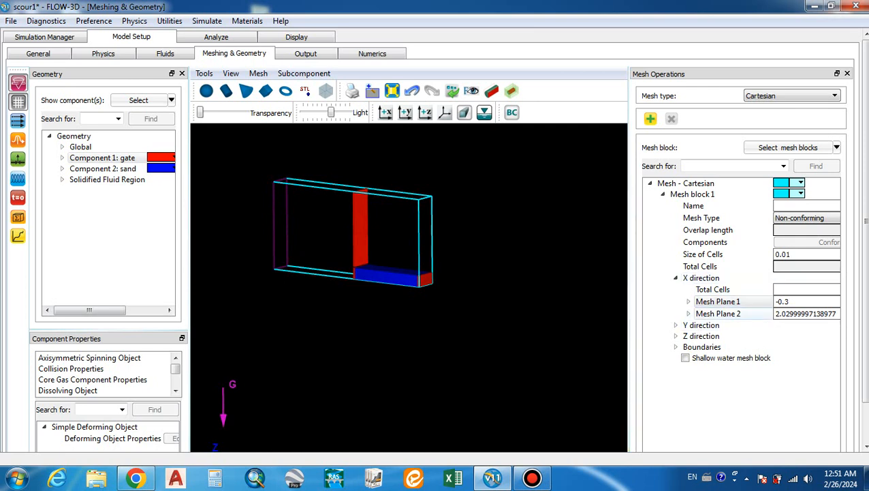
pyautogui.tripleClick(781, 313)
pyautogui.write('2.5')
pyautogui.click(786, 301)
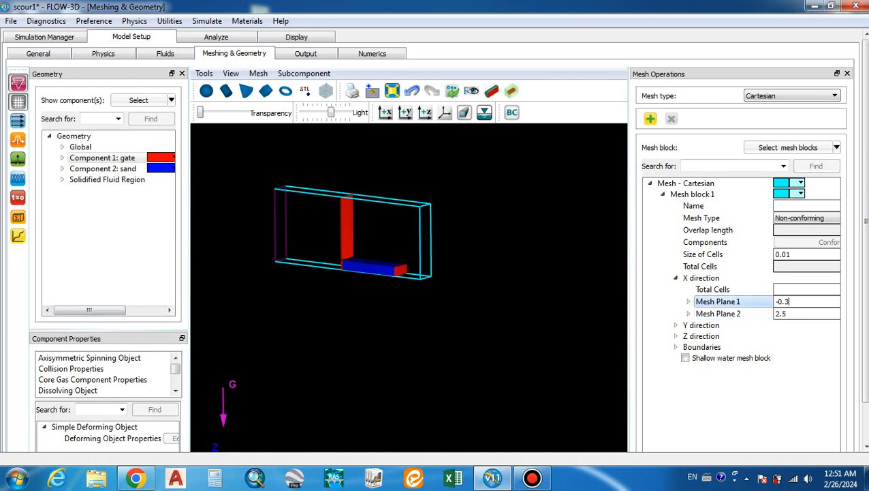
pyautogui.click(534, 479)
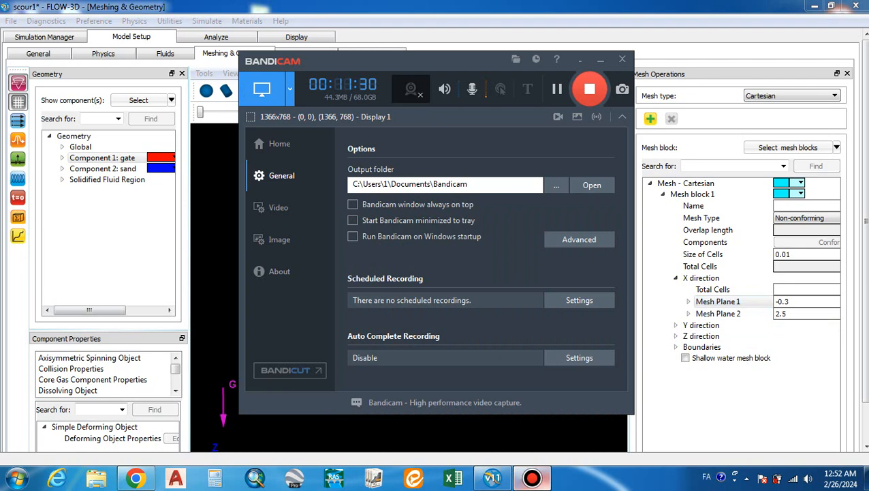
pyautogui.click(601, 60)
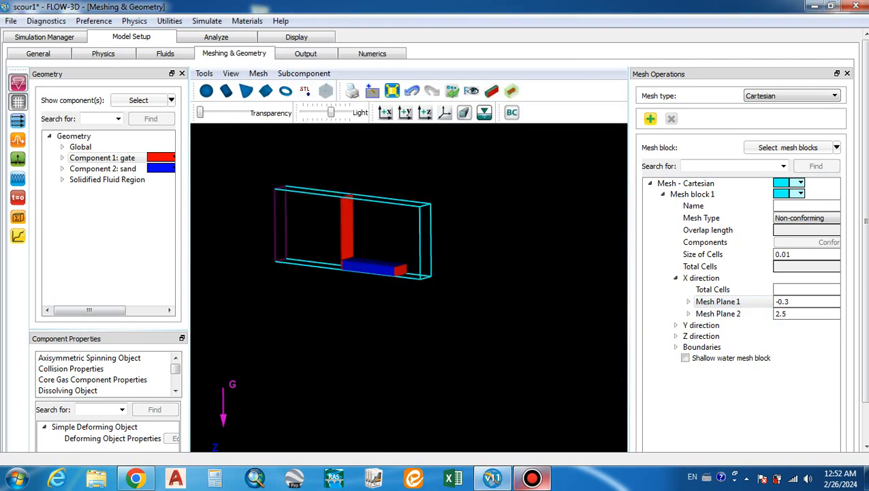
# Check the mesh block's extents upstream of the gate and downstream of the sand bed from several angles
pyautogui.moveTo(355, 233); pyautogui.dragTo(399, 230, button='right')
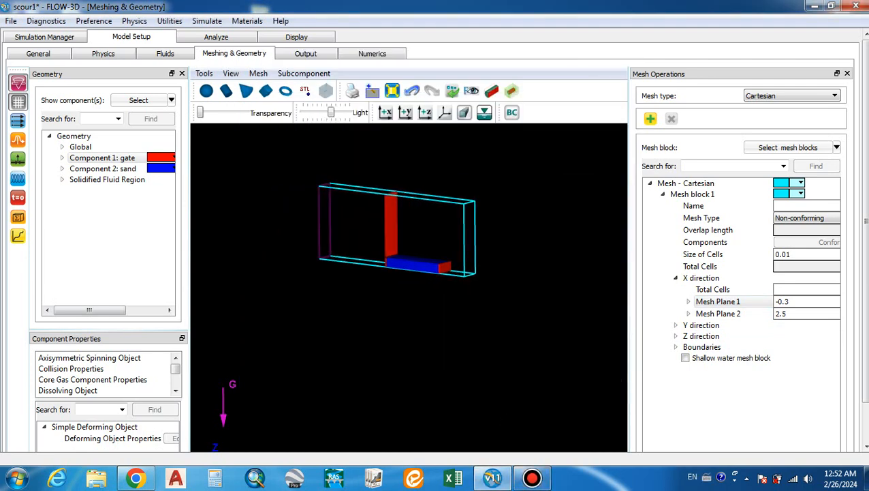
pyautogui.scroll(2, 394, 208)
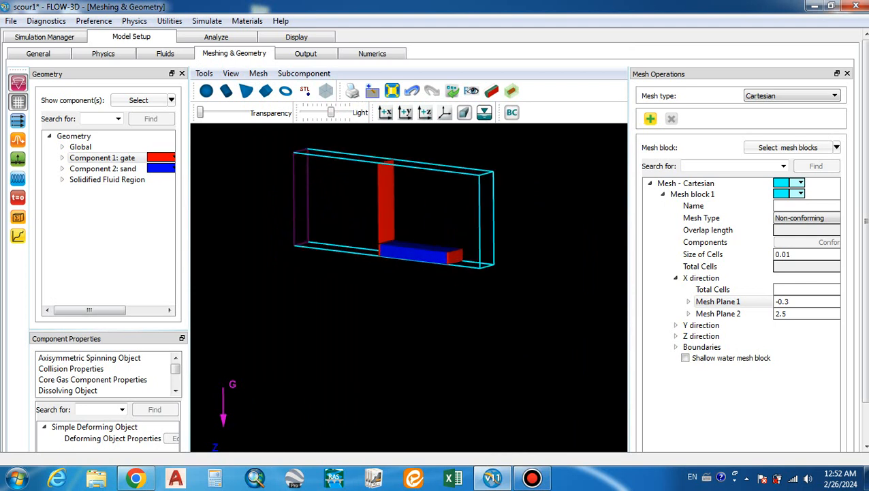
pyautogui.moveTo(394, 208); pyautogui.dragTo(400, 230)
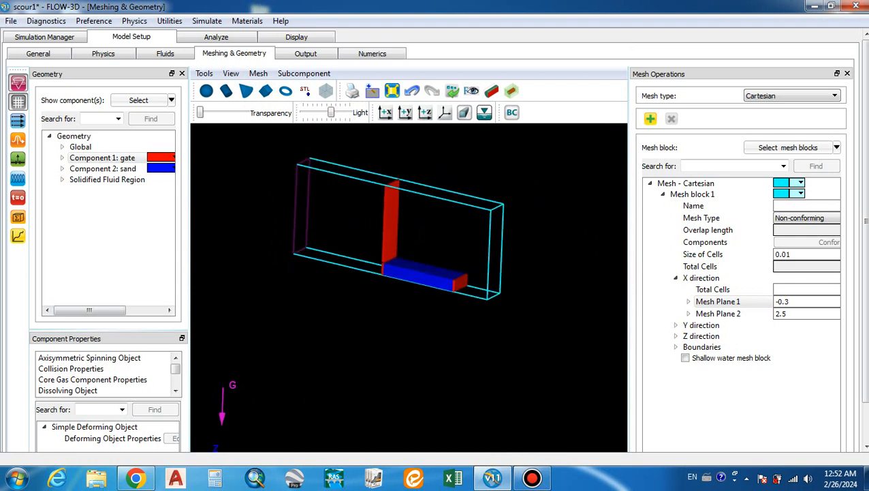
pyautogui.scroll(2, 400, 230)
pyautogui.moveTo(401, 230); pyautogui.dragTo(421, 248, button='right')
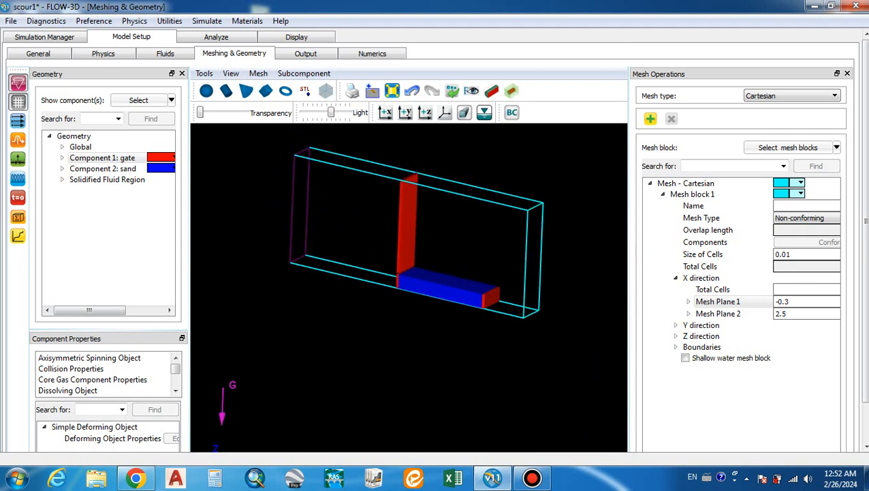
pyautogui.moveTo(421, 248)
pyautogui.mouseDown()
pyautogui.moveTo(406, 247)
pyautogui.moveTo(428, 247)
pyautogui.mouseUp()
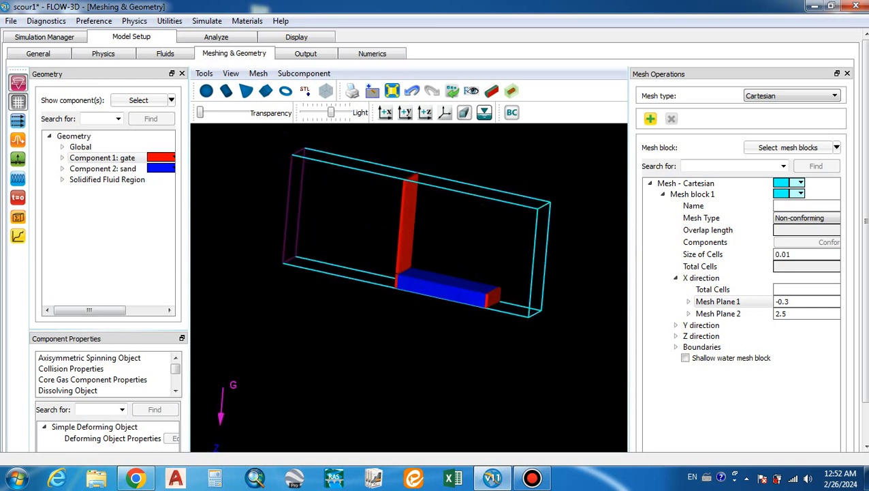
pyautogui.moveTo(427, 246); pyautogui.dragTo(425, 270, button='right')
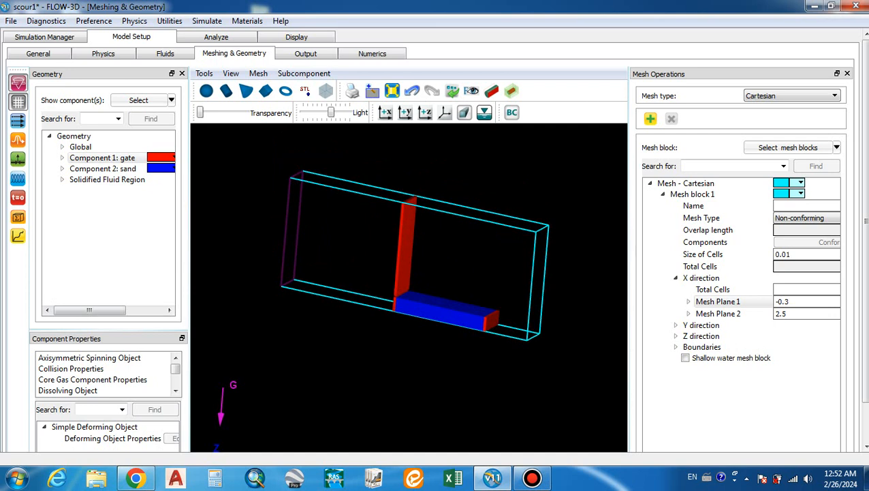
pyautogui.scroll(-3, 408, 287)
pyautogui.moveTo(429, 249); pyautogui.dragTo(387, 240)
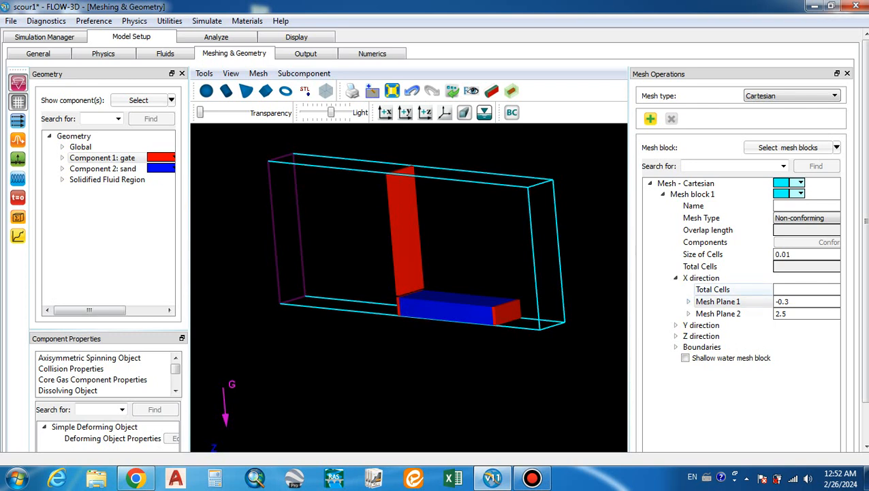
# Set Mesh Plane 2 in the Z direction of mesh block 1 to 0.8, saving the simulation along the way
pyautogui.click(676, 278)
pyautogui.click(676, 300)
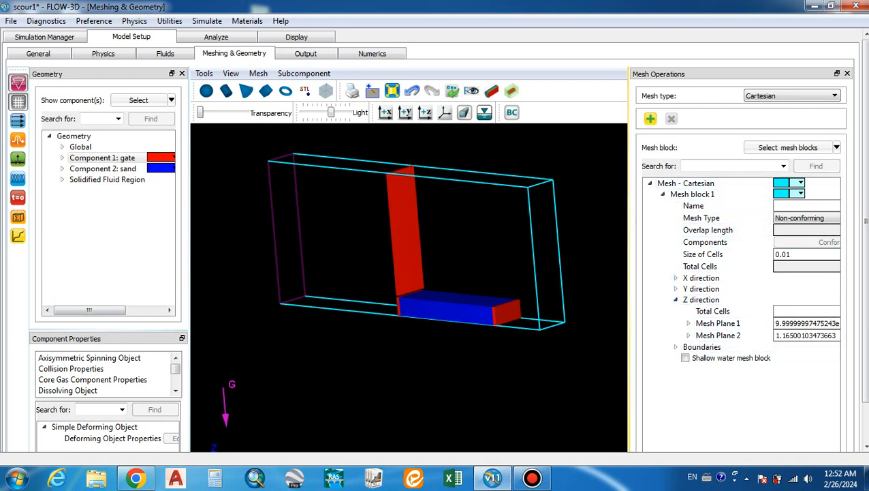
pyautogui.moveTo(629, 353); pyautogui.dragTo(590, 353)
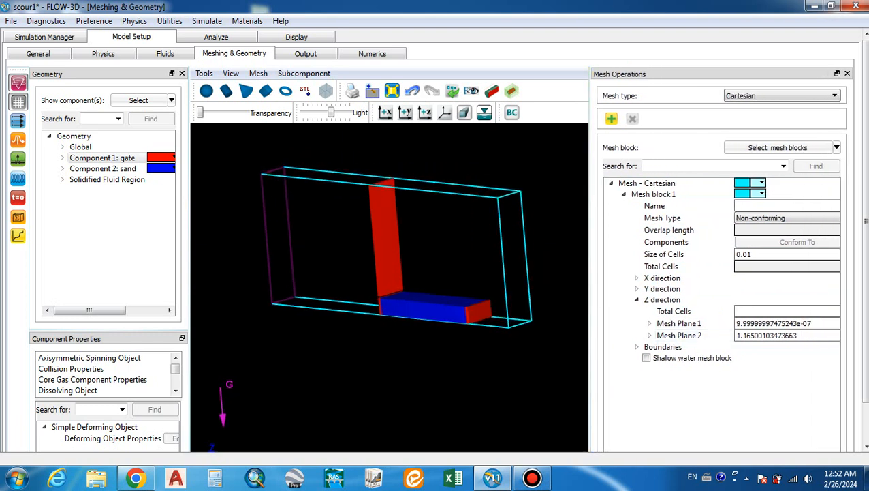
pyautogui.doubleClick(758, 335)
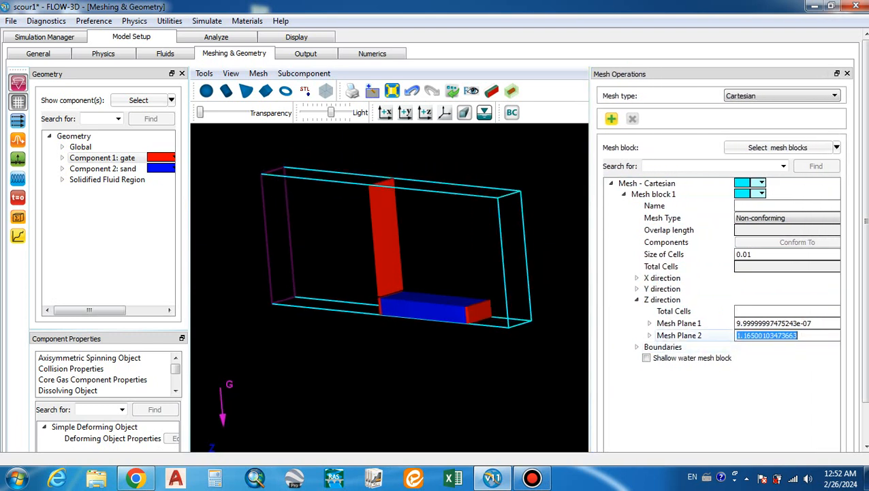
pyautogui.write('0.')
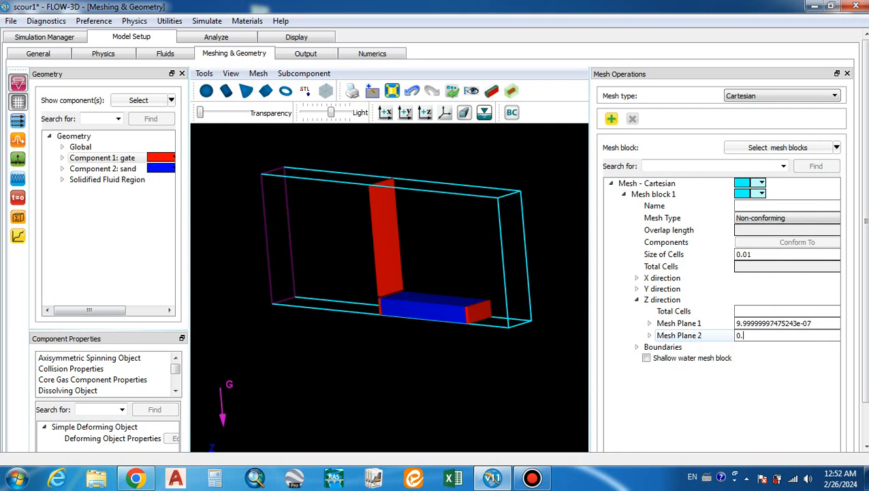
pyautogui.hotkey('ctrl', 's')
pyautogui.write('.')
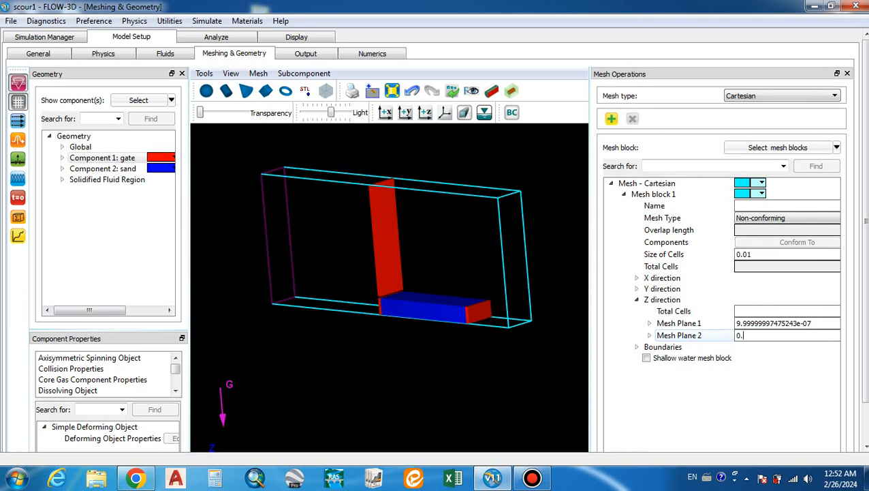
pyautogui.write('8')
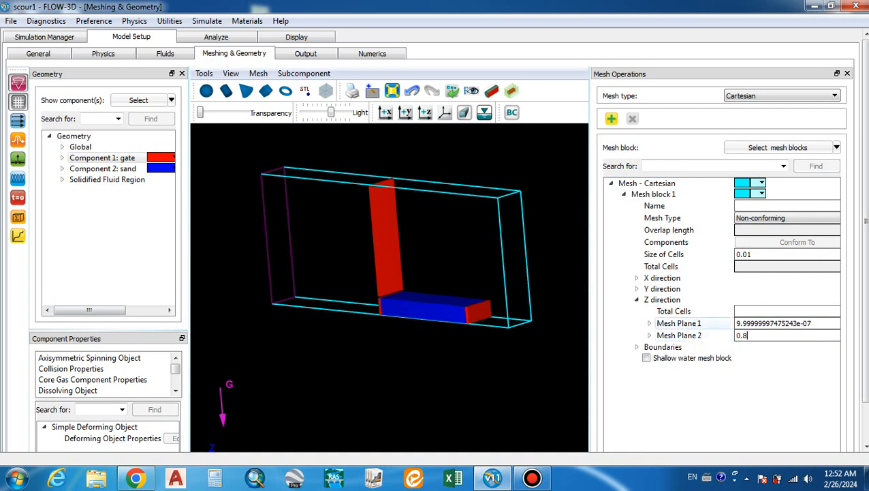
pyautogui.click(757, 323)
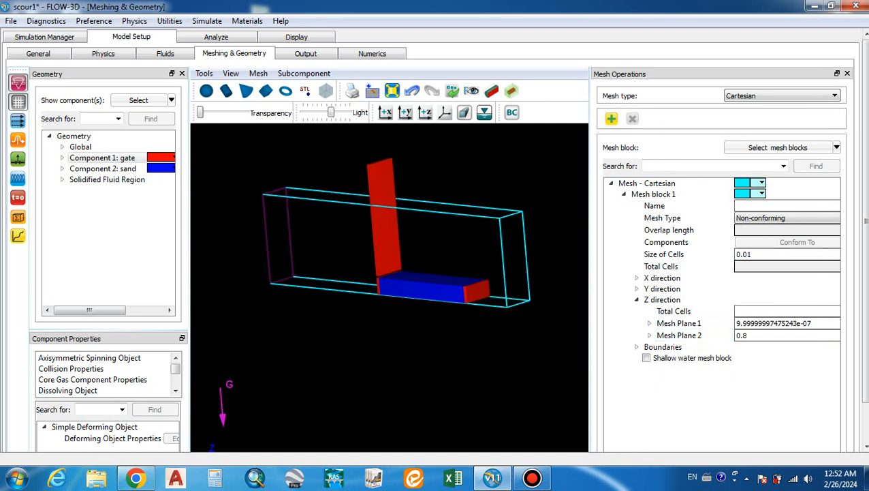
pyautogui.moveTo(470, 263)
pyautogui.mouseDown()
pyautogui.moveTo(334, 262)
pyautogui.moveTo(501, 264)
pyautogui.moveTo(459, 266)
pyautogui.mouseUp()
# Show mesh block 1 as grid lines and examine its cells around the gate and sand
pyautogui.click(644, 194)
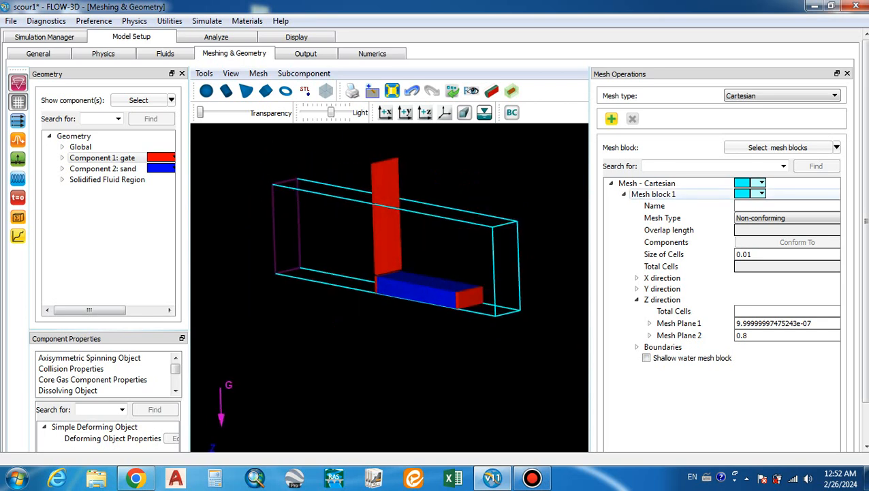
pyautogui.rightClick(641, 195)
pyautogui.moveTo(691, 229)
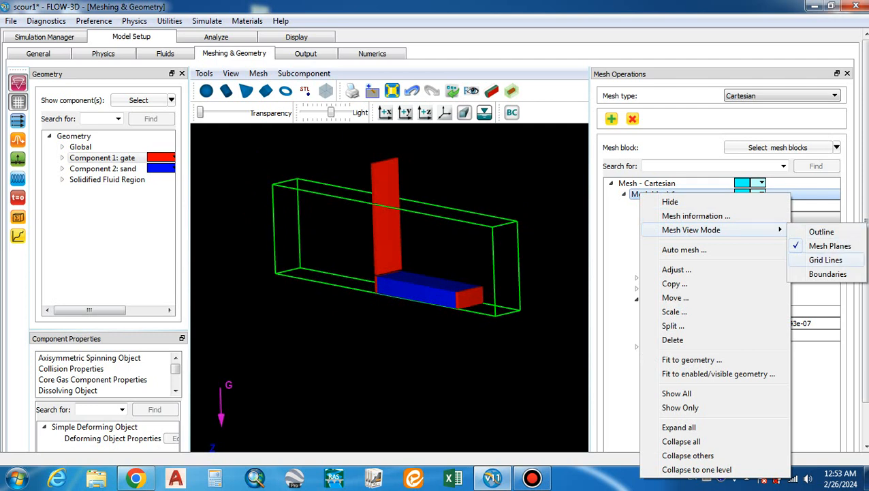
pyautogui.click(826, 260)
pyautogui.moveTo(463, 273); pyautogui.dragTo(495, 273)
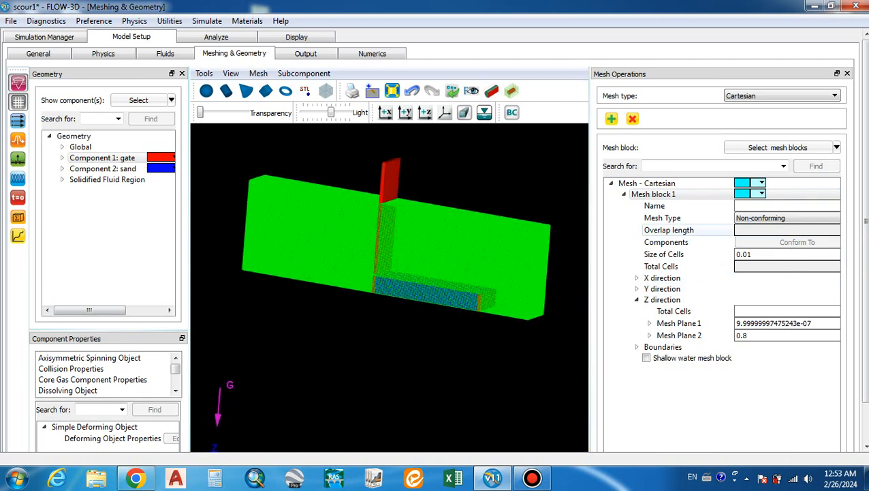
# Switch the view mode of mesh block 1 to Outline and view it from another angle
pyautogui.rightClick(660, 195)
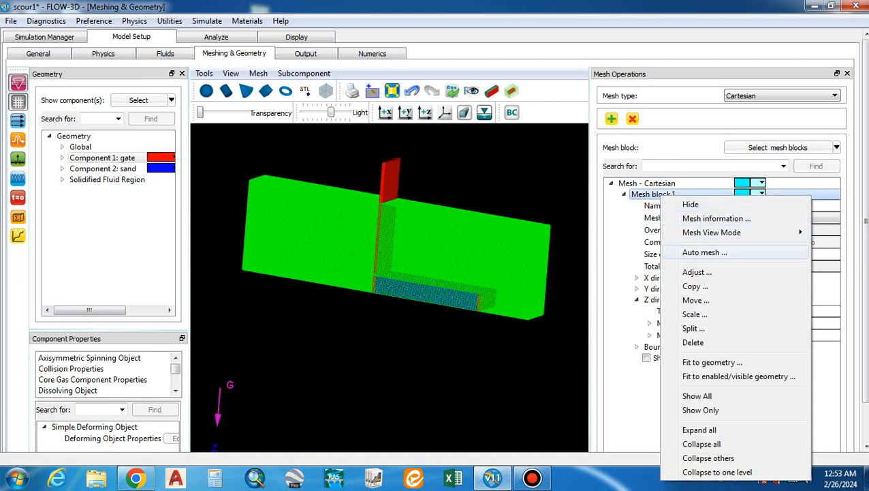
pyautogui.moveTo(712, 232)
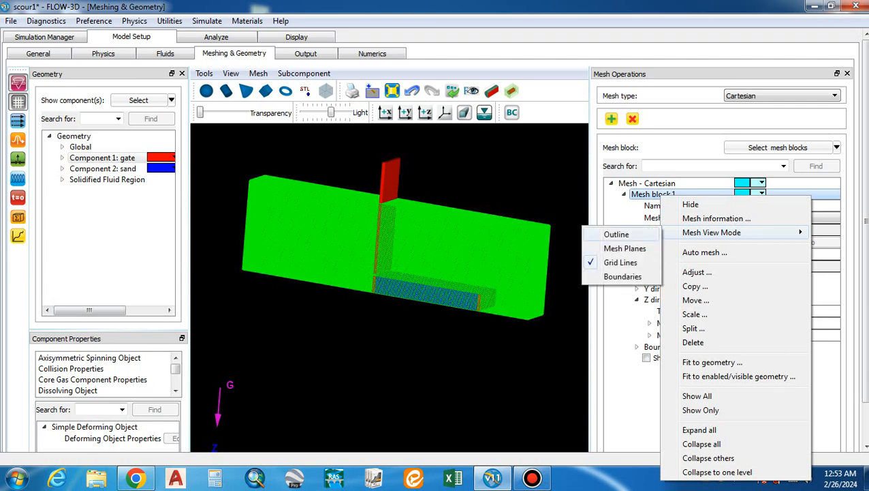
pyautogui.click(609, 232)
pyautogui.moveTo(495, 273); pyautogui.dragTo(454, 272)
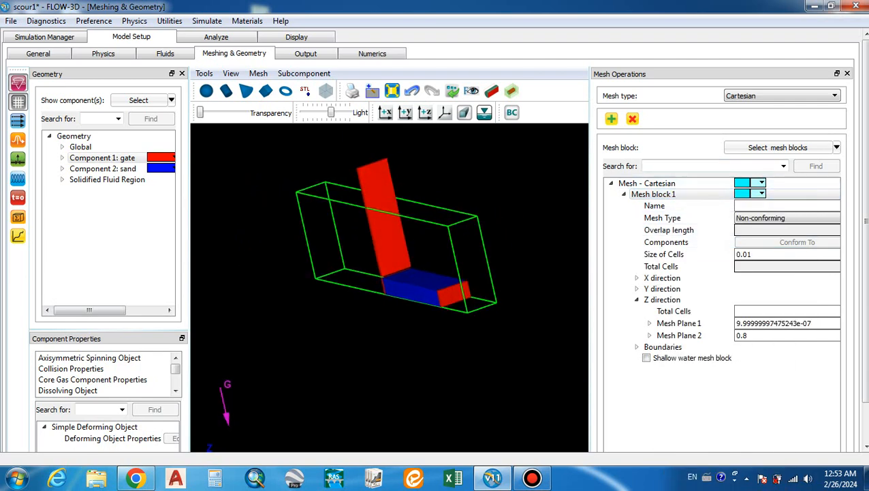
# Inspect the outlined block in an enlarged 3D view, hiding the geometry settings and bringing back the mesh operations
pyautogui.click(847, 73)
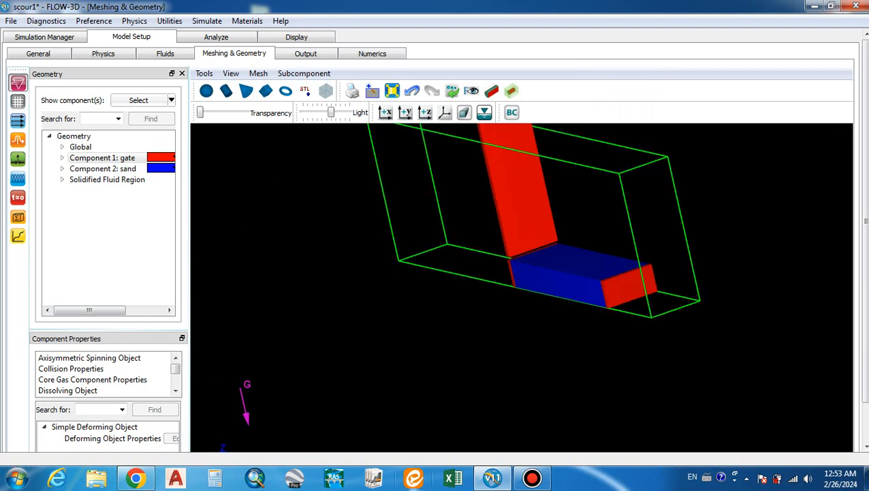
pyautogui.moveTo(522, 238); pyautogui.dragTo(491, 305, button='right')
pyautogui.scroll(-1, 491, 305)
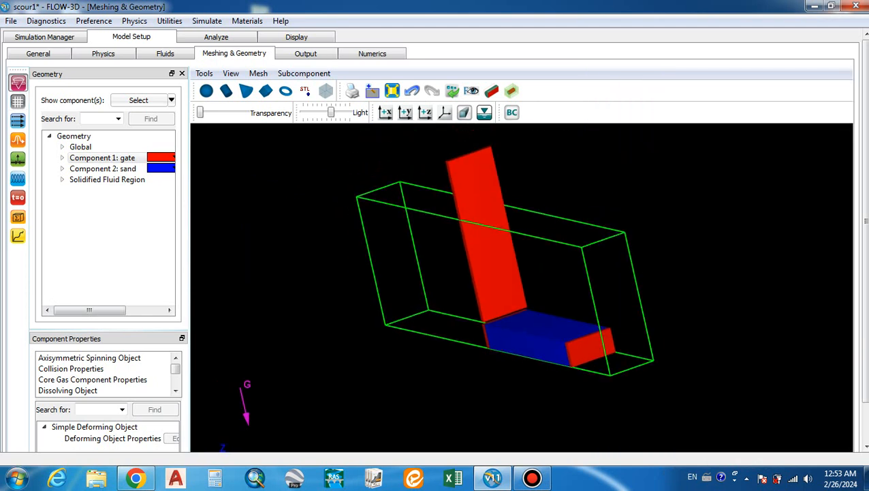
pyautogui.scroll(-1, 491, 305)
pyautogui.moveTo(491, 305); pyautogui.dragTo(542, 301)
pyautogui.moveTo(542, 301); pyautogui.dragTo(466, 273, button='right')
pyautogui.click(182, 73)
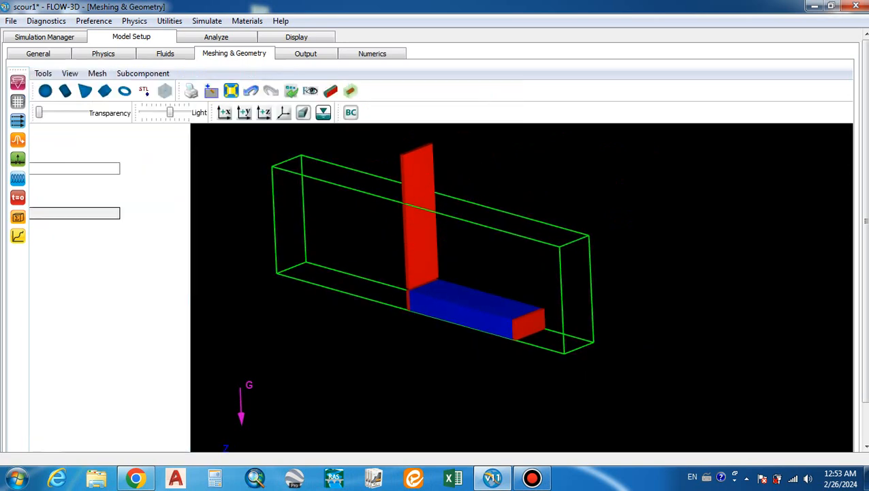
pyautogui.click(17, 101)
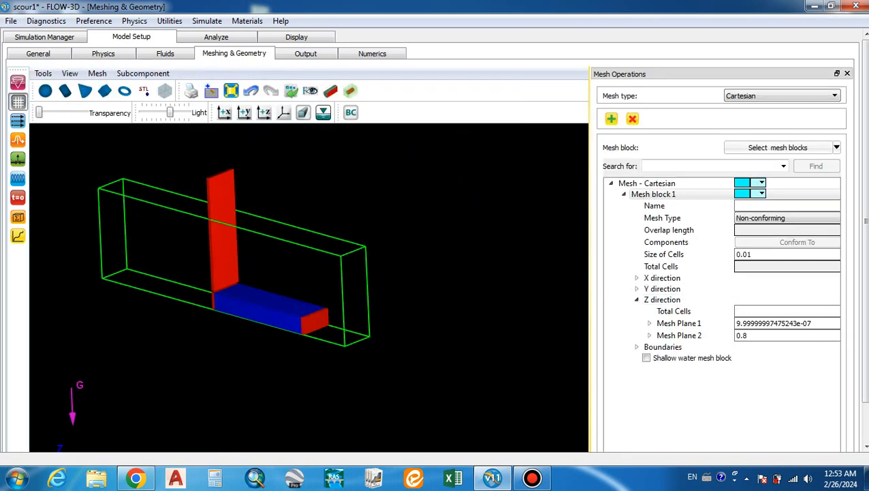
# Review the mesh information of mesh block 1 for cell counts, cell sizes and aspect ratios
pyautogui.click(624, 194)
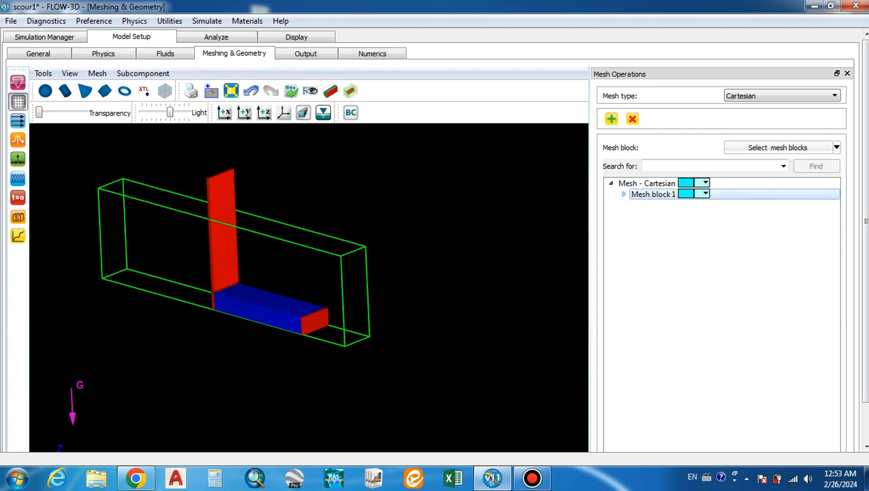
pyautogui.rightClick(640, 194)
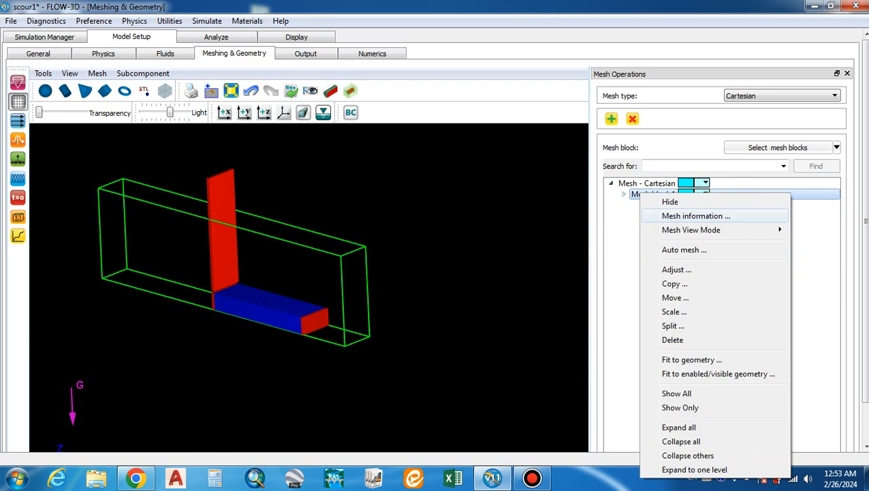
pyautogui.click(696, 215)
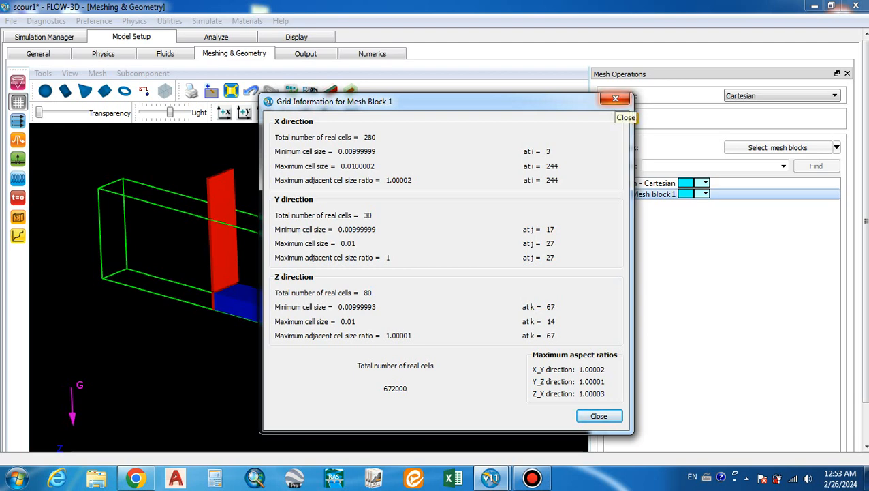
pyautogui.click(616, 98)
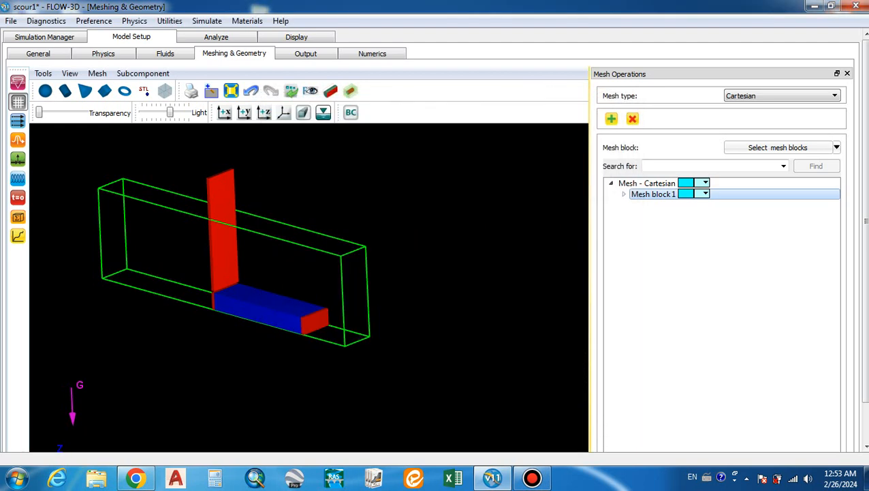
pyautogui.moveTo(307, 239); pyautogui.dragTo(282, 241)
pyautogui.moveTo(283, 242); pyautogui.dragTo(349, 234, button='right')
# Set the X Min boundary type of mesh block 1 to Specified pressure
pyautogui.click(624, 195)
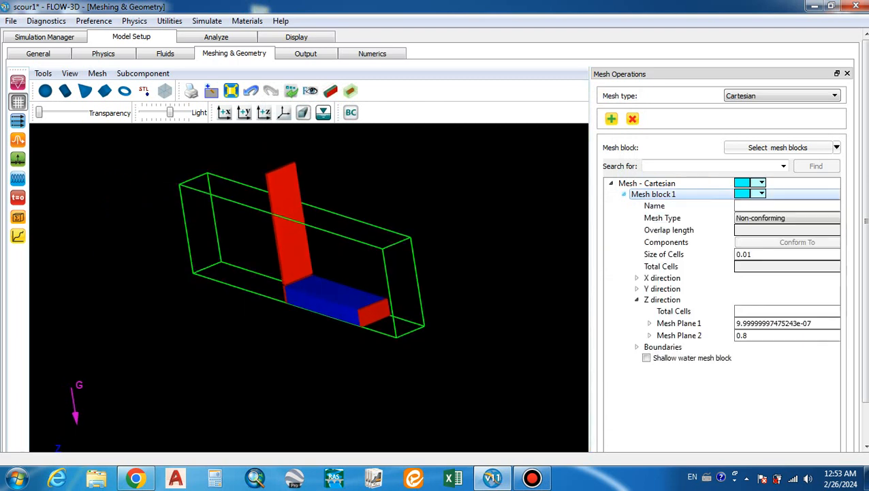
pyautogui.click(637, 300)
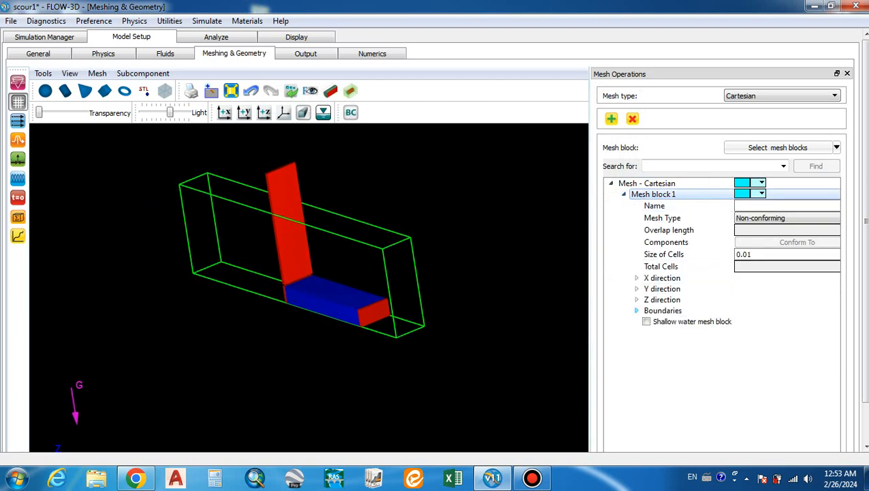
pyautogui.click(637, 310)
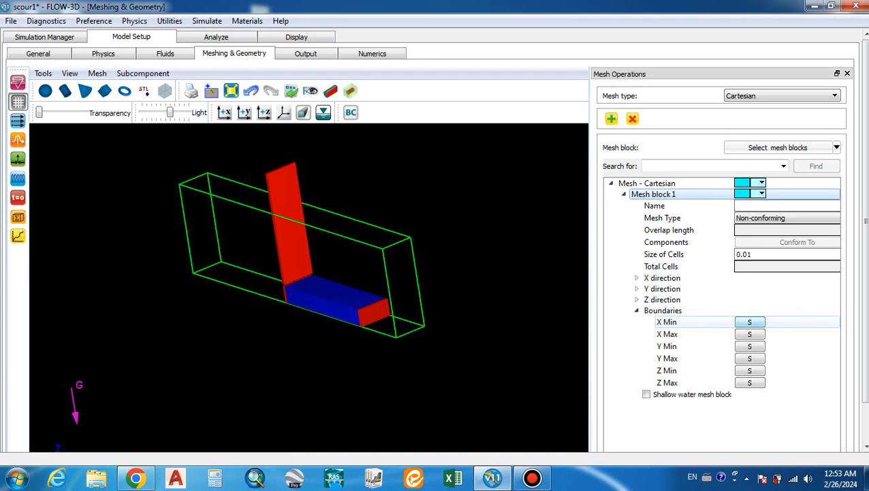
pyautogui.click(750, 322)
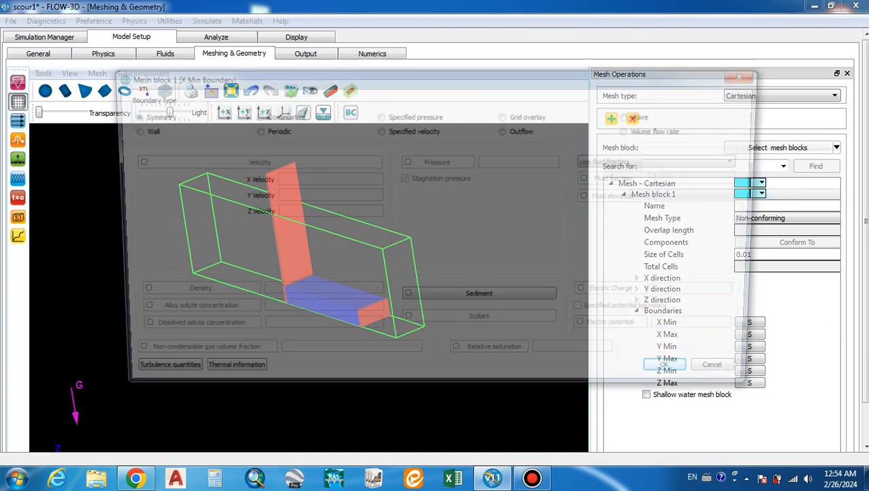
pyautogui.moveTo(436, 77); pyautogui.dragTo(511, 114)
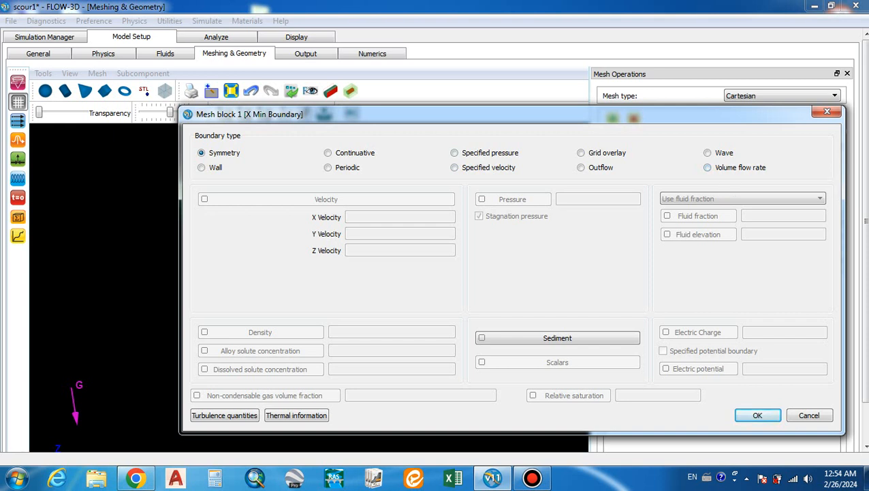
pyautogui.moveTo(273, 114); pyautogui.dragTo(386, 312)
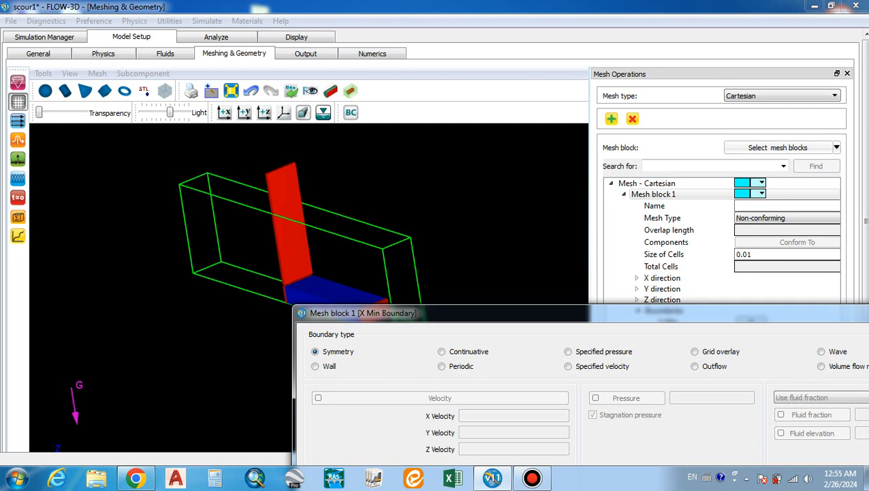
pyautogui.moveTo(531, 313); pyautogui.dragTo(368, 308)
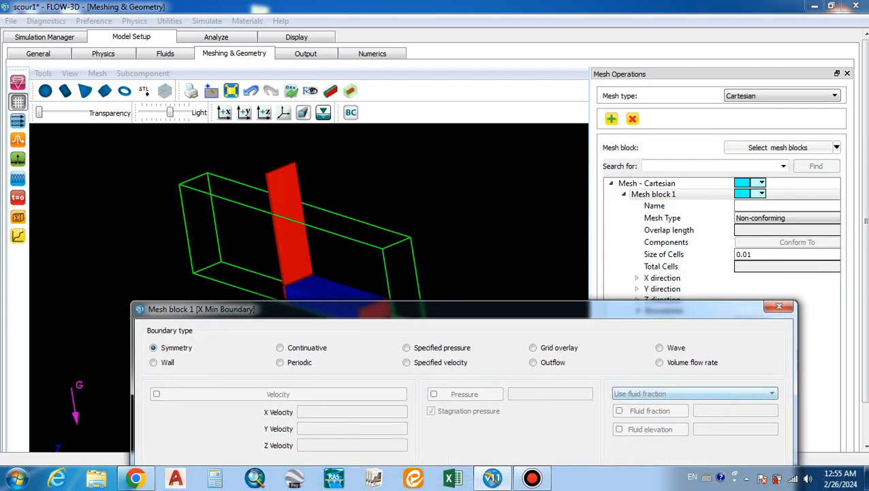
pyautogui.click(406, 348)
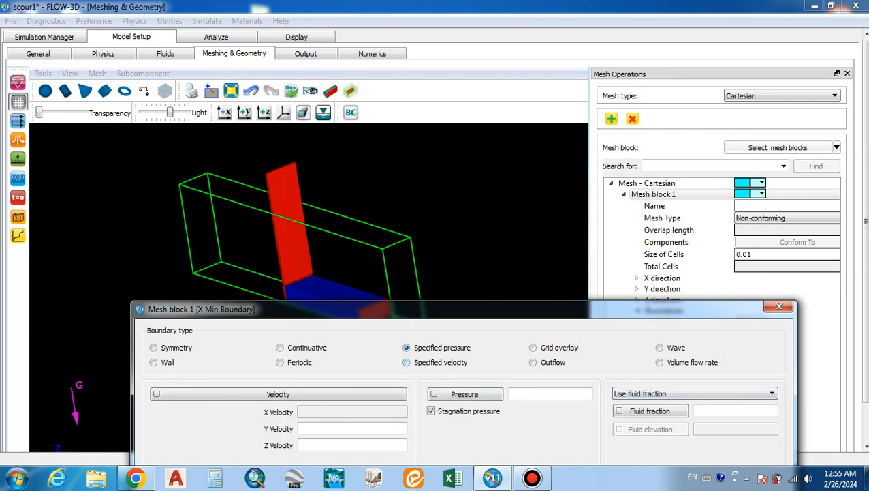
pyautogui.moveTo(417, 309); pyautogui.dragTo(403, 179)
# Make the X Min boundary use fluid elevation with a value of 0.75 and apply the boundary settings
pyautogui.click(723, 263)
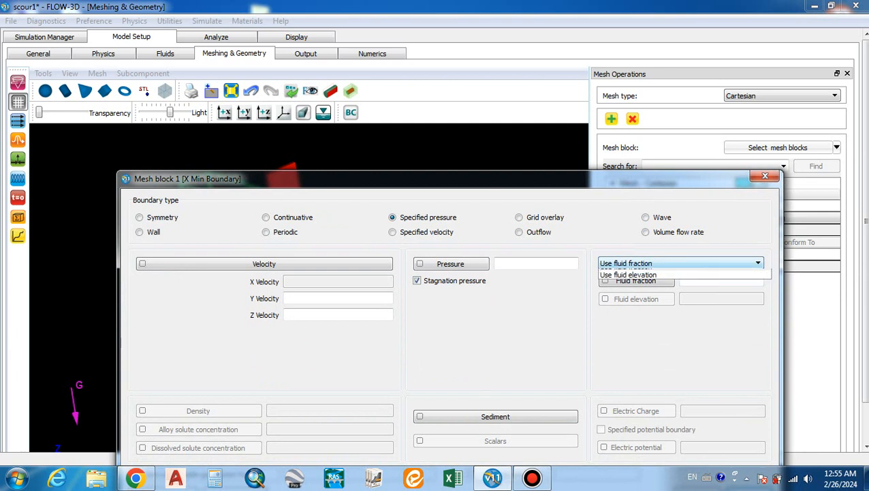
pyautogui.press('Return')
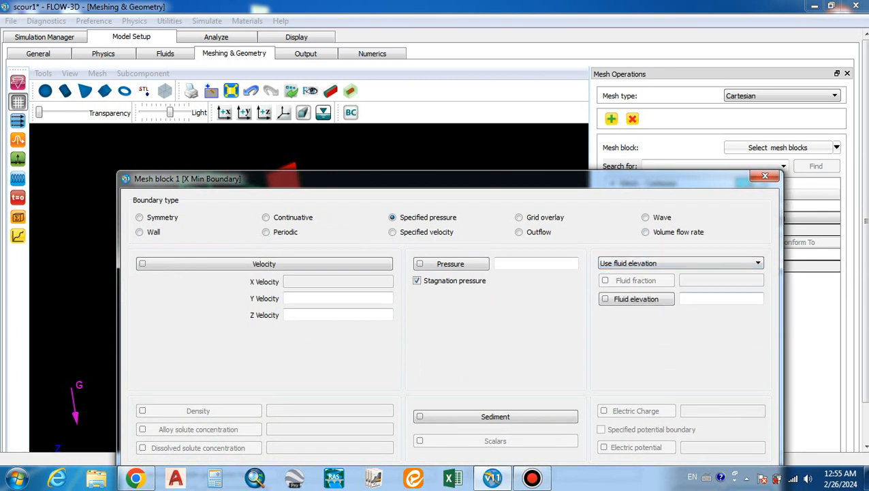
pyautogui.click(701, 299)
pyautogui.write('0.75')
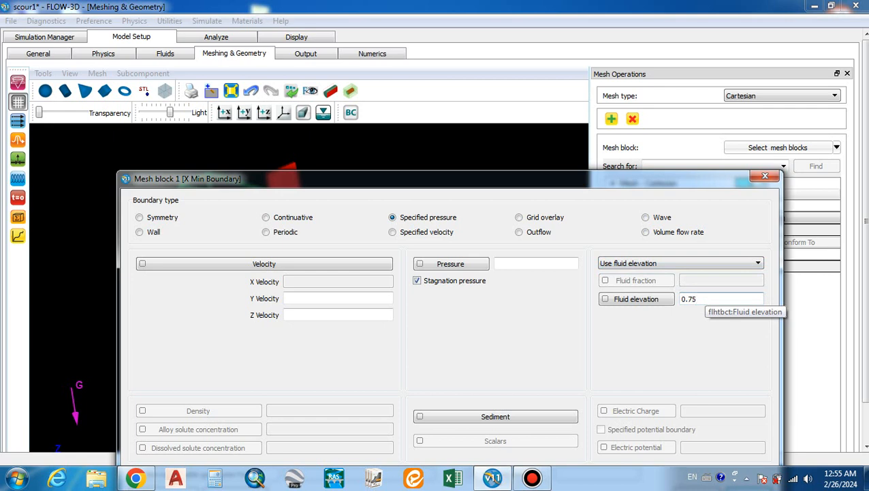
pyautogui.moveTo(449, 178); pyautogui.dragTo(414, 84)
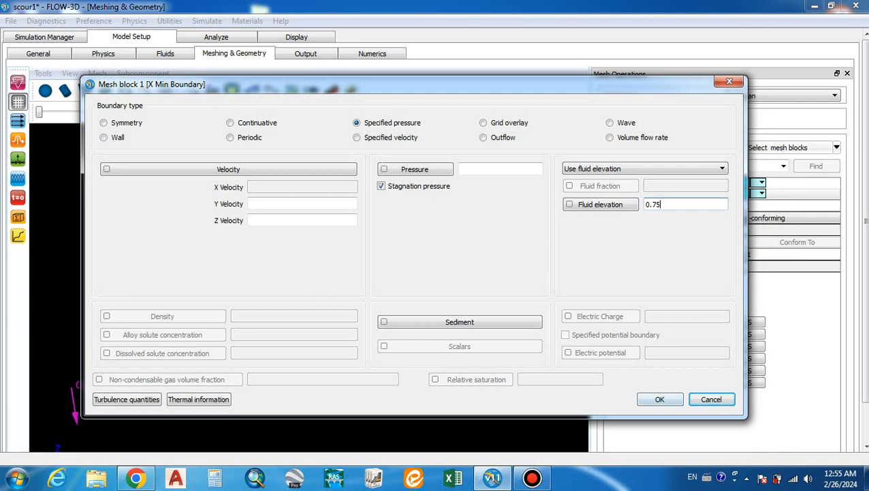
pyautogui.press('Return')
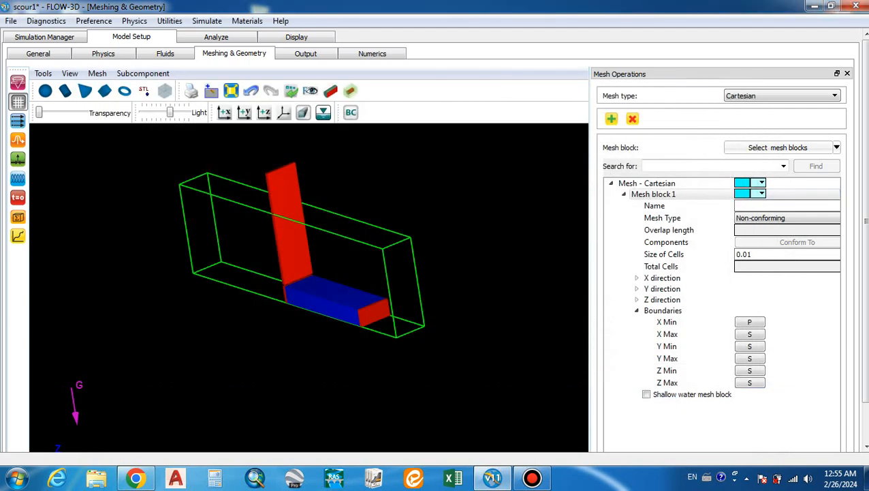
pyautogui.moveTo(340, 287); pyautogui.dragTo(375, 289)
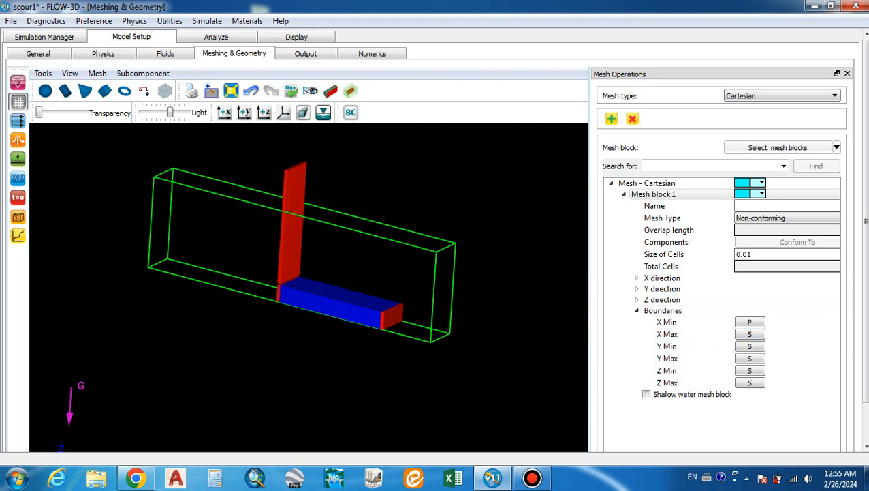
# Set the X Max boundary type of mesh block 1 to Specified pressure and make it use fluid elevation
pyautogui.click(749, 334)
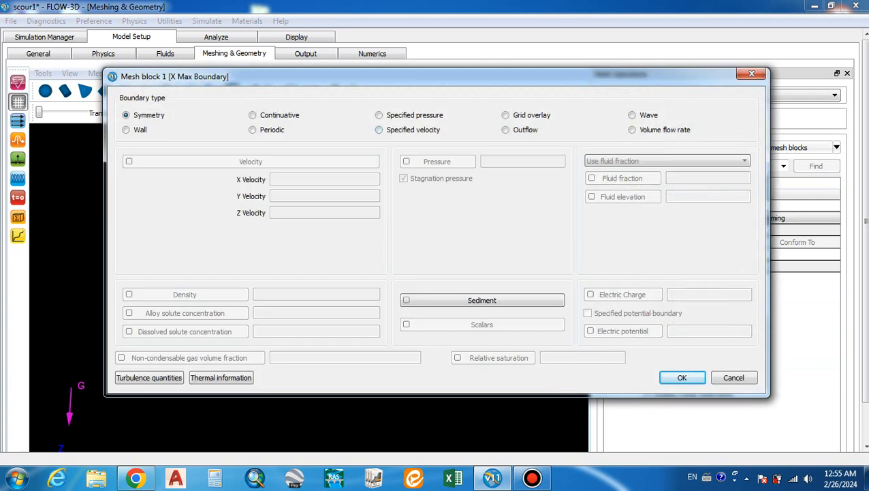
pyautogui.moveTo(408, 77); pyautogui.dragTo(516, 286)
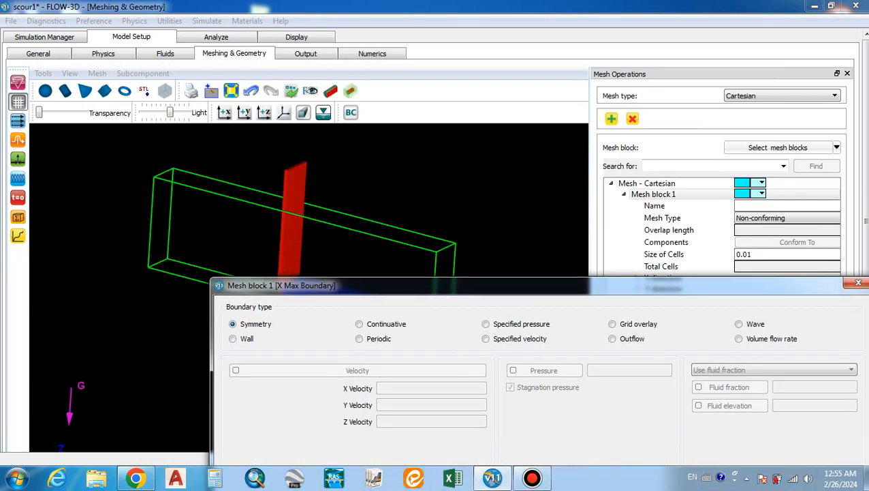
pyautogui.click(485, 323)
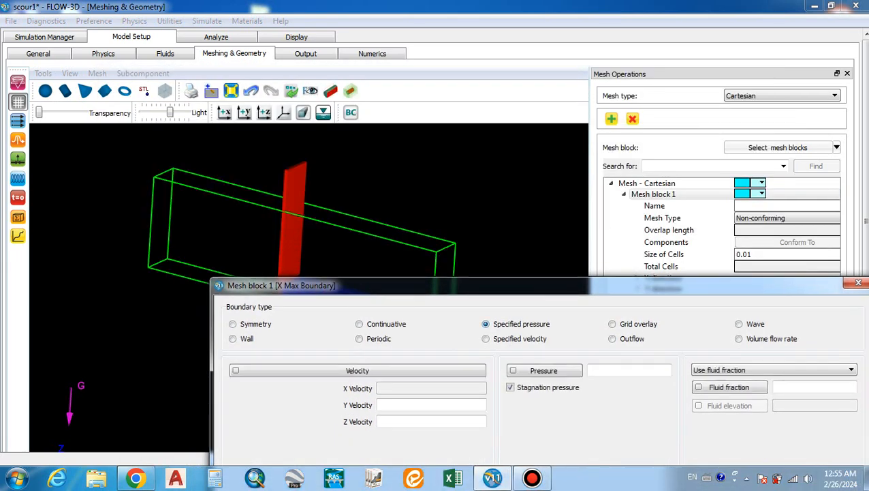
pyautogui.moveTo(409, 285); pyautogui.dragTo(251, 182)
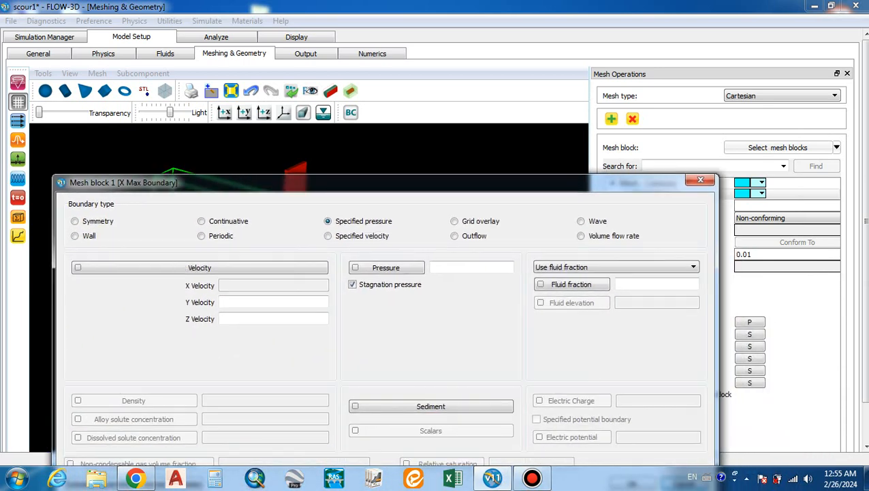
pyautogui.click(693, 267)
pyautogui.click(566, 284)
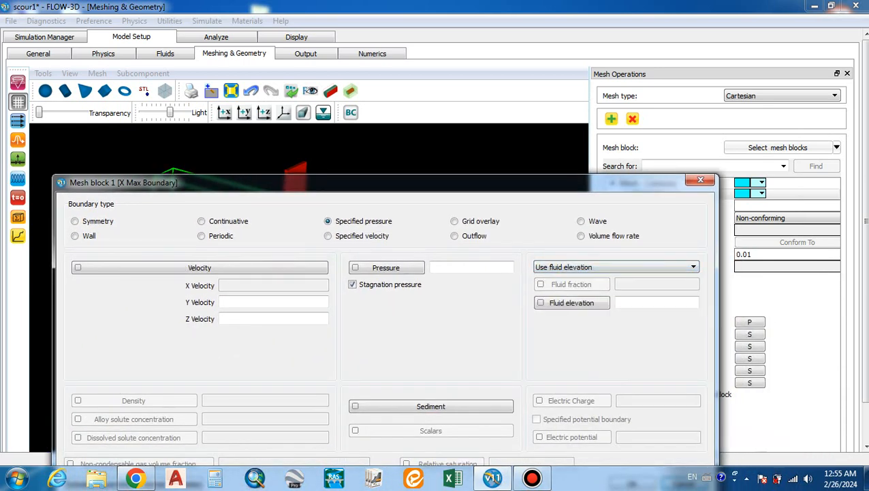
# Set the X Max boundary's fluid elevation to 0.3 and apply the boundary settings
pyautogui.moveTo(251, 182); pyautogui.dragTo(237, 342)
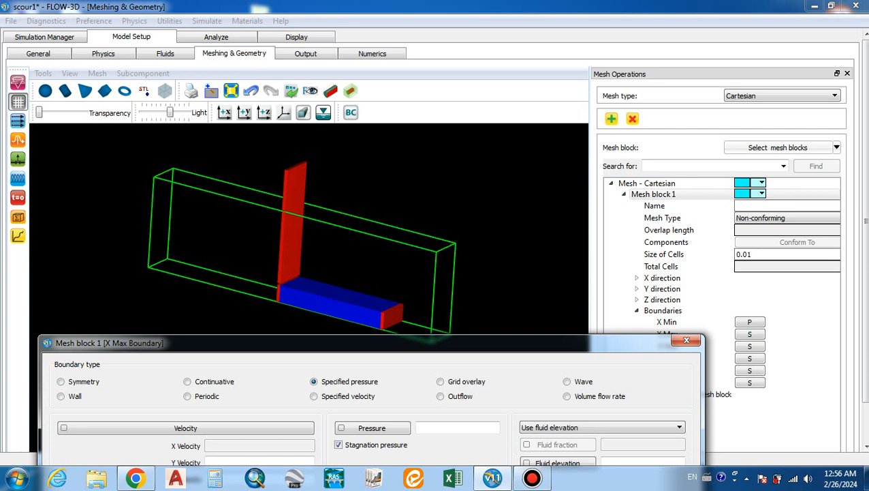
pyautogui.moveTo(204, 342); pyautogui.dragTo(179, 189)
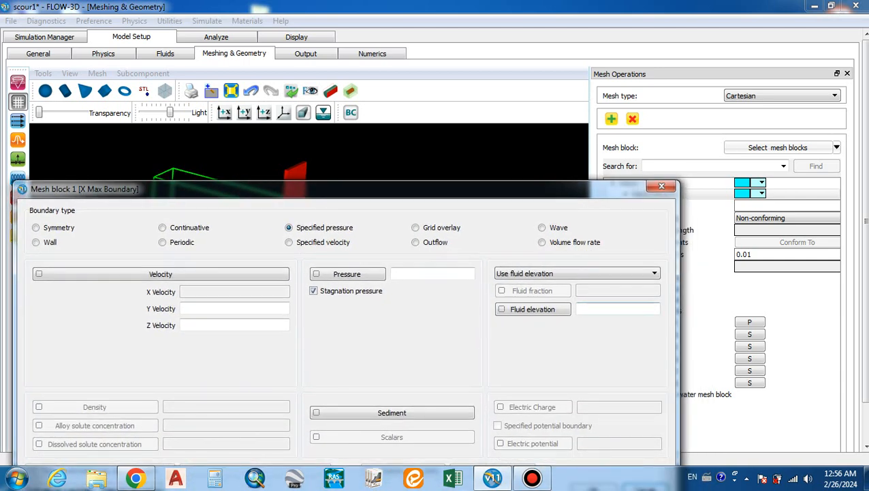
pyautogui.write('0.3')
pyautogui.moveTo(179, 189); pyautogui.dragTo(176, 116)
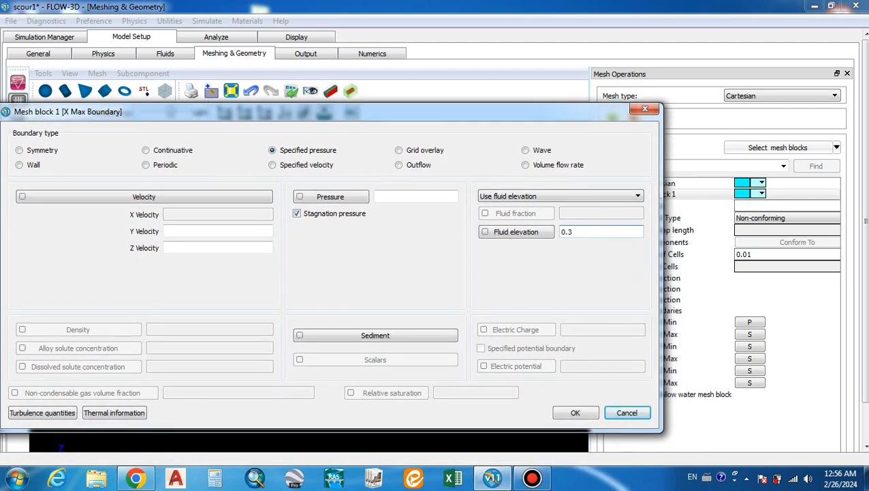
pyautogui.click(575, 411)
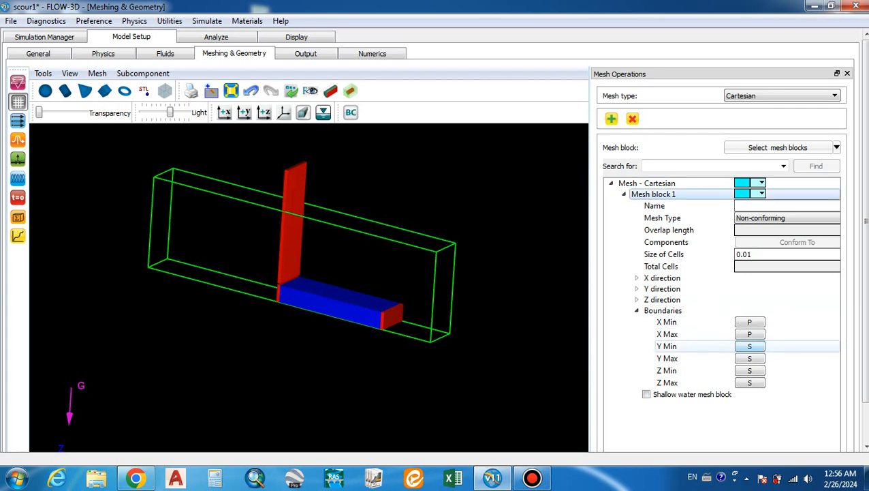
# Set both the Y Min and Y Max boundaries of mesh block 1 to Wall
pyautogui.click(750, 346)
pyautogui.click(126, 130)
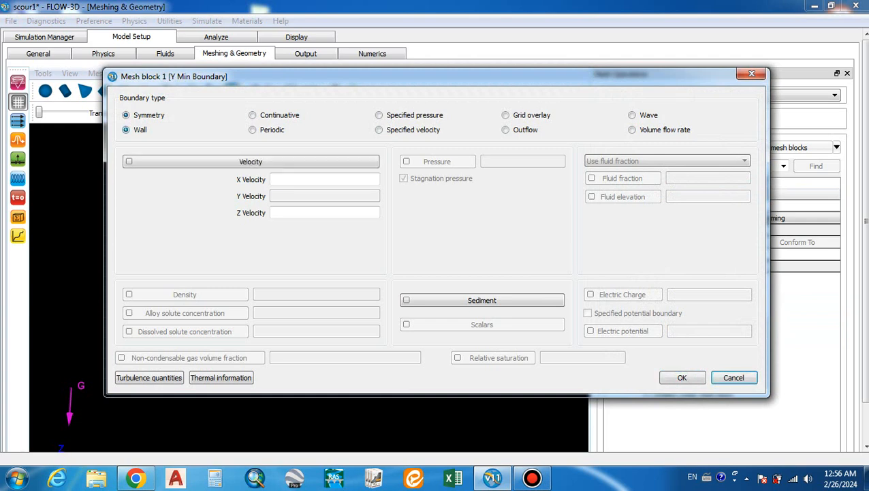
pyautogui.click(682, 378)
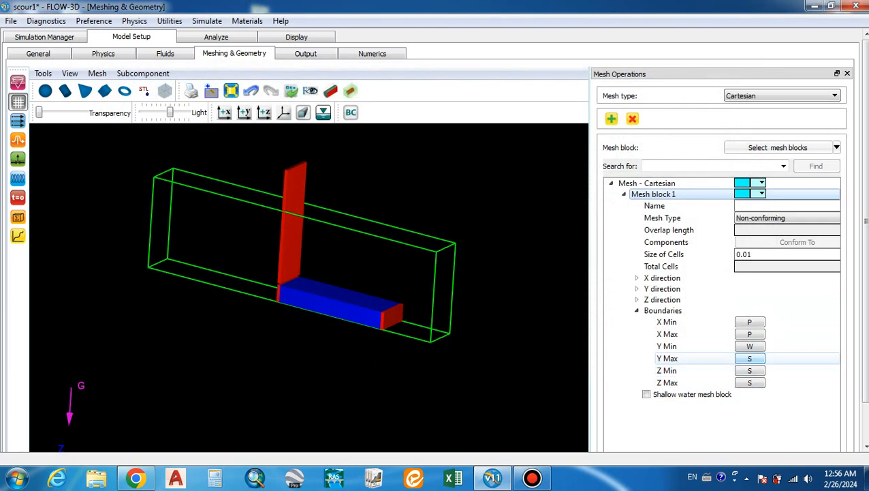
pyautogui.click(749, 357)
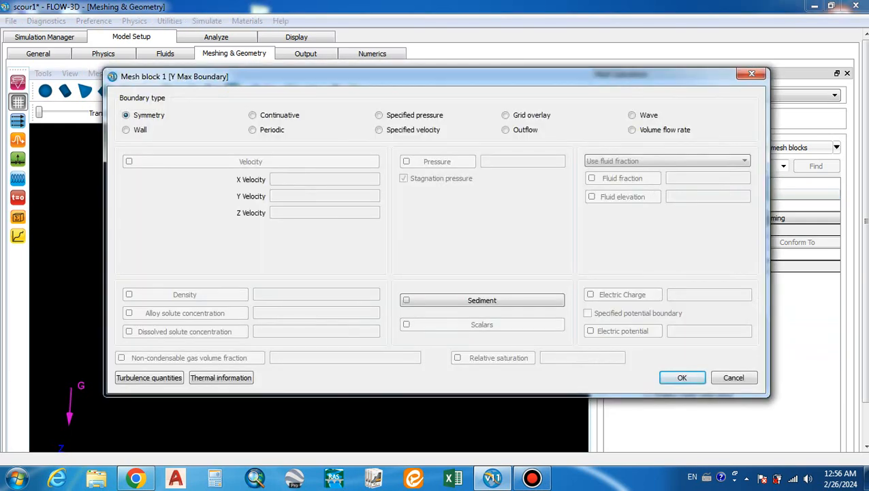
pyautogui.click(126, 129)
pyautogui.click(682, 377)
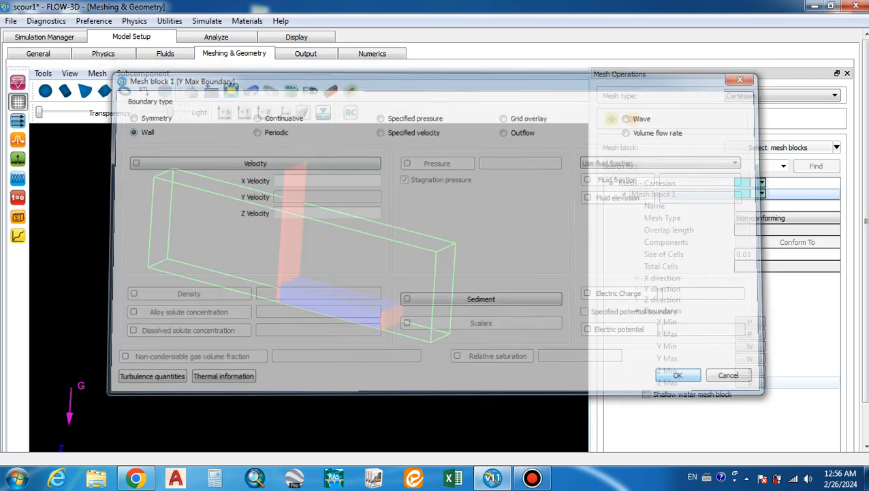
# Set the Z Min boundary of mesh block 1 to Wall and keep the Z Max boundary as Symmetry
pyautogui.click(750, 370)
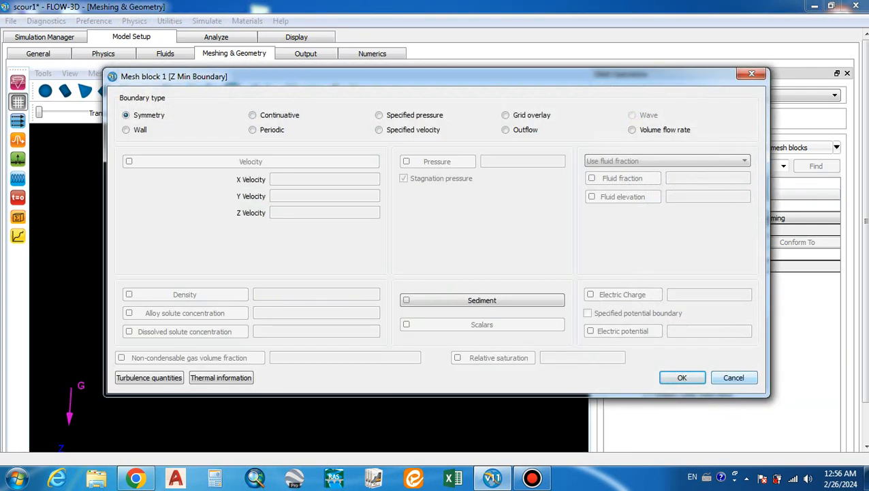
pyautogui.click(126, 130)
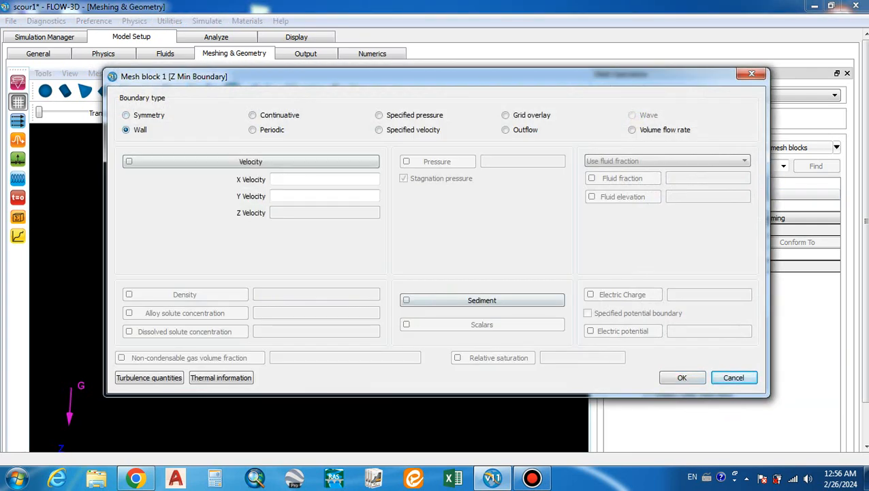
pyautogui.click(682, 377)
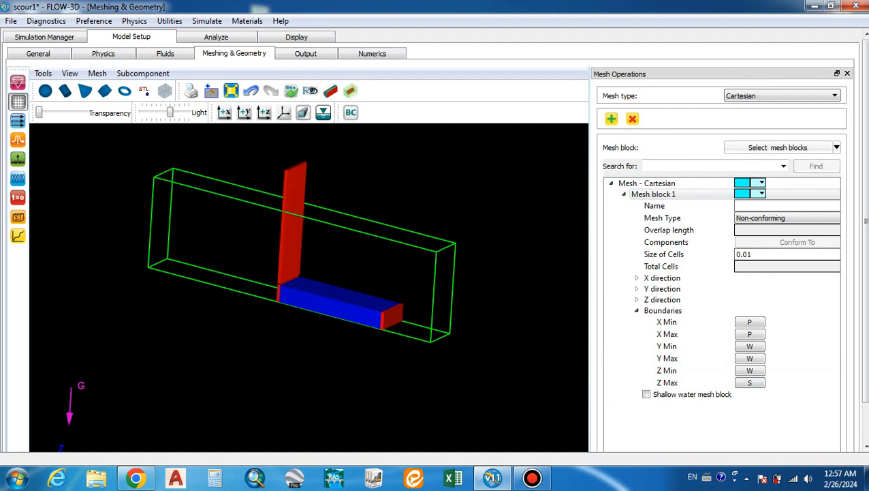
pyautogui.click(749, 382)
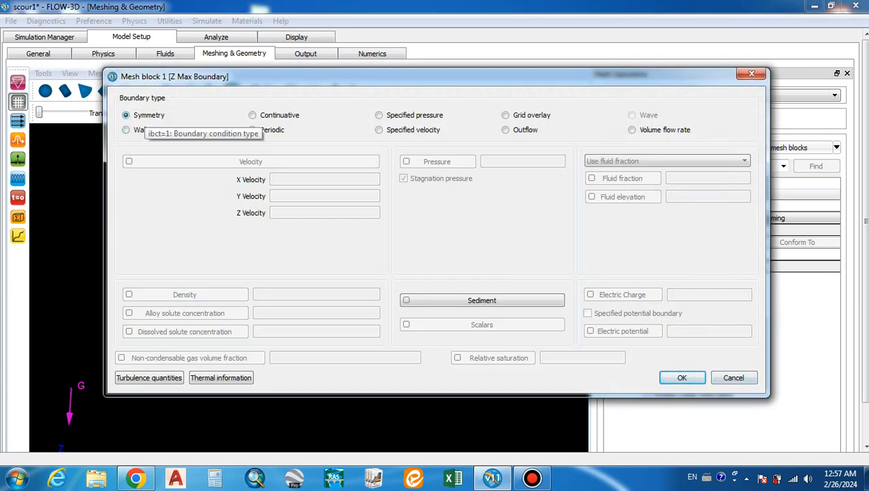
pyautogui.click(682, 377)
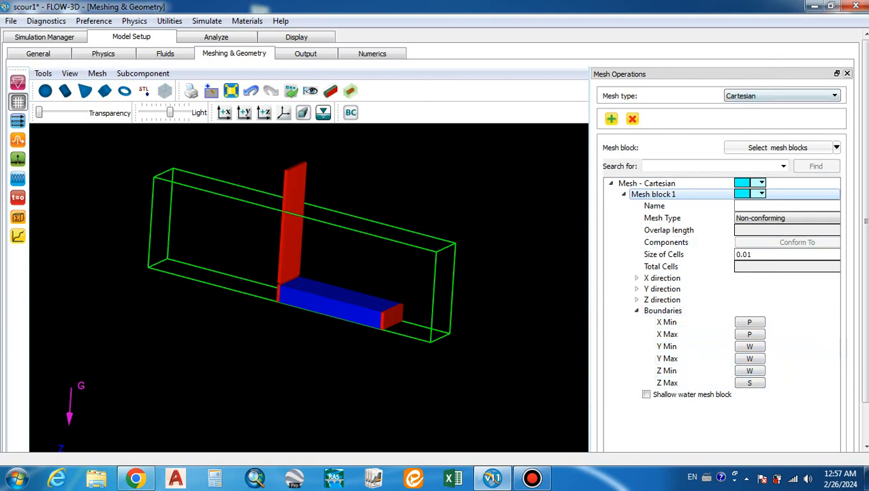
# Replace the mesh operations with the initial conditions, expand the global initial settings and save the simulation
pyautogui.click(847, 74)
pyautogui.moveTo(441, 272); pyautogui.dragTo(421, 290)
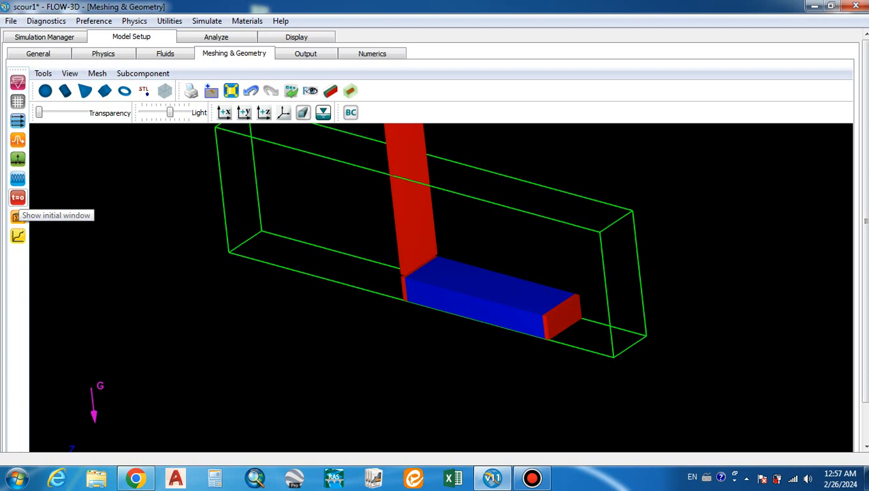
pyautogui.click(17, 198)
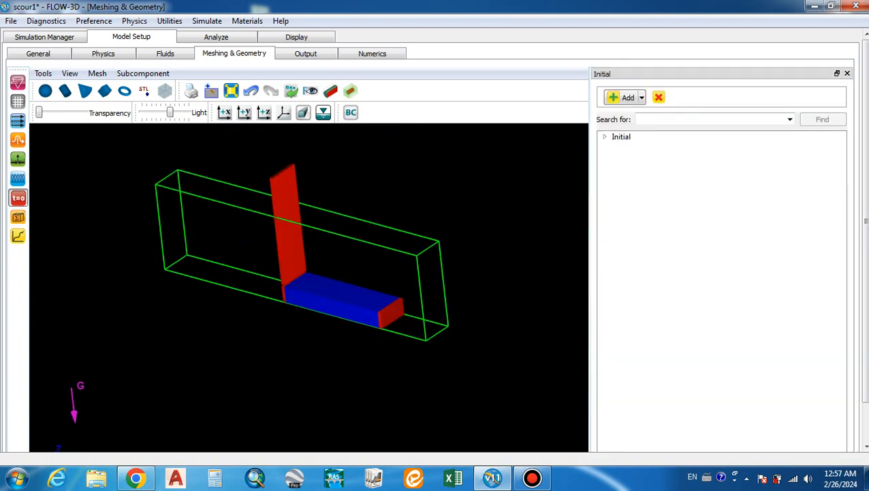
pyautogui.rightClick(617, 138)
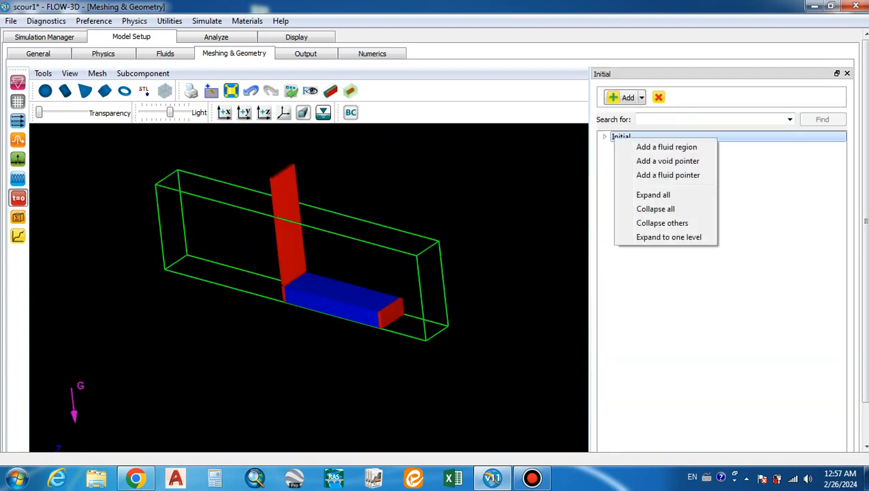
pyautogui.click(604, 136)
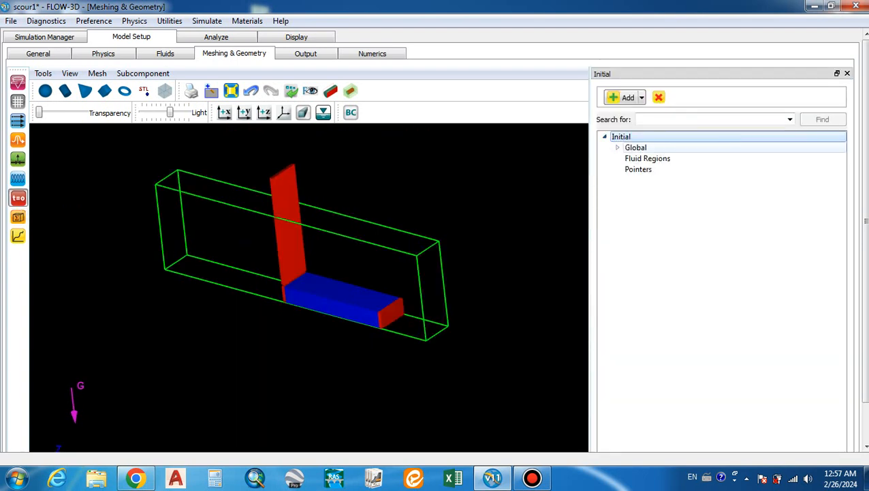
pyautogui.click(618, 148)
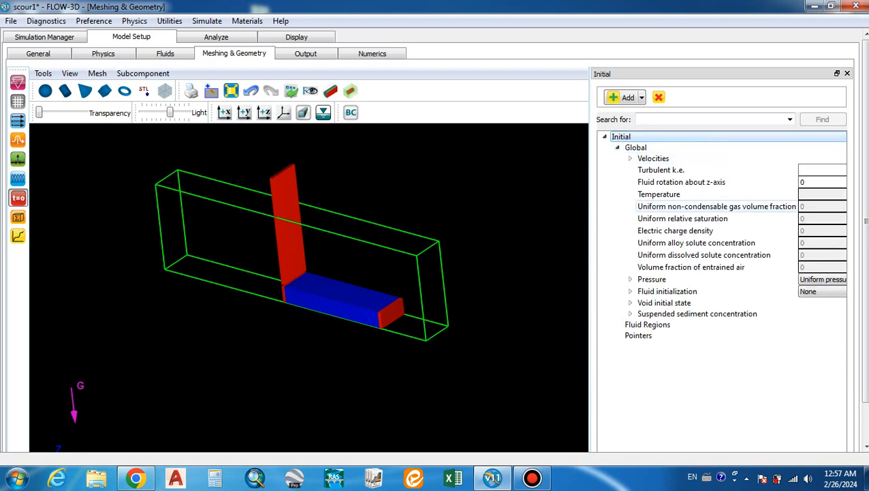
pyautogui.hotkey('ctrl', 's')
# Set the global initial pressure to Hydrostatic pressure
pyautogui.moveTo(592, 225); pyautogui.dragTo(497, 225)
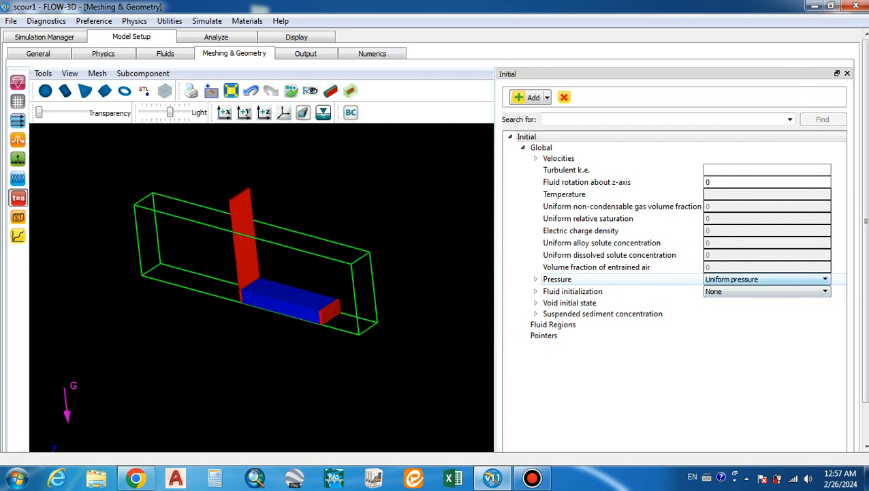
pyautogui.click(749, 279)
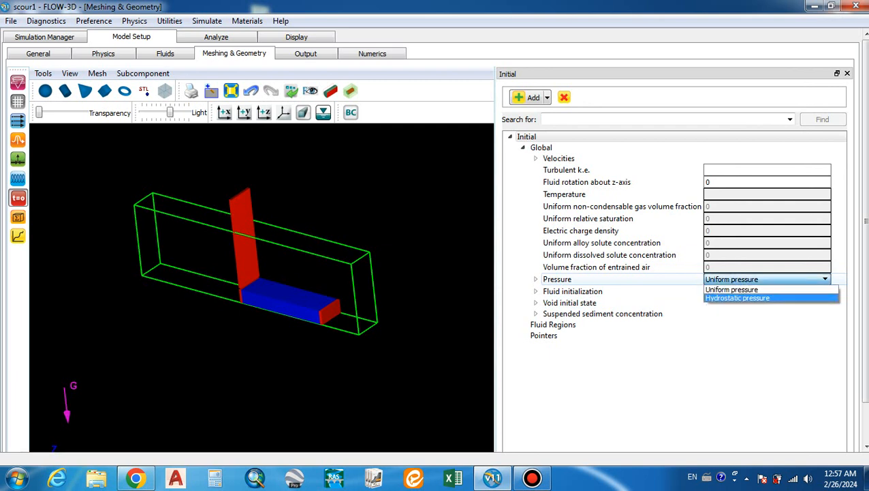
pyautogui.click(737, 298)
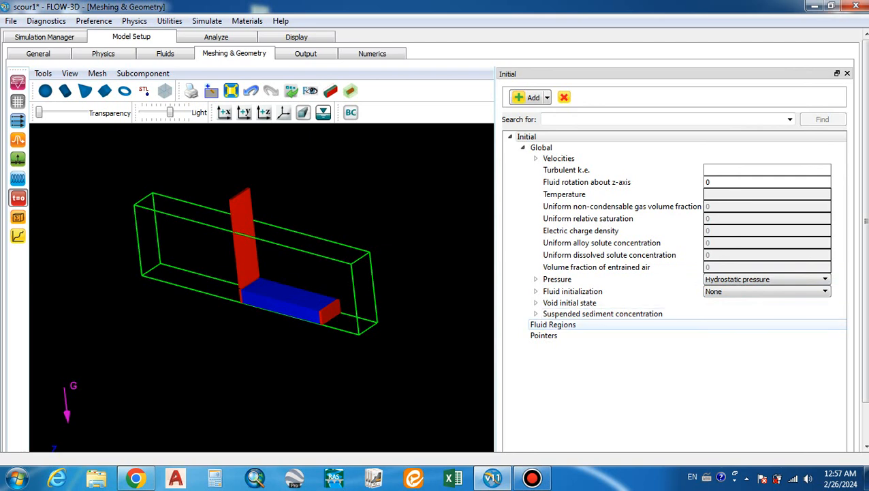
# Add a fluid region to the initial conditions and expand its limiters
pyautogui.click(553, 324)
pyautogui.rightClick(572, 325)
pyautogui.click(606, 333)
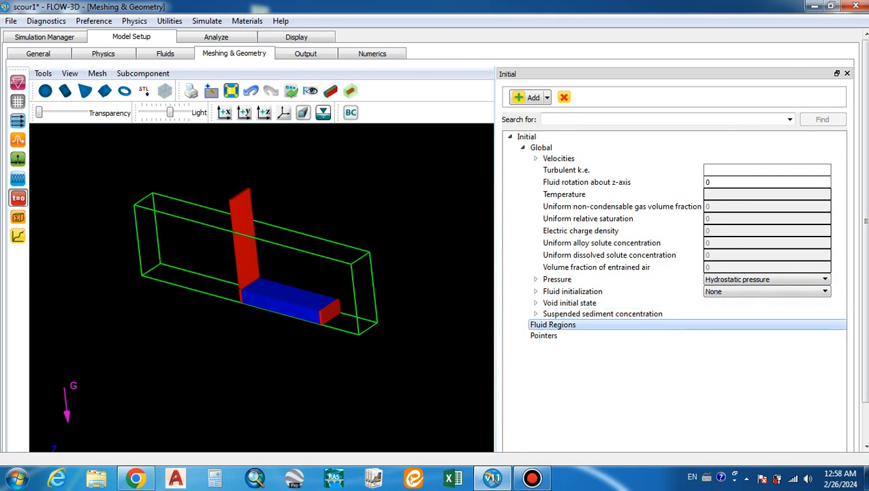
pyautogui.scroll(-4, 614, 321)
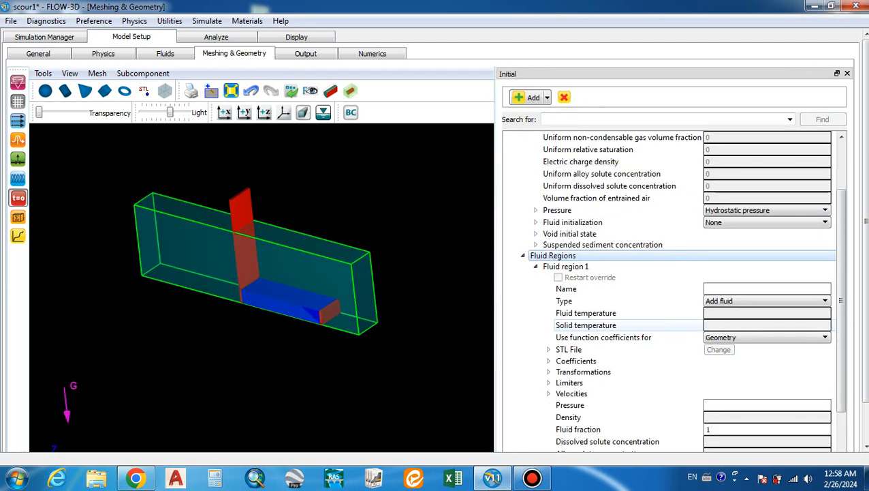
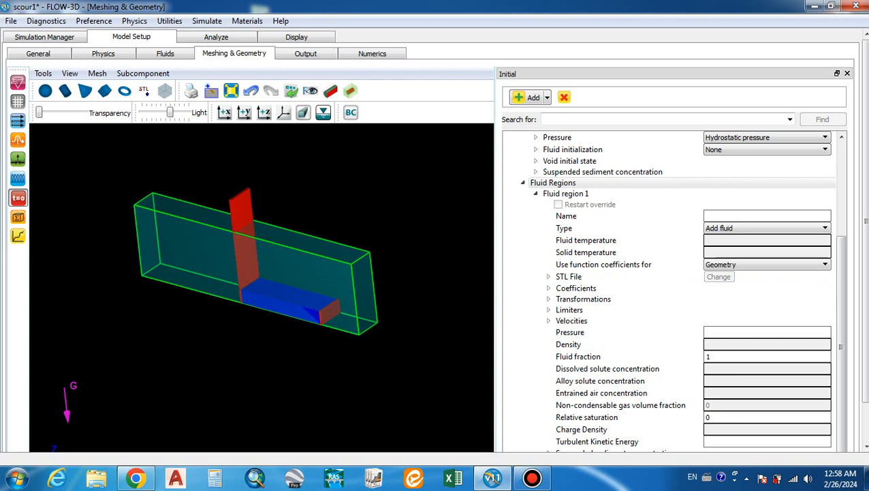
pyautogui.moveTo(272, 286); pyautogui.dragTo(305, 288)
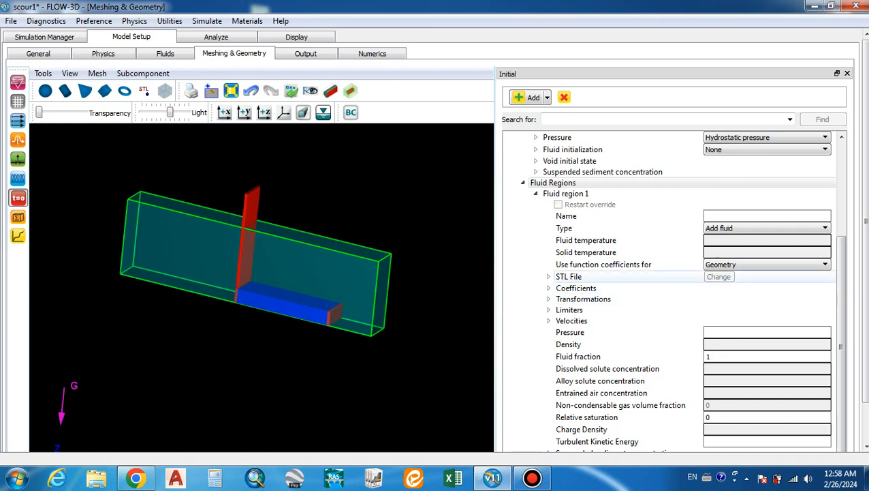
pyautogui.scroll(-1, 573, 286)
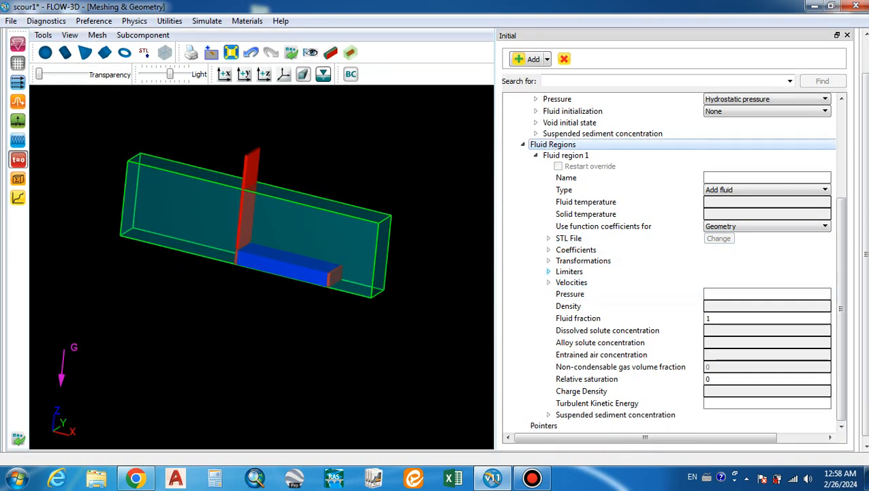
pyautogui.click(549, 271)
pyautogui.click(735, 283)
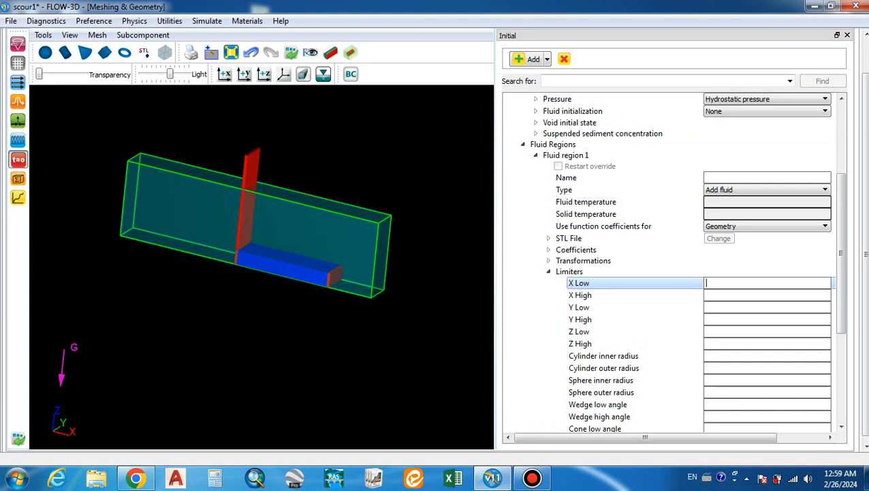
pyautogui.write('1')
pyautogui.press('Return')
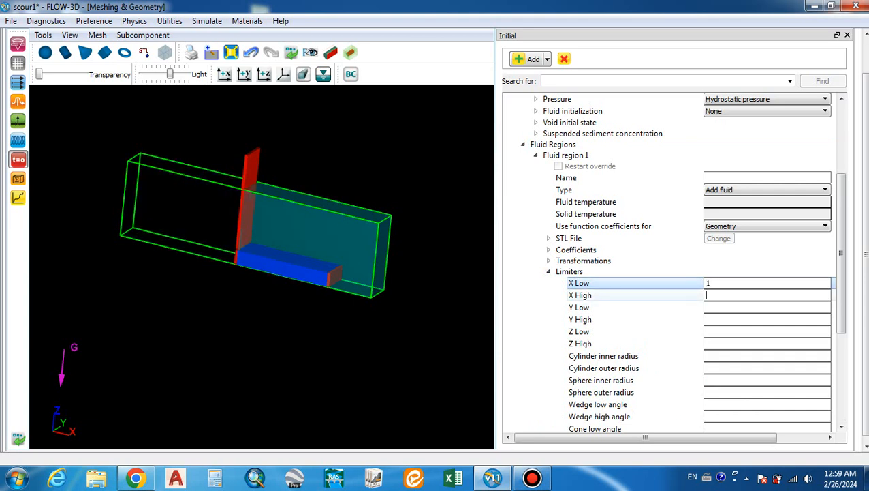
pyautogui.moveTo(720, 283); pyautogui.dragTo(705, 283)
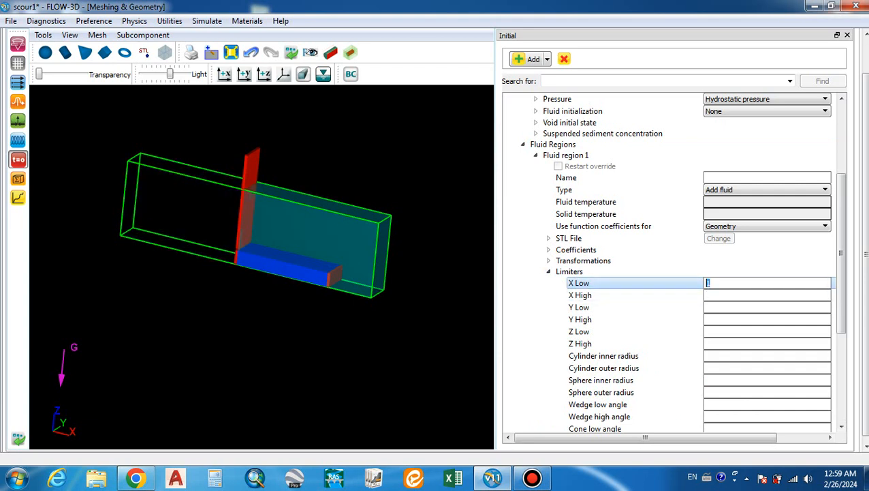
pyautogui.write('0')
pyautogui.press('BackSpace')
# Set the X High limiter of fluid region 1 to 1, leaving its X Low limiter empty
pyautogui.press('Return')
pyautogui.write('1')
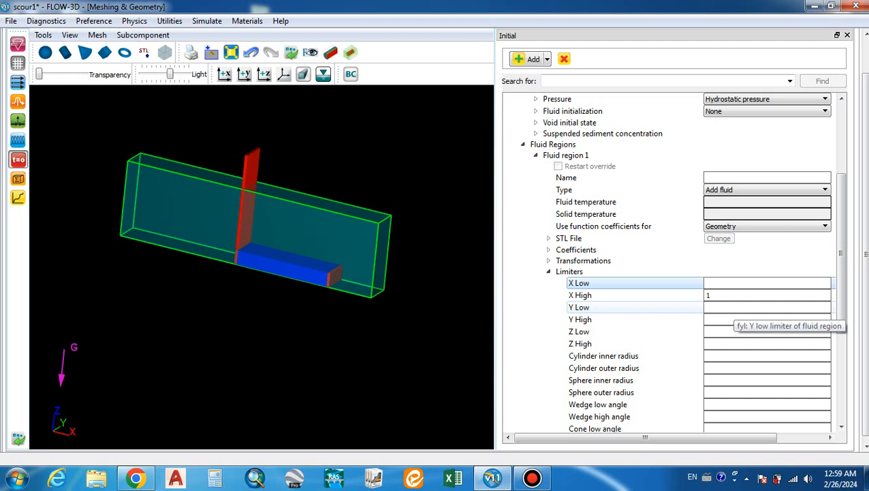
pyautogui.click(732, 308)
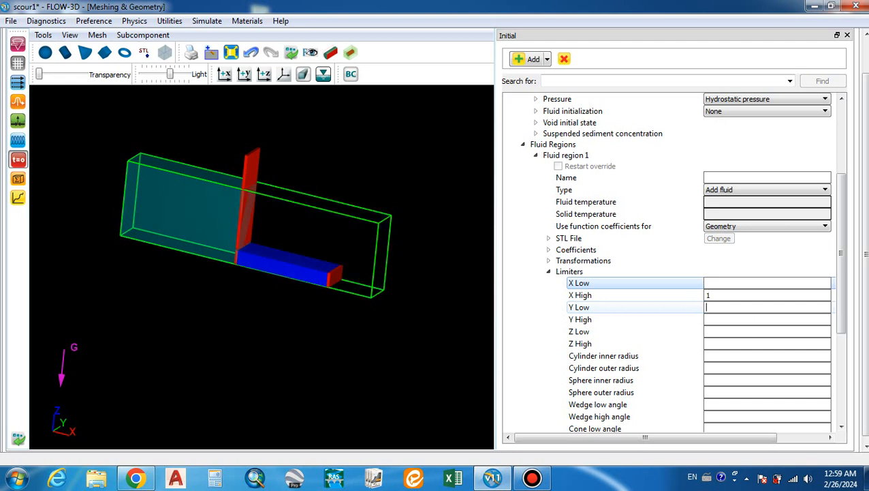
pyautogui.moveTo(307, 221); pyautogui.dragTo(382, 225, button='right')
pyautogui.moveTo(382, 225)
pyautogui.mouseDown()
pyautogui.moveTo(380, 242)
pyautogui.moveTo(379, 229)
pyautogui.mouseUp()
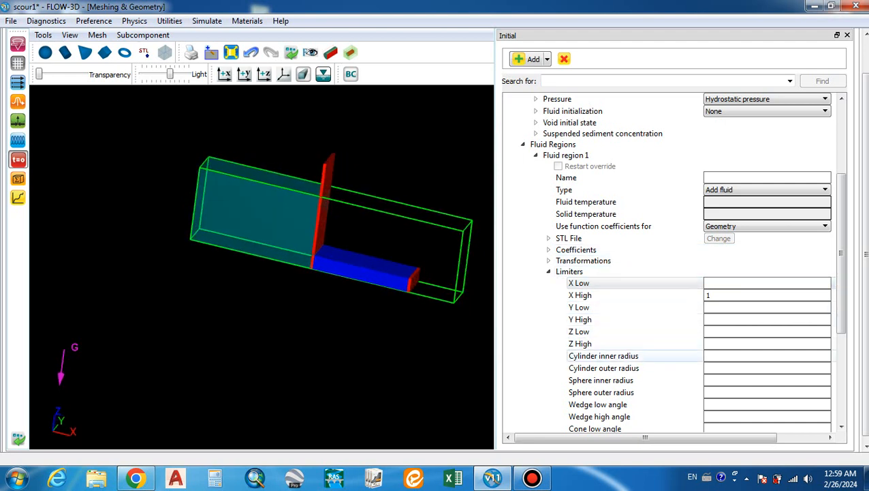
pyautogui.click(733, 331)
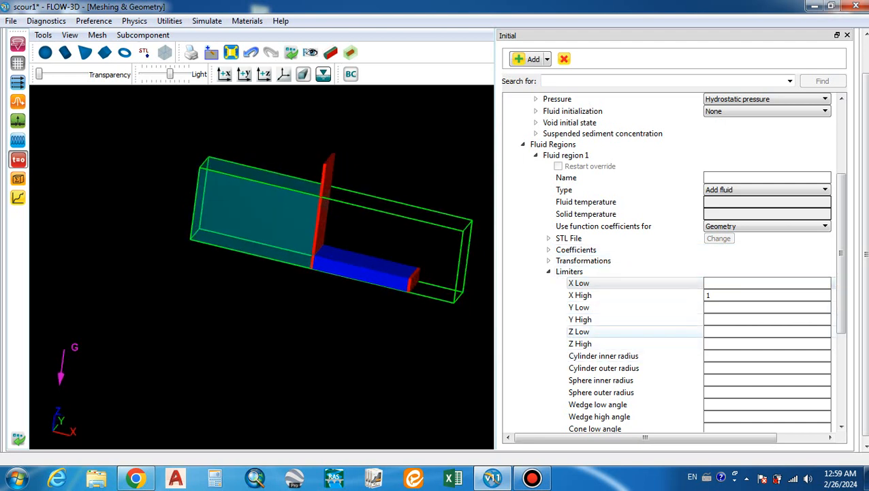
pyautogui.write('0.75')
pyautogui.click(733, 344)
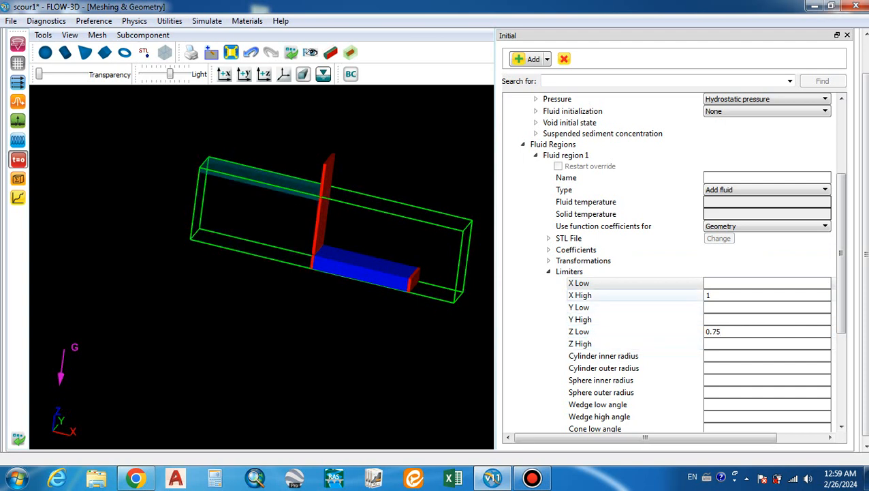
pyautogui.moveTo(732, 331); pyautogui.dragTo(705, 332)
pyautogui.press('BackSpace')
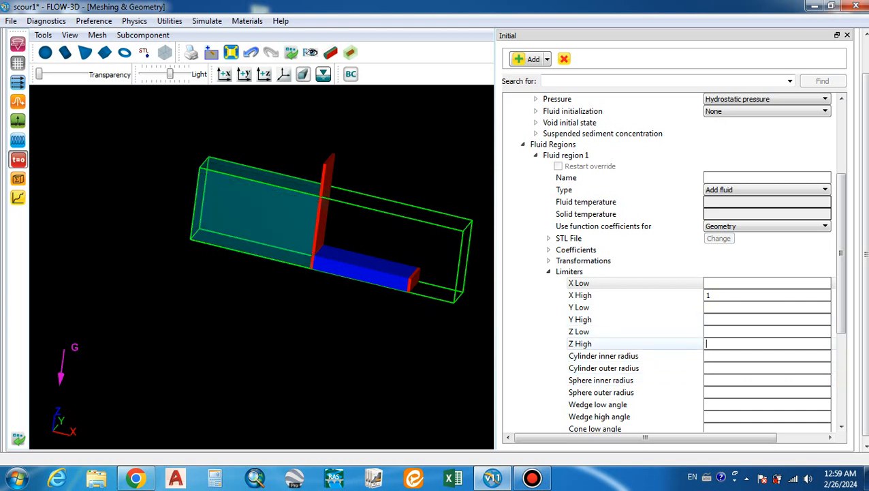
# Set the Z High limiter of fluid region 1 to 0.75 and collapse that region's settings
pyautogui.write('0.75')
pyautogui.click(766, 332)
pyautogui.moveTo(382, 272); pyautogui.dragTo(375, 242)
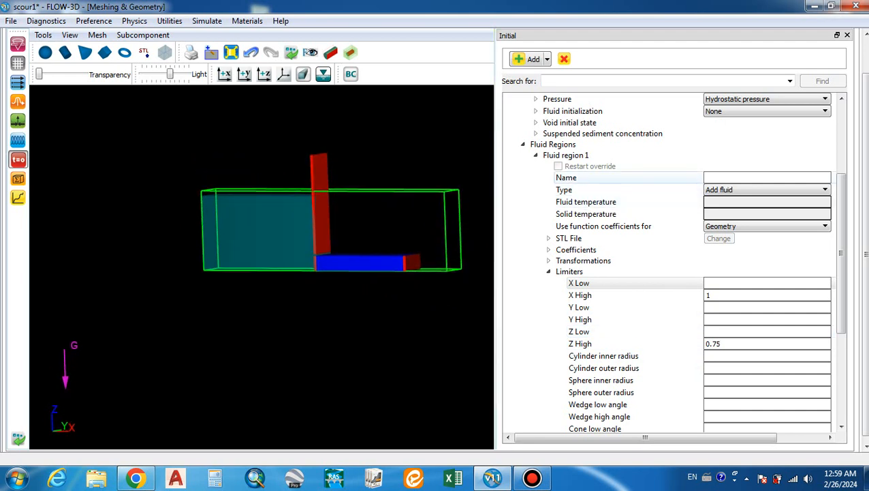
pyautogui.click(536, 156)
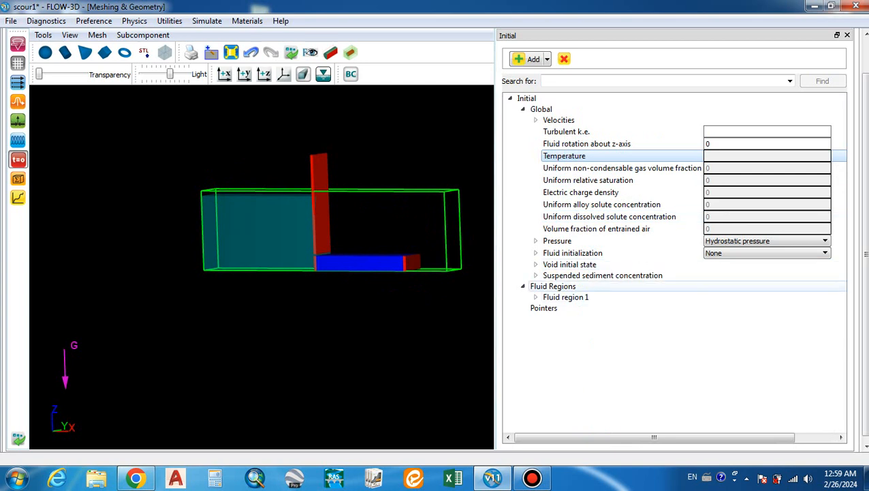
# Add a second fluid region and set its X Low limiter to 1
pyautogui.rightClick(551, 285)
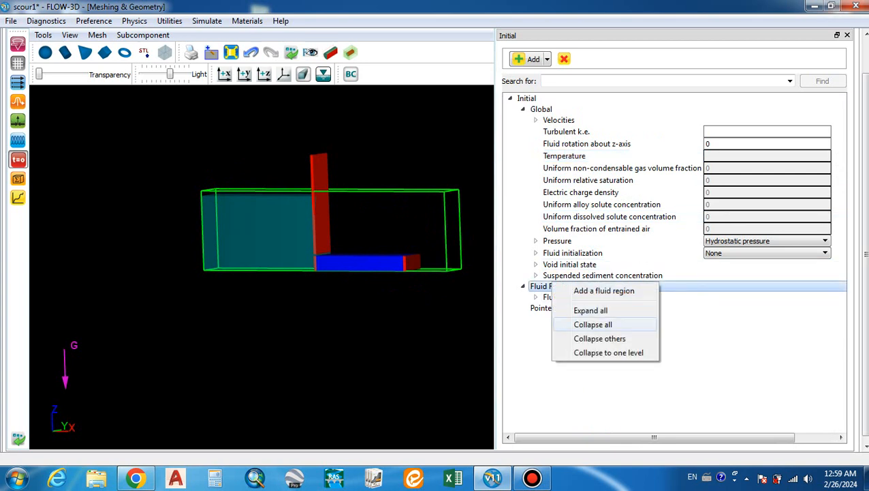
pyautogui.click(603, 290)
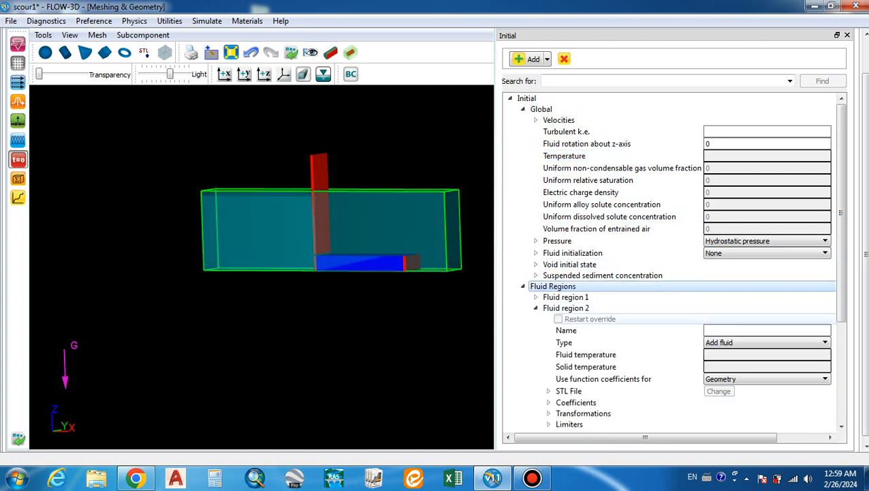
pyautogui.scroll(-4, 613, 348)
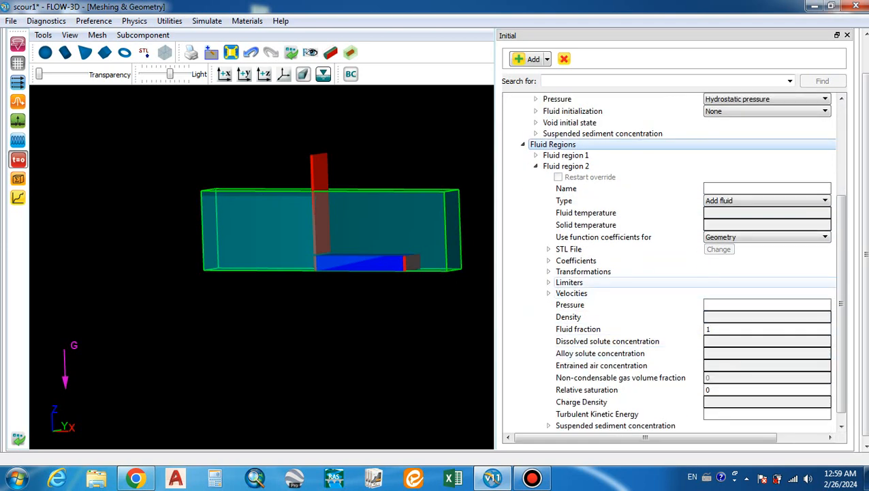
pyautogui.click(566, 282)
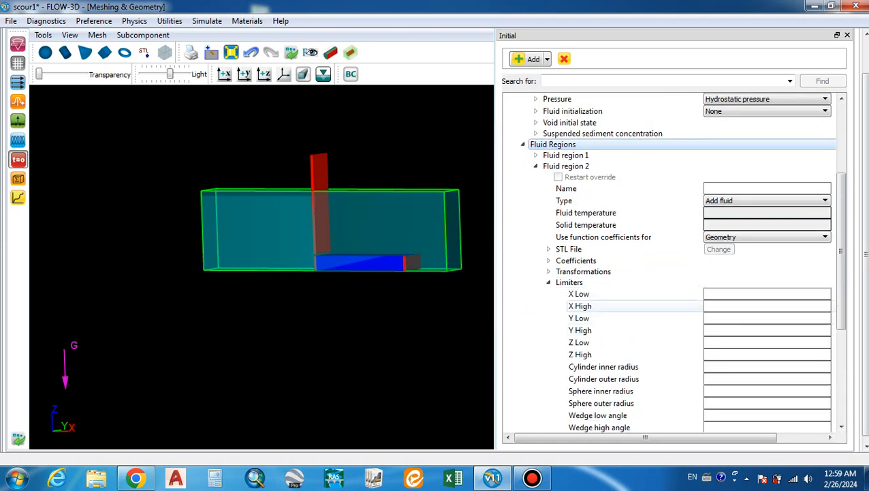
pyautogui.click(767, 306)
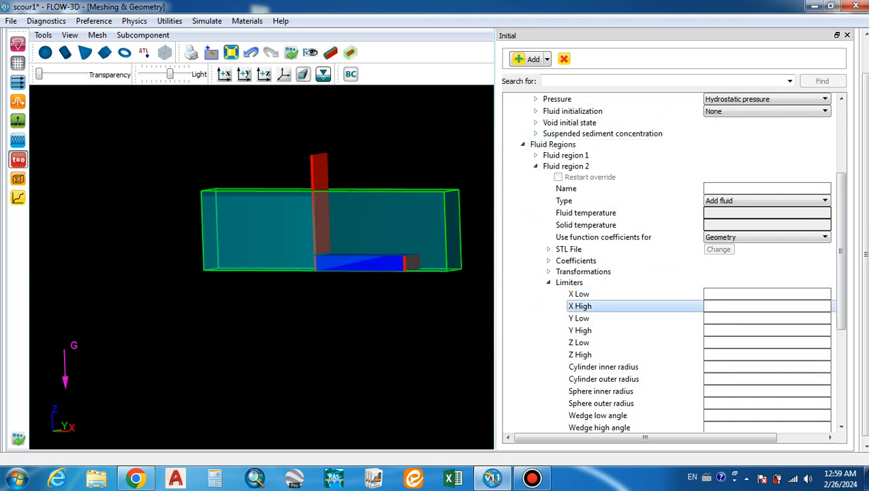
pyautogui.click(768, 294)
pyautogui.write('1')
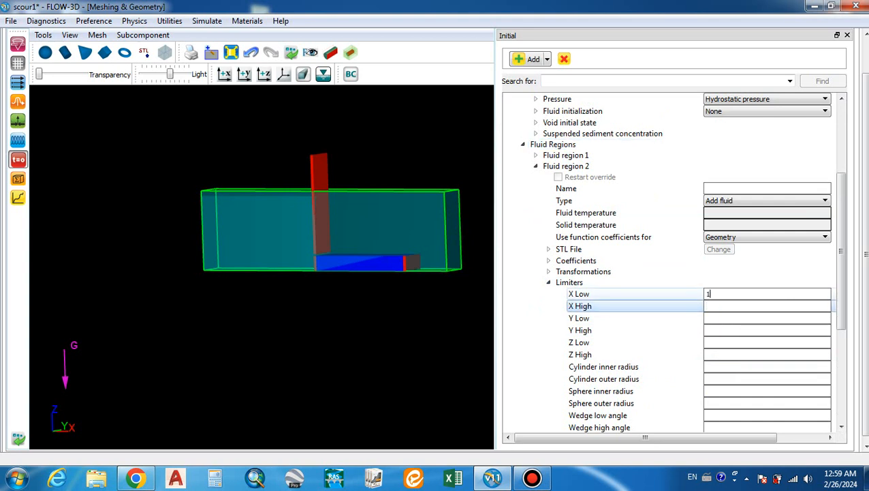
pyautogui.click(768, 318)
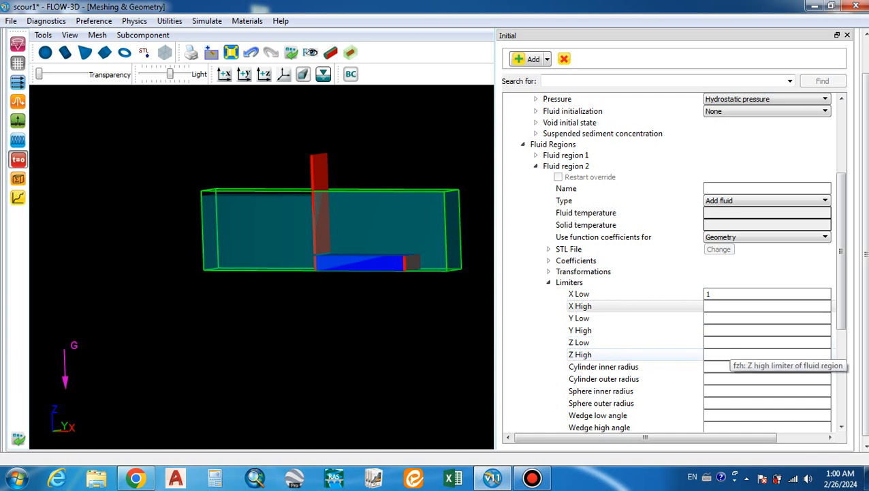
# Set the Z High limiter of fluid region 2 to 0.3
pyautogui.click(727, 354)
pyautogui.write('0.3')
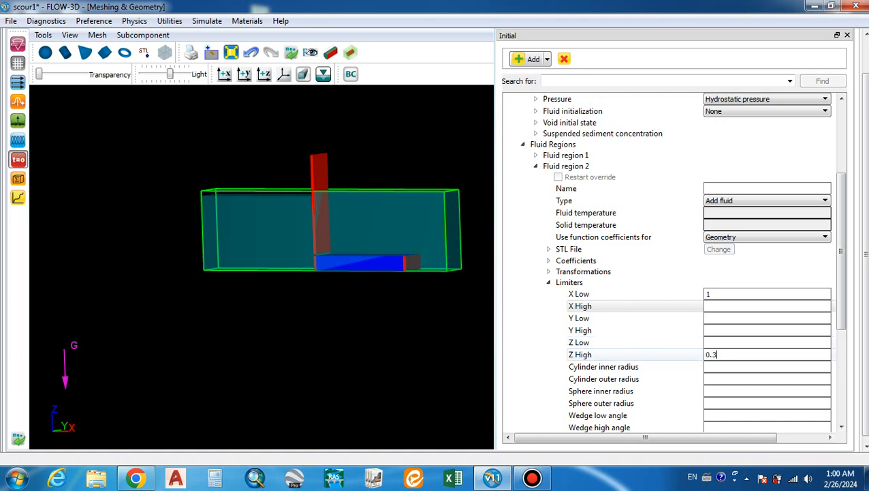
pyautogui.click(728, 330)
pyautogui.moveTo(382, 286); pyautogui.dragTo(320, 312)
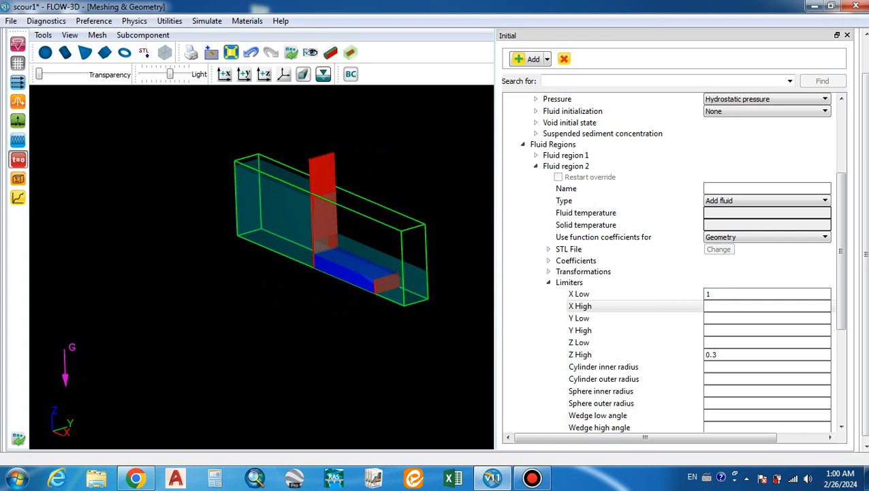
# Close the initial conditions settings and examine the two fluid regions on either side of the gate
pyautogui.scroll(4, 682, 262)
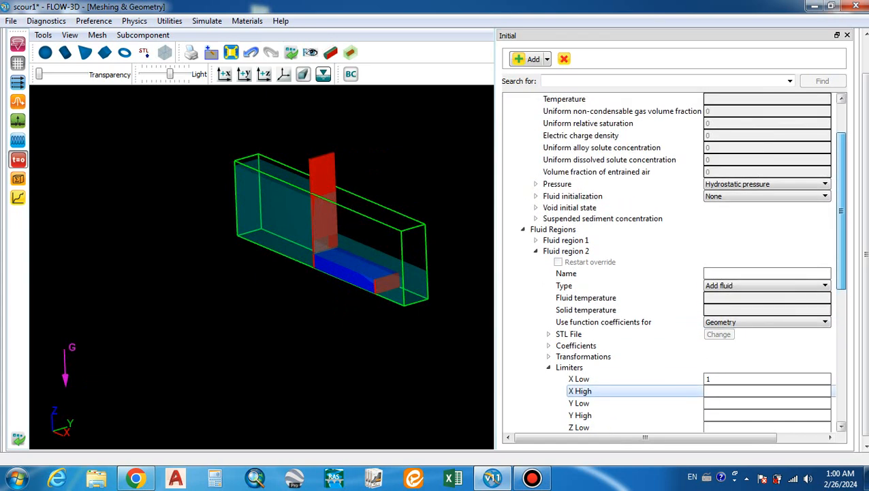
pyautogui.moveTo(866, 250); pyautogui.dragTo(866, 221)
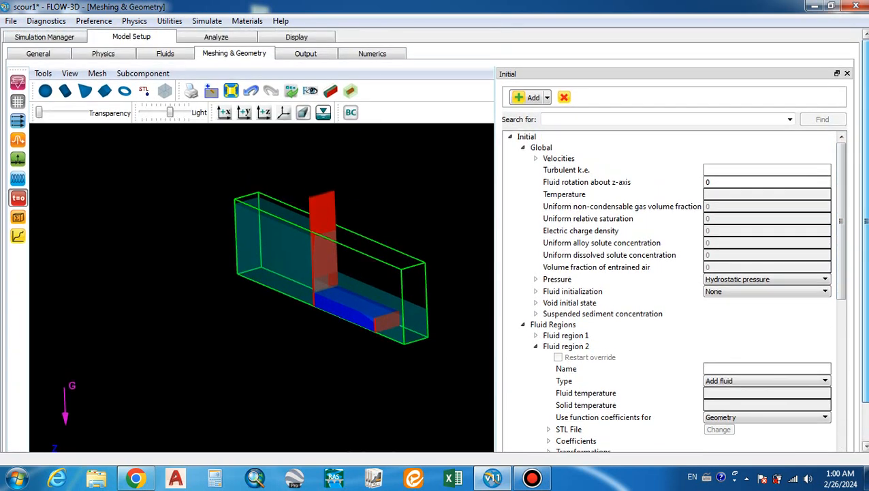
pyautogui.moveTo(293, 307); pyautogui.dragTo(338, 312)
pyautogui.moveTo(337, 312); pyautogui.dragTo(297, 294, button='right')
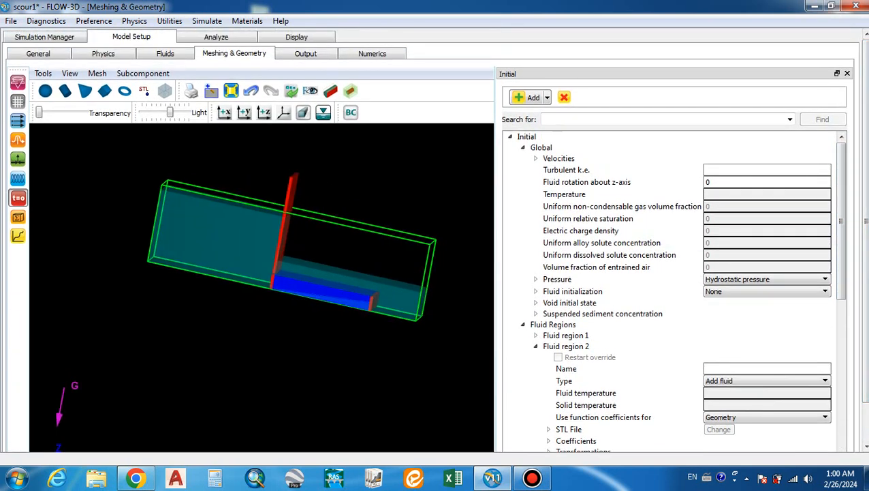
pyautogui.moveTo(297, 294); pyautogui.dragTo(274, 299)
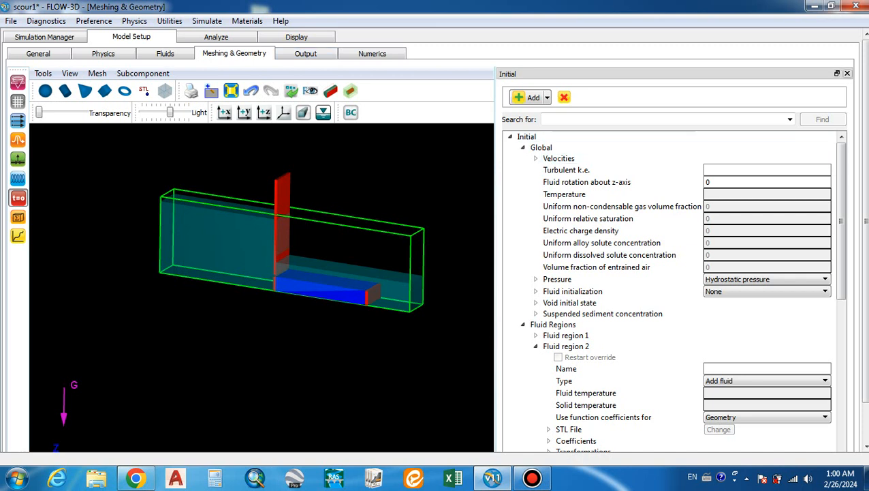
pyautogui.click(848, 73)
pyautogui.moveTo(477, 218); pyautogui.dragTo(403, 289, button='right')
pyautogui.moveTo(403, 289); pyautogui.dragTo(363, 285)
pyautogui.moveTo(361, 289); pyautogui.dragTo(295, 290, button='right')
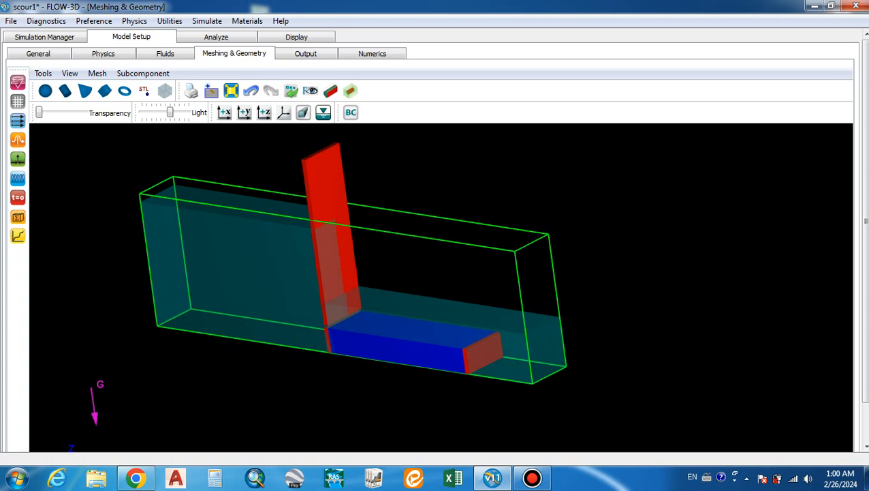
pyautogui.moveTo(382, 272); pyautogui.dragTo(337, 255, button='right')
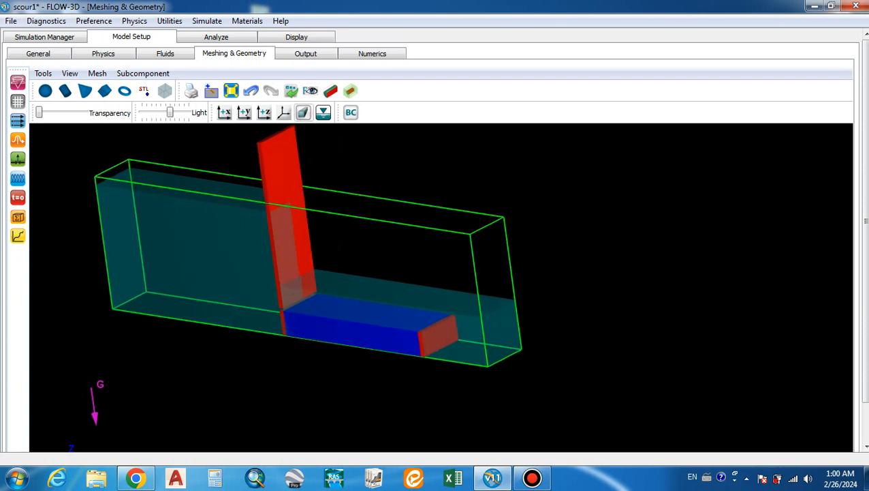
# Render all components, gate and sand, with FAVOR using the computational mesh
pyautogui.click(310, 91)
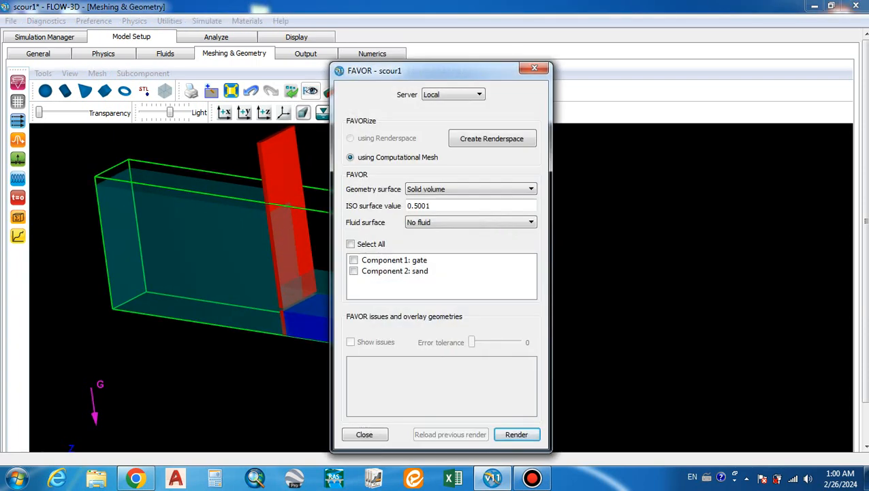
pyautogui.moveTo(409, 71); pyautogui.dragTo(686, 70)
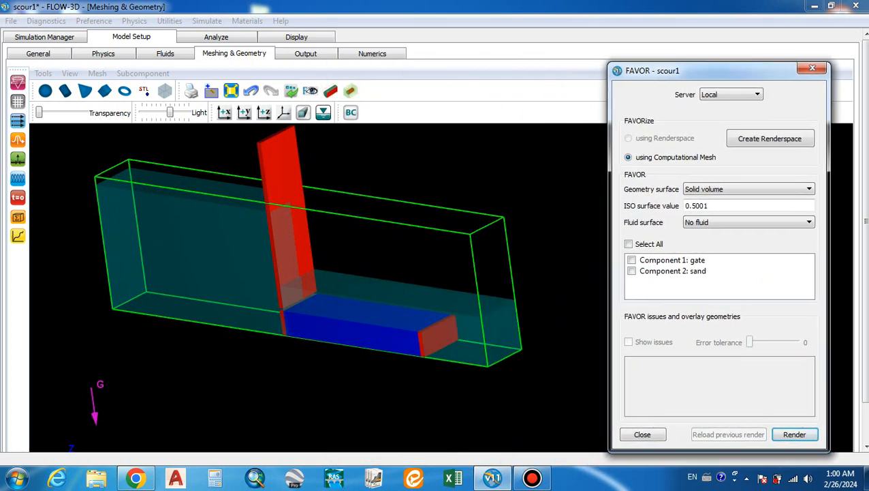
pyautogui.moveTo(350, 256); pyautogui.dragTo(340, 267)
pyautogui.moveTo(339, 267); pyautogui.dragTo(315, 289, button='right')
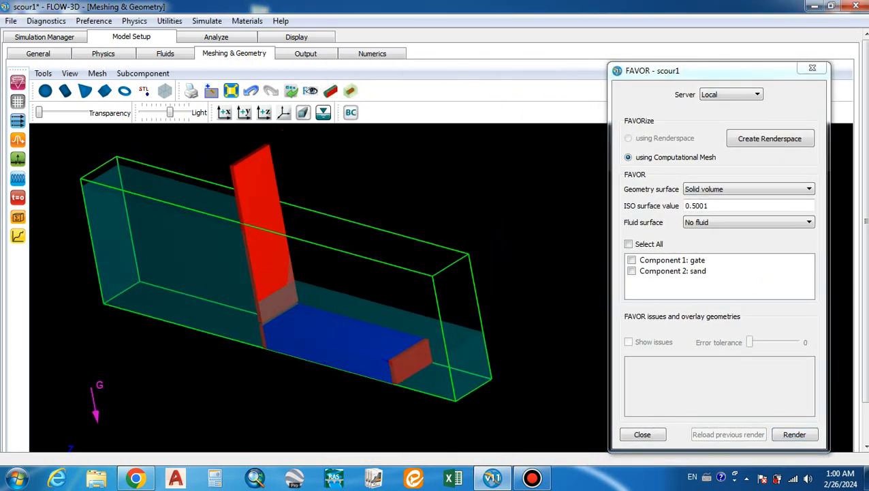
pyautogui.moveTo(315, 290); pyautogui.dragTo(301, 304)
pyautogui.moveTo(302, 304); pyautogui.dragTo(318, 300, button='right')
pyautogui.scroll(1, 325, 253)
pyautogui.moveTo(318, 300); pyautogui.dragTo(349, 287)
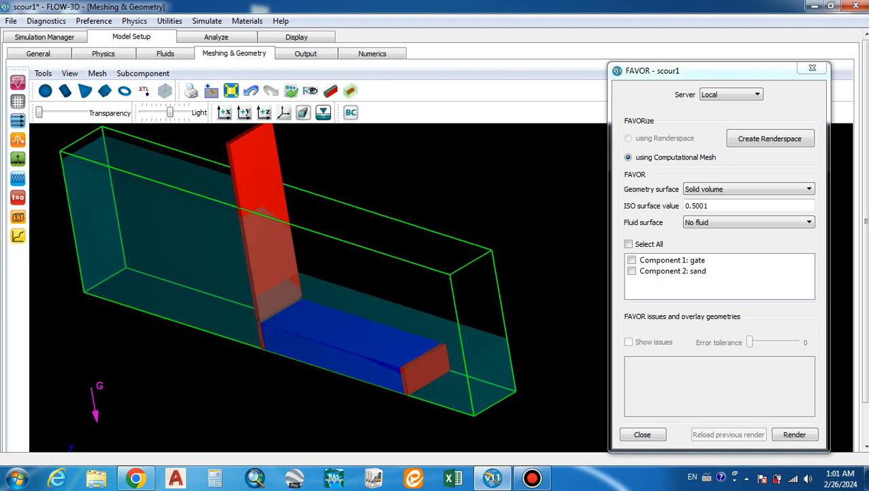
pyautogui.click(629, 244)
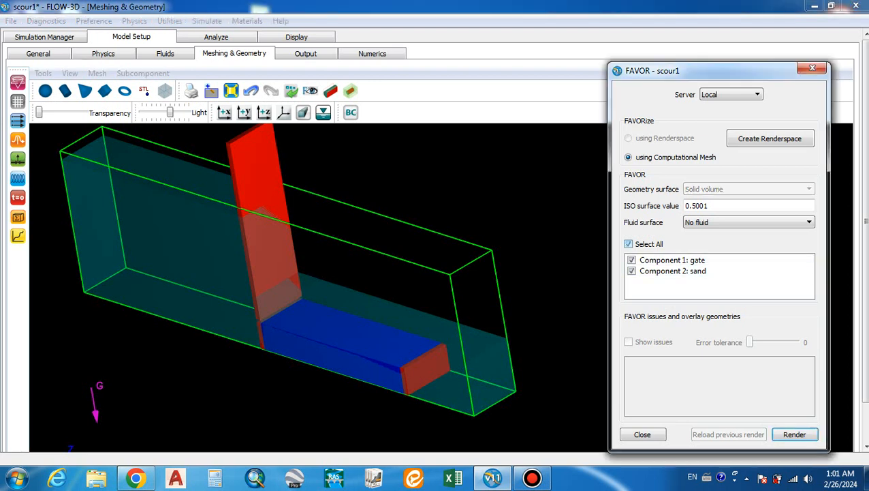
pyautogui.click(794, 434)
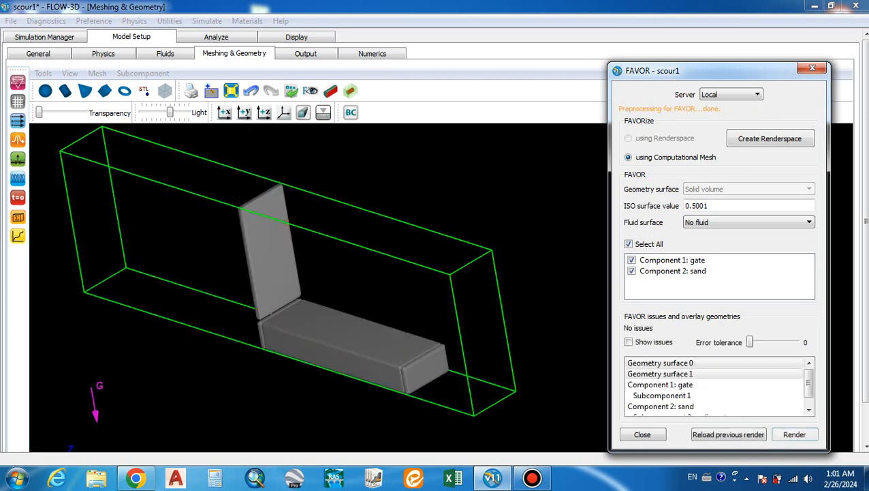
# Inspect the FAVOR-rendered gate and sand geometry up close and return to the normal model view
pyautogui.moveTo(382, 272); pyautogui.dragTo(348, 252)
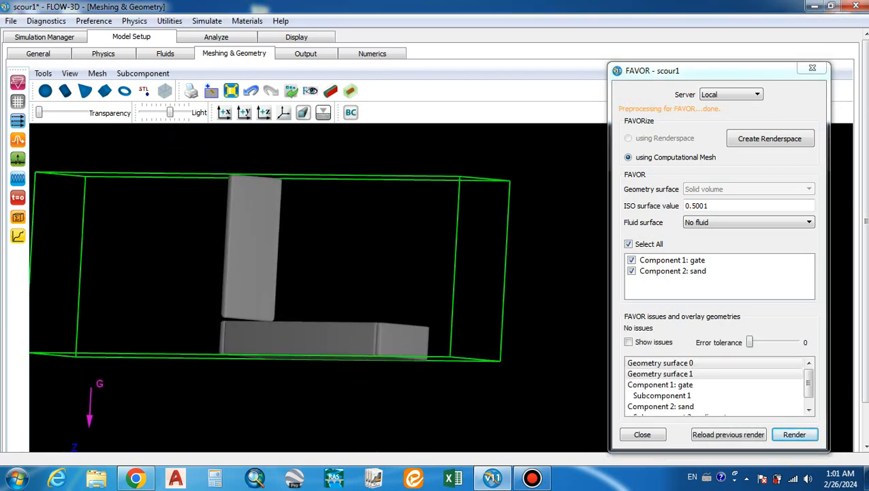
pyautogui.scroll(3, 347, 253)
pyautogui.moveTo(327, 272); pyautogui.dragTo(428, 241, button='right')
pyautogui.moveTo(408, 238); pyautogui.dragTo(433, 289)
pyautogui.moveTo(382, 272); pyautogui.dragTo(446, 259, button='right')
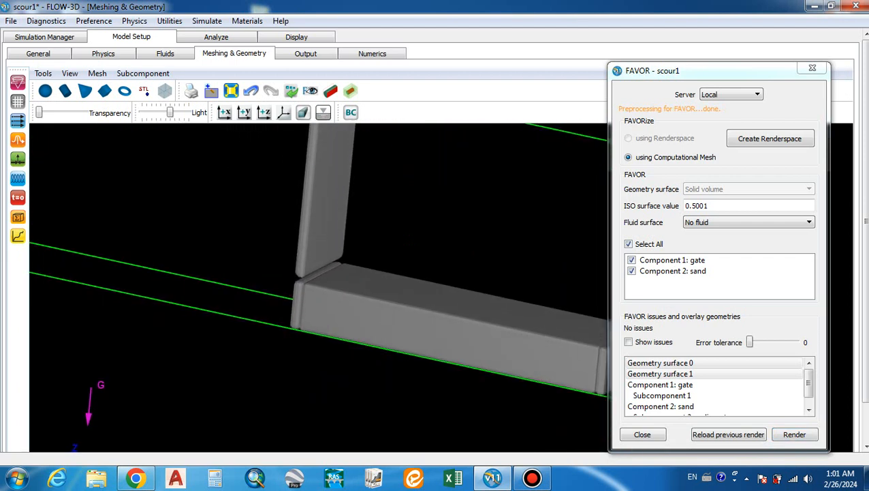
pyautogui.scroll(2, 412, 259)
pyautogui.scroll(-5, 321, 273)
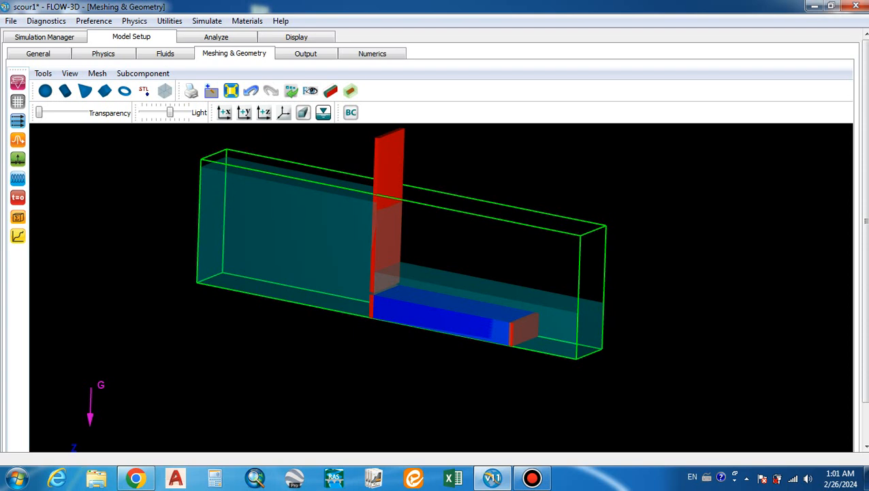
pyautogui.moveTo(442, 286)
pyautogui.mouseDown()
pyautogui.moveTo(419, 290)
pyautogui.moveTo(441, 287)
pyautogui.mouseUp()
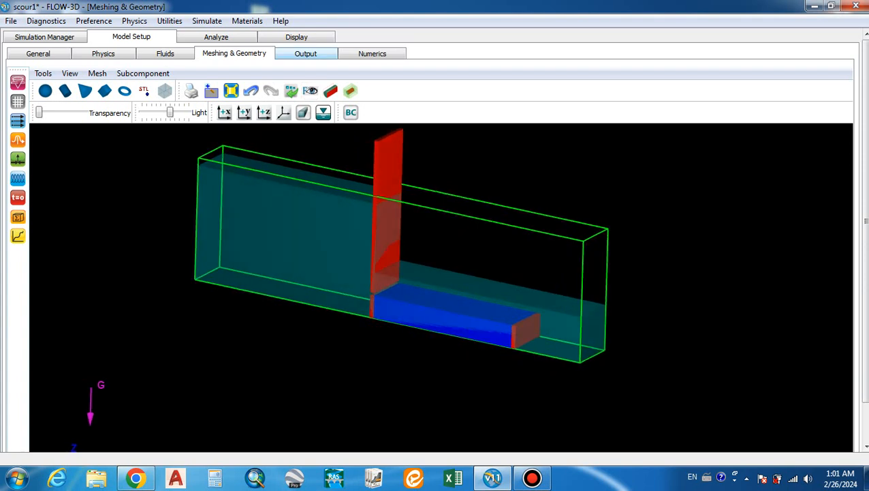
# Set the restart data interval to 2 in the simulation's output settings
pyautogui.click(305, 53)
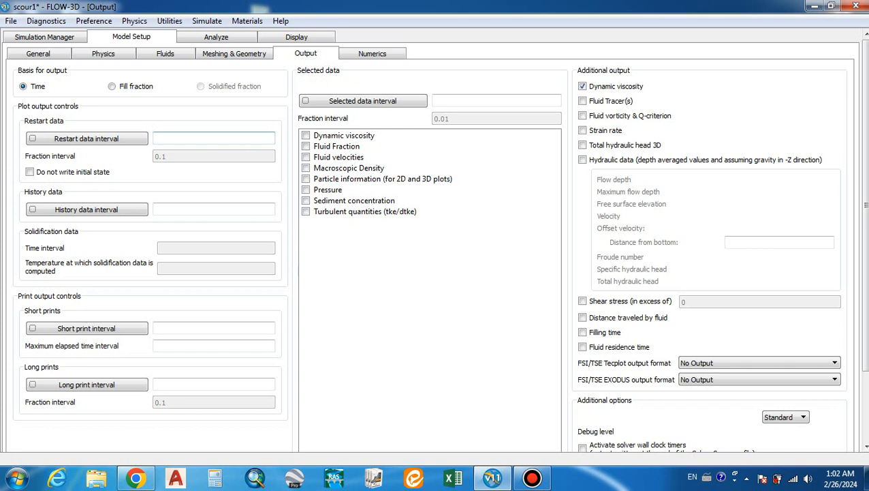
pyautogui.write('2')
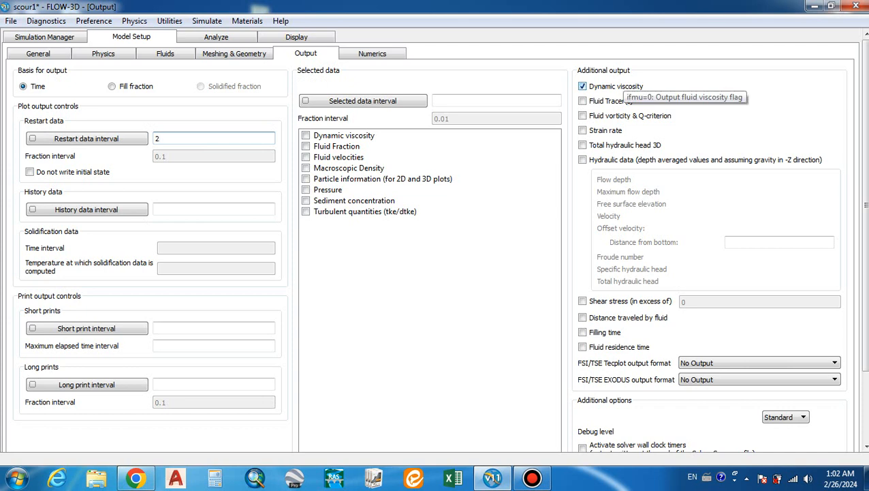
# Enable the depth-averaged hydraulic data output, include Hydraulic data in the selected data, and check the numerics settings
pyautogui.click(582, 160)
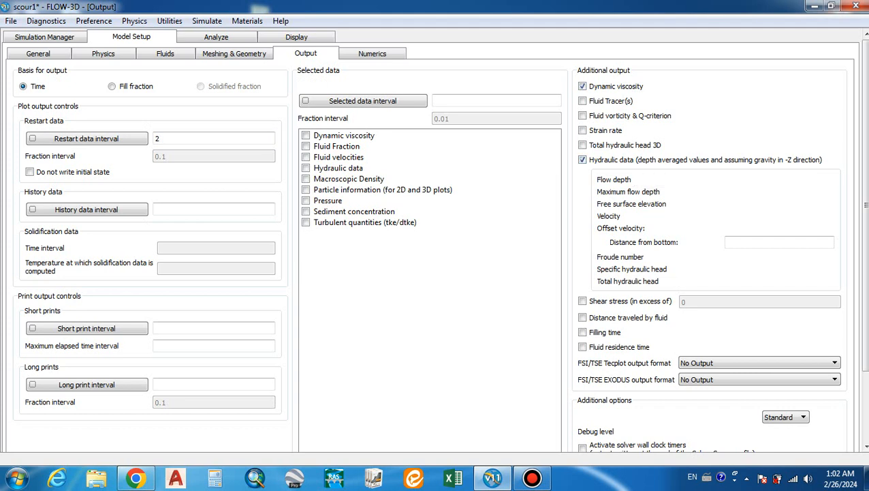
pyautogui.hotkey('ctrl', 's')
pyautogui.click(306, 168)
pyautogui.scroll(-4, 434, 239)
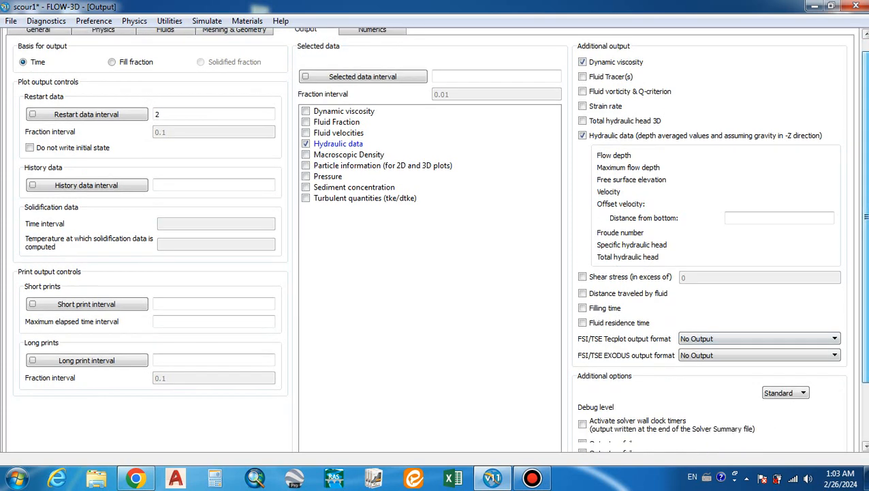
pyautogui.scroll(4, 434, 238)
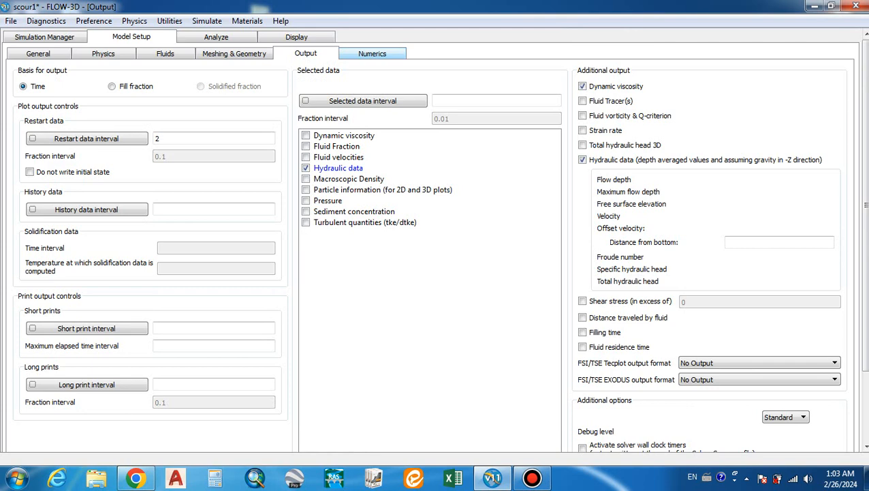
pyautogui.click(372, 53)
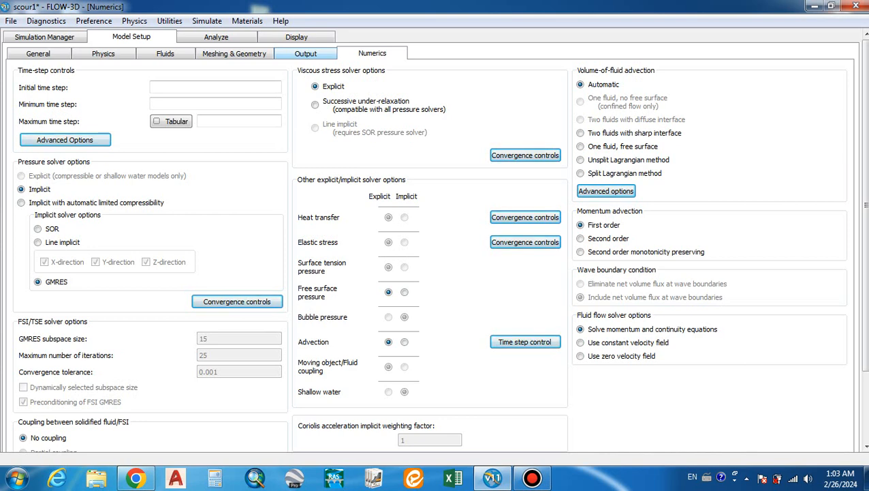
pyautogui.click(305, 53)
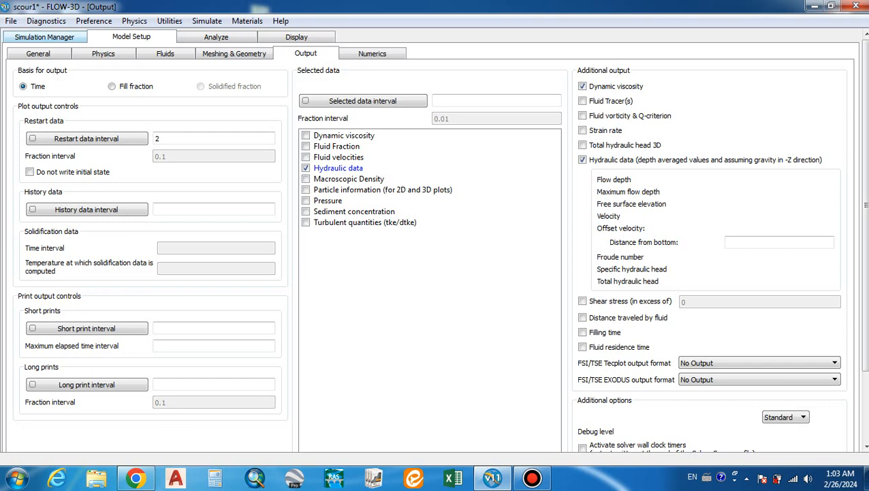
# Run the scour1 simulation locally, saving its changes first
pyautogui.click(45, 37)
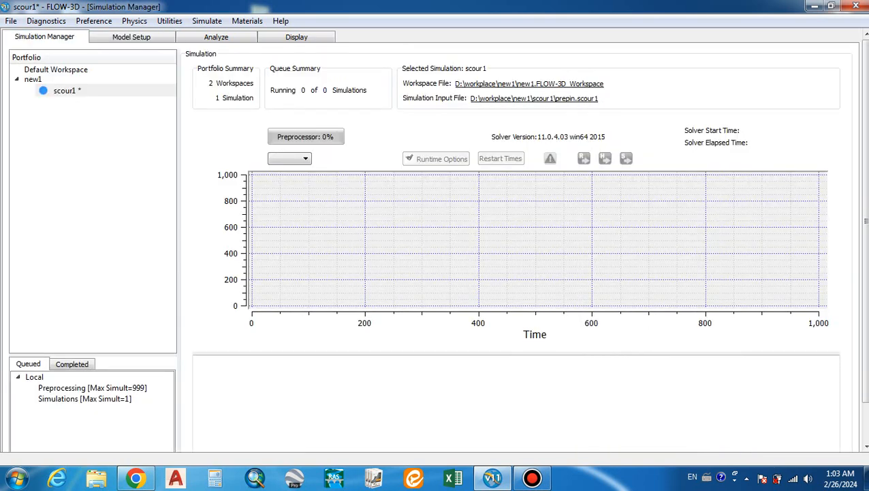
pyautogui.rightClick(79, 90)
pyautogui.moveTo(136, 129)
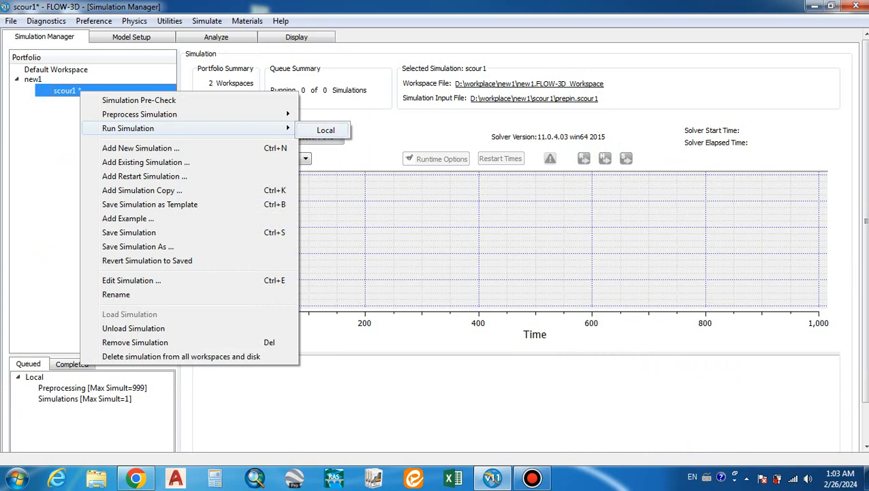
pyautogui.click(325, 131)
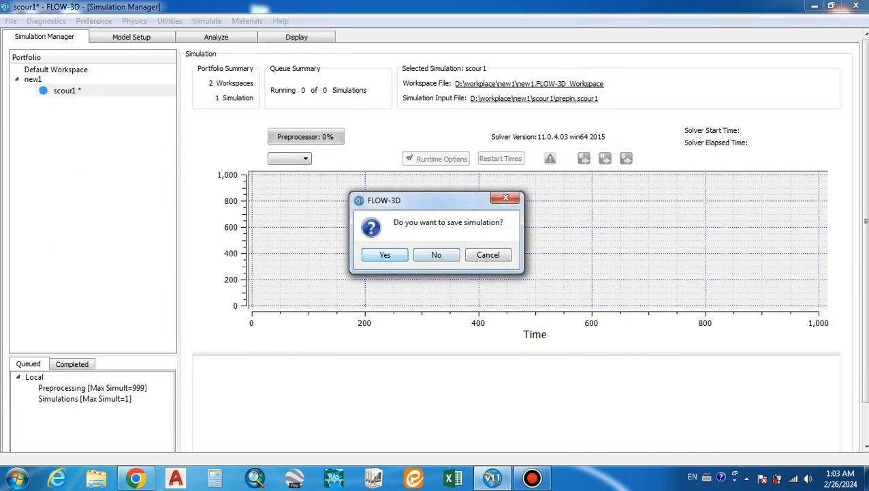
pyautogui.click(385, 254)
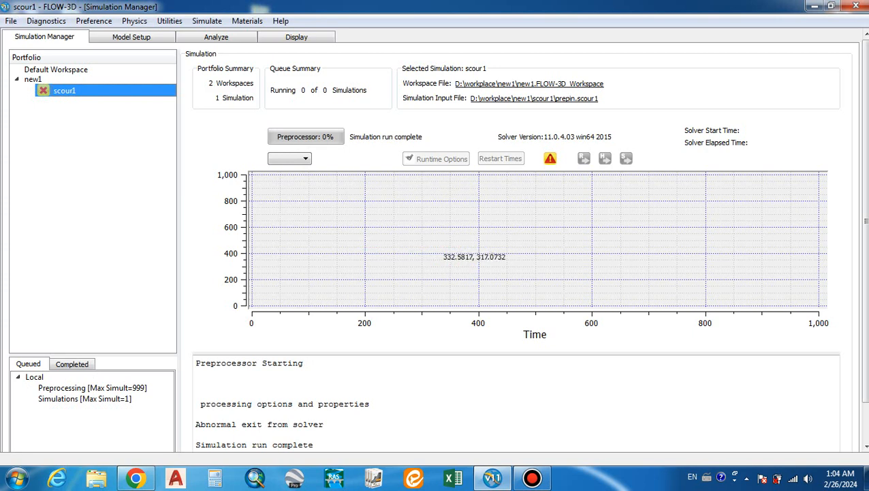
# Examine the preprocessor error and warning messages of the scour1 run and close them
pyautogui.click(550, 158)
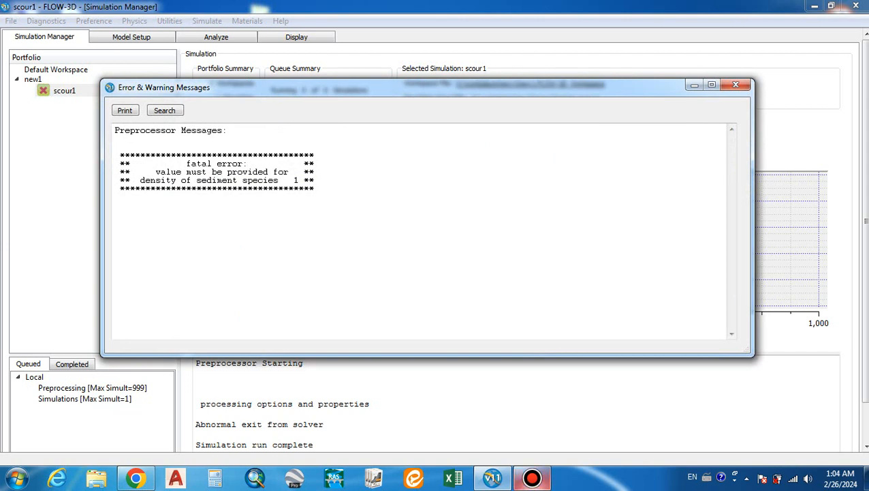
pyautogui.click(532, 478)
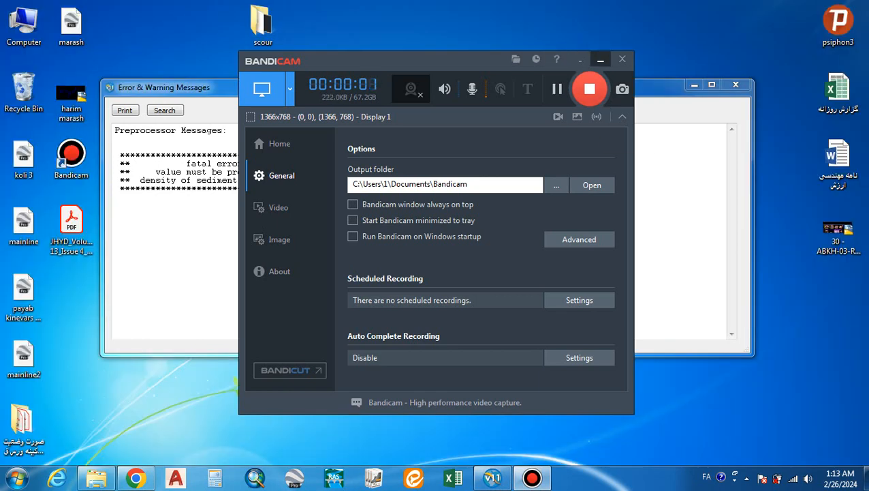
pyautogui.click(600, 60)
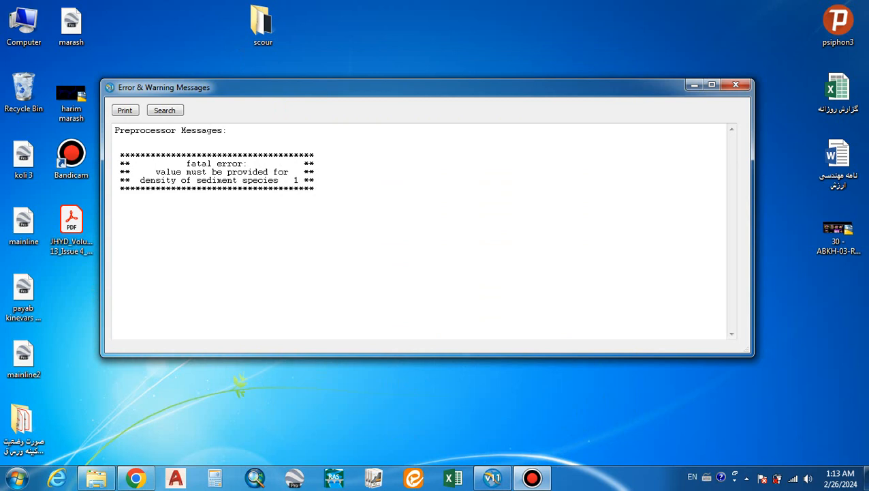
pyautogui.moveTo(477, 87); pyautogui.dragTo(464, 76)
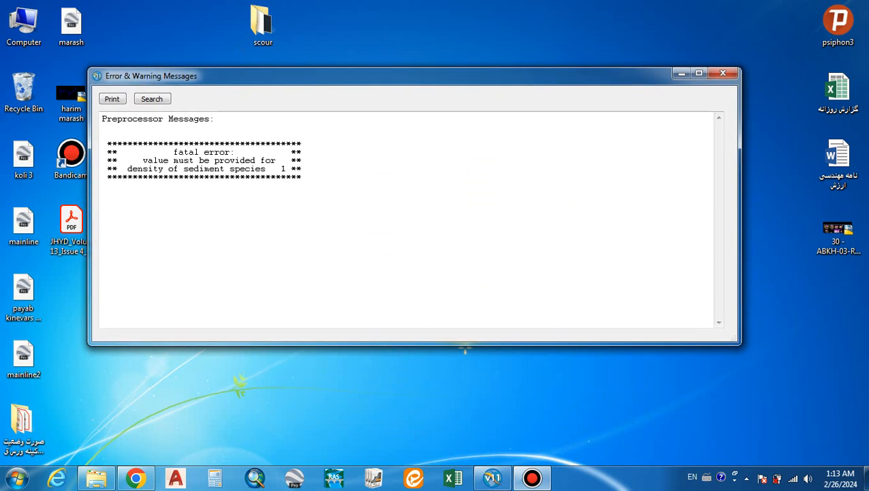
pyautogui.click(493, 478)
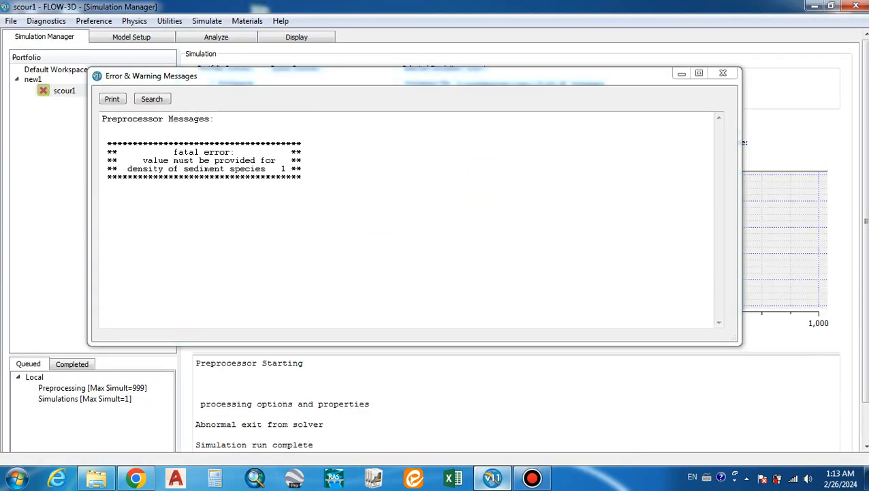
pyautogui.click(723, 73)
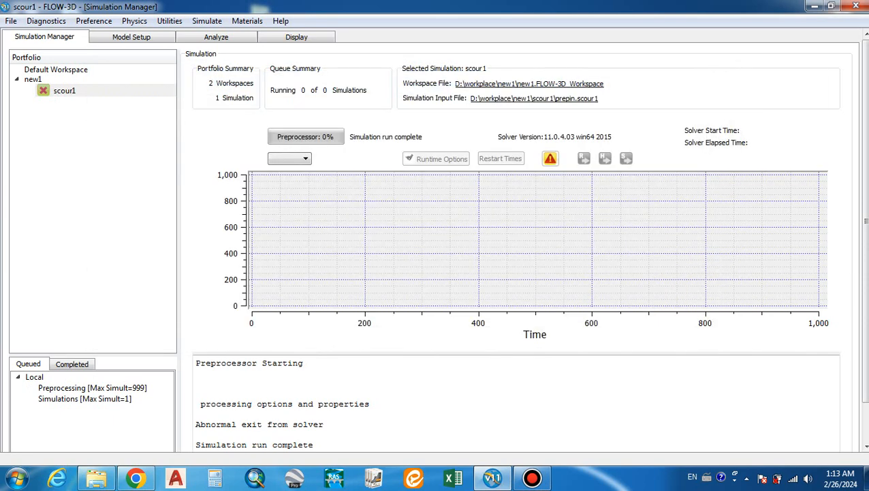
pyautogui.click(549, 159)
pyautogui.click(738, 87)
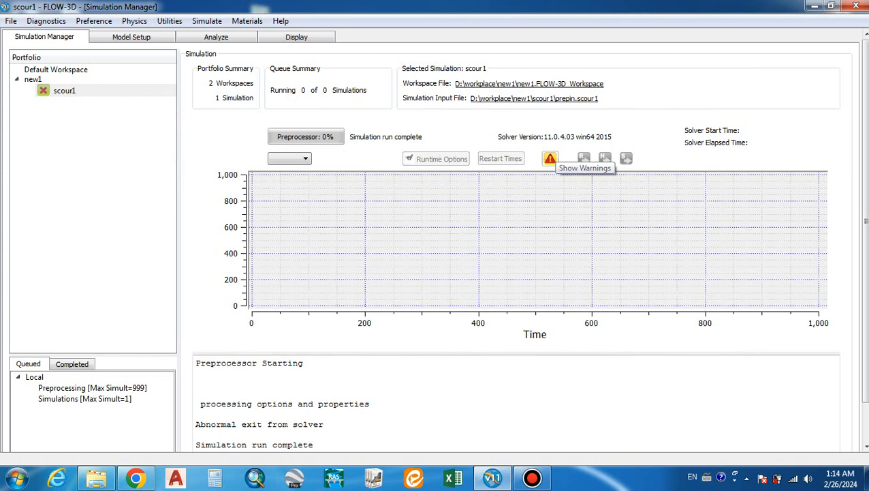
pyautogui.click(550, 158)
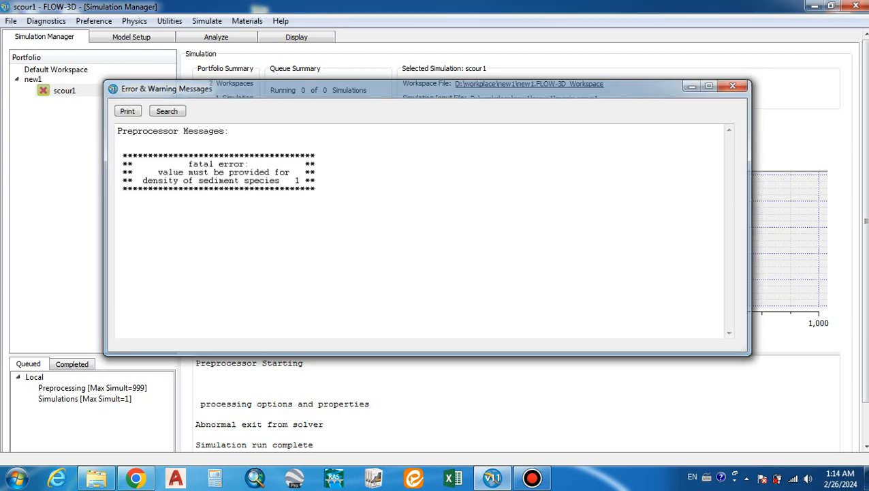
pyautogui.press('Escape')
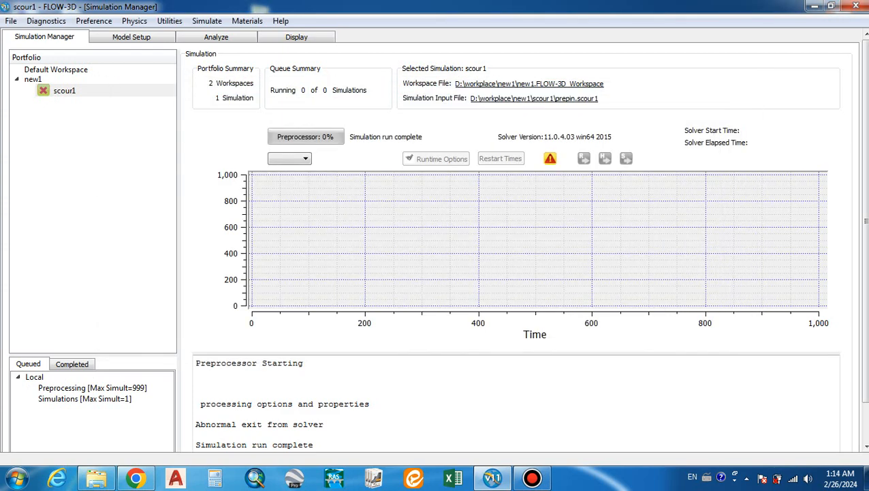
# Set the density of sediment species sand1 to 2650 in the sediment scour physics
pyautogui.click(131, 37)
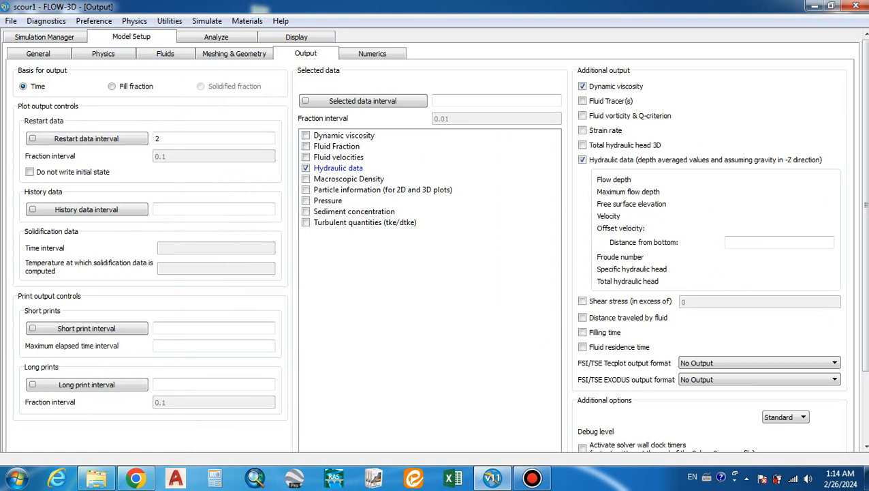
pyautogui.click(103, 54)
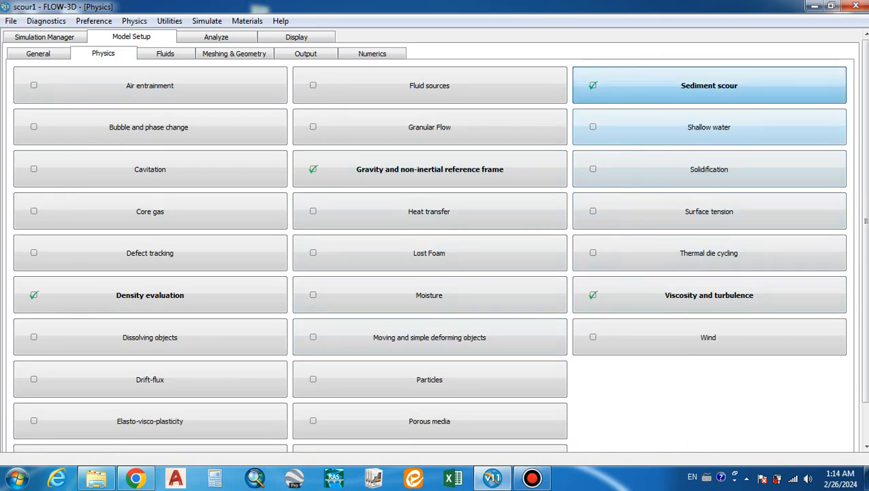
pyautogui.click(710, 85)
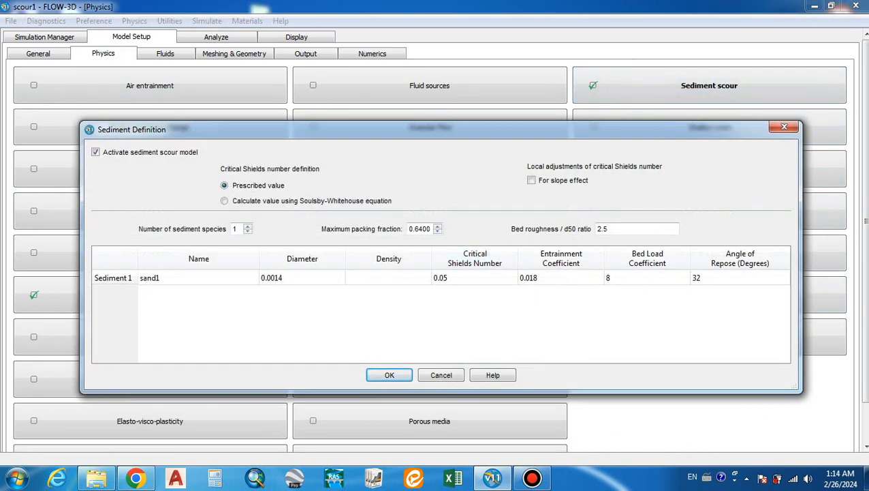
pyautogui.click(388, 278)
pyautogui.write('2650')
pyautogui.click(389, 374)
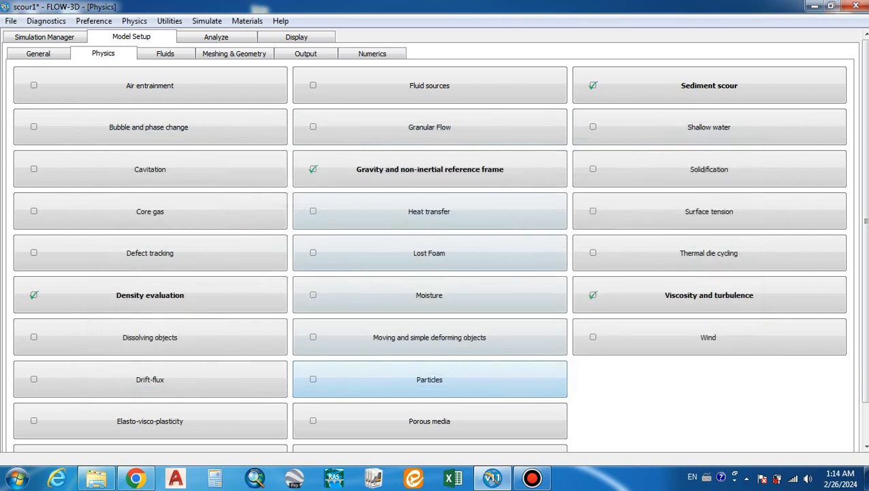
# Save the corrected sediment definition in scour1 and rerun the simulation locally
pyautogui.click(44, 36)
pyautogui.click(60, 91)
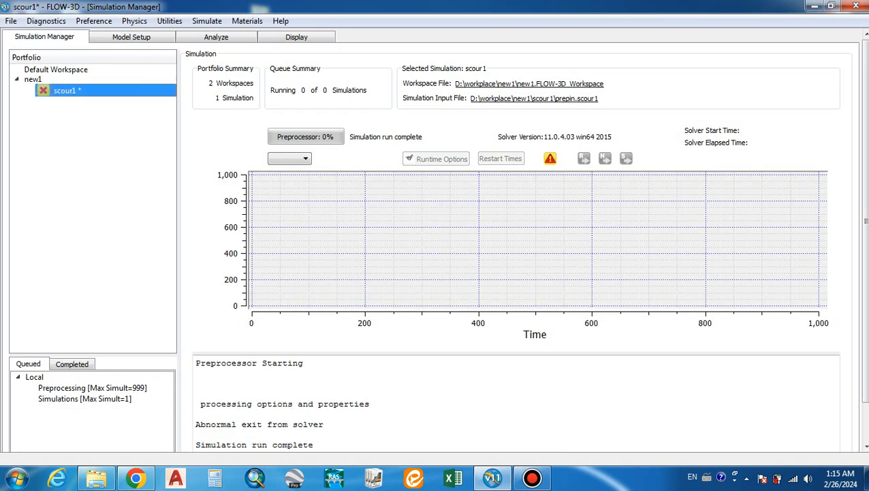
pyautogui.rightClick(65, 91)
pyautogui.moveTo(117, 125)
pyautogui.click(314, 127)
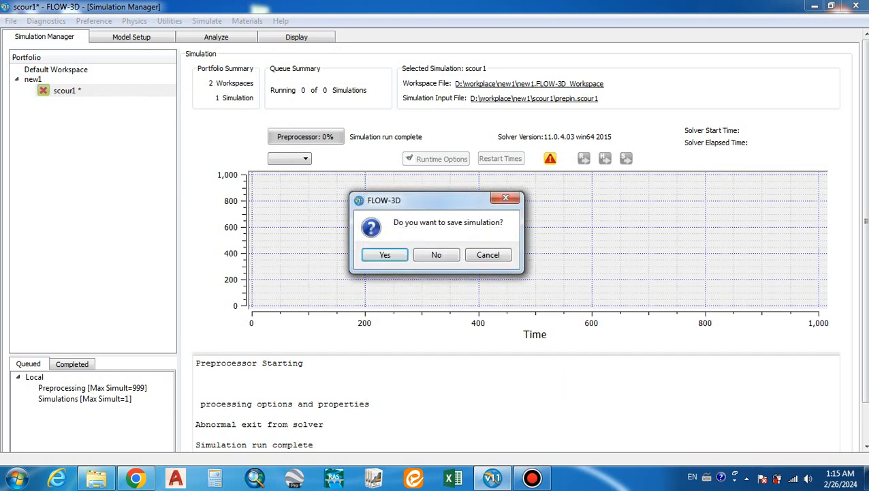
pyautogui.click(387, 255)
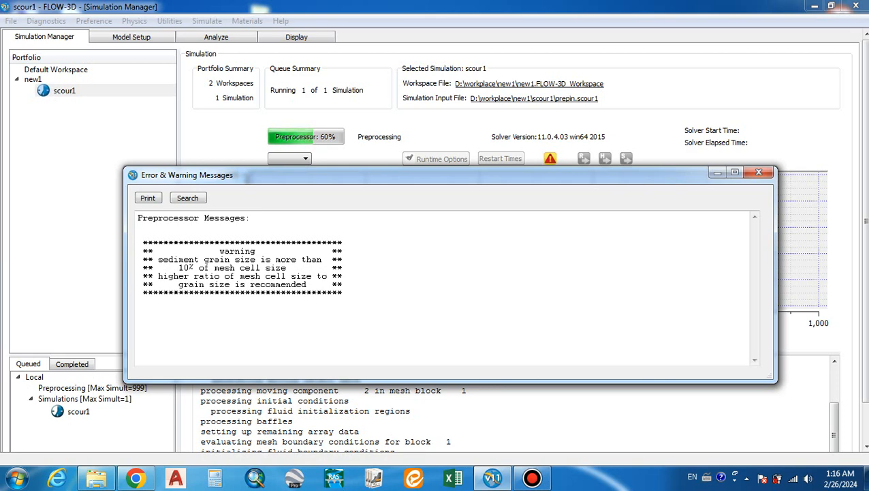
# Review the preprocessor warnings and the progress log of the running scour1 simulation
pyautogui.click(759, 172)
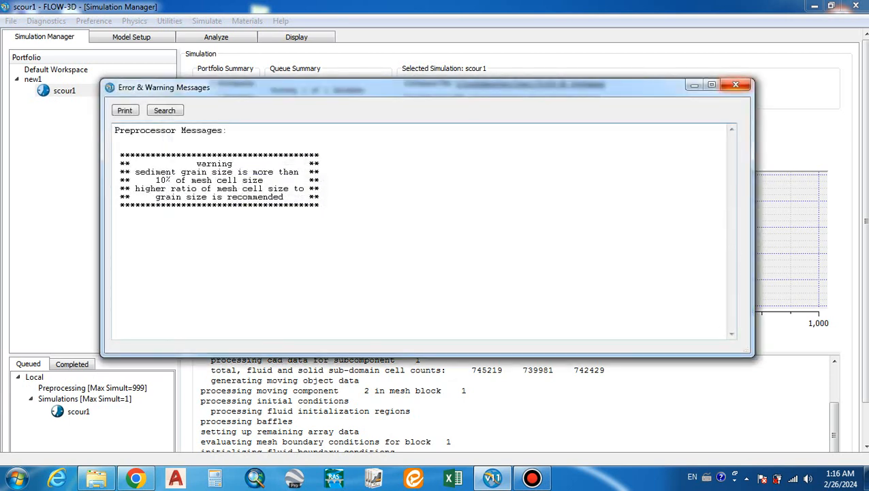
pyautogui.click(736, 85)
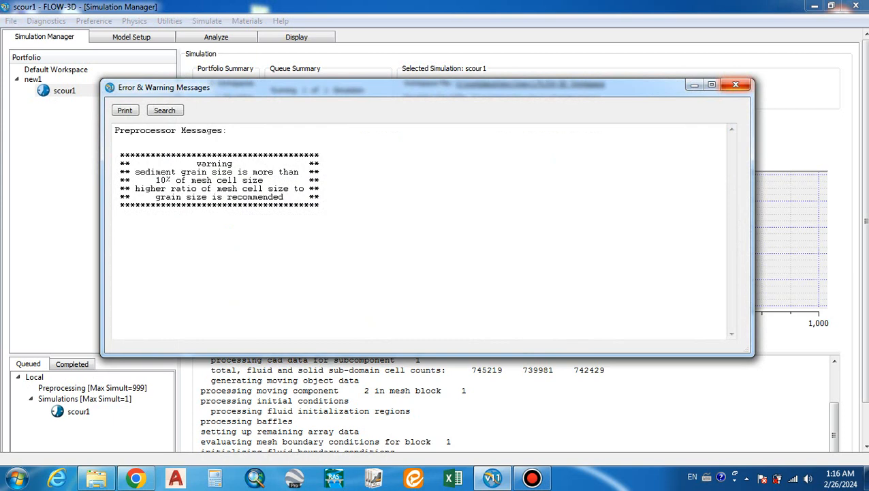
pyautogui.click(736, 84)
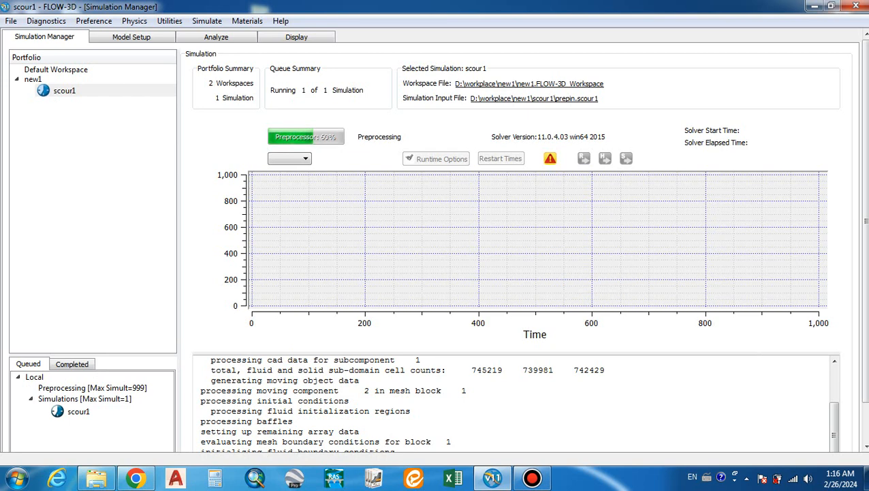
pyautogui.scroll(-2, 515, 402)
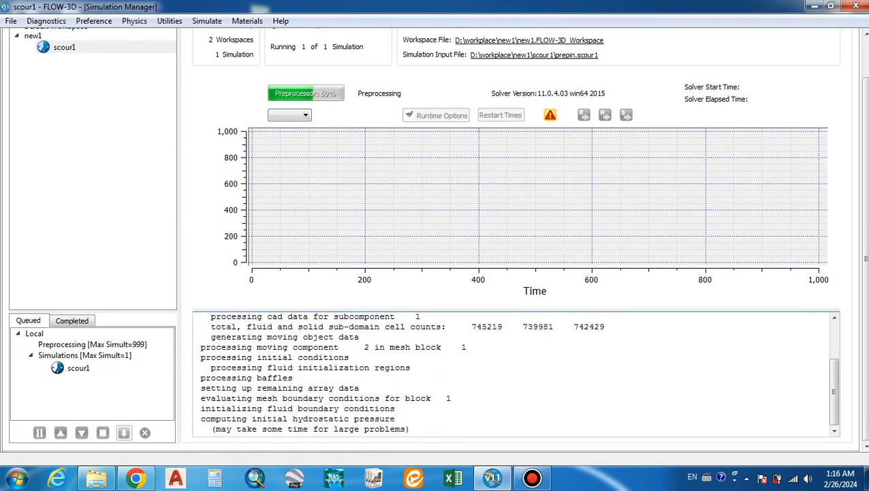
pyautogui.click(532, 479)
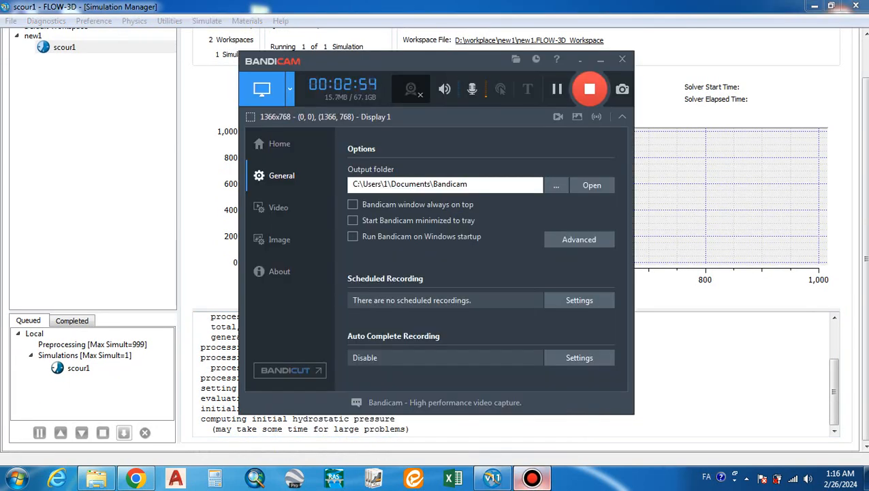
pyautogui.click(533, 478)
pyautogui.scroll(2, 618, 291)
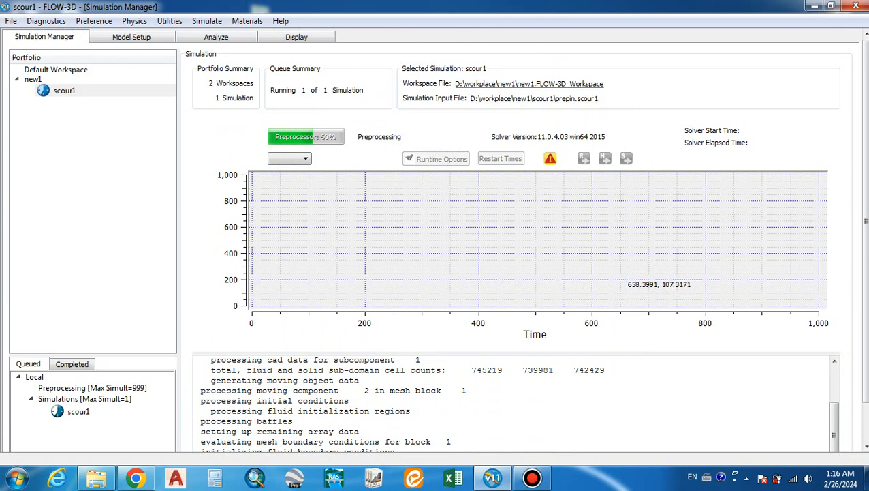
pyautogui.scroll(-2, 624, 291)
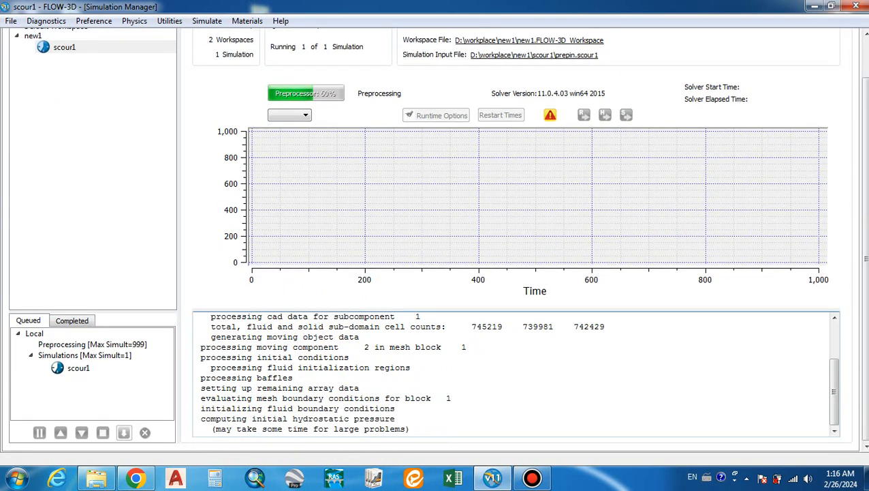
pyautogui.scroll(2, 434, 239)
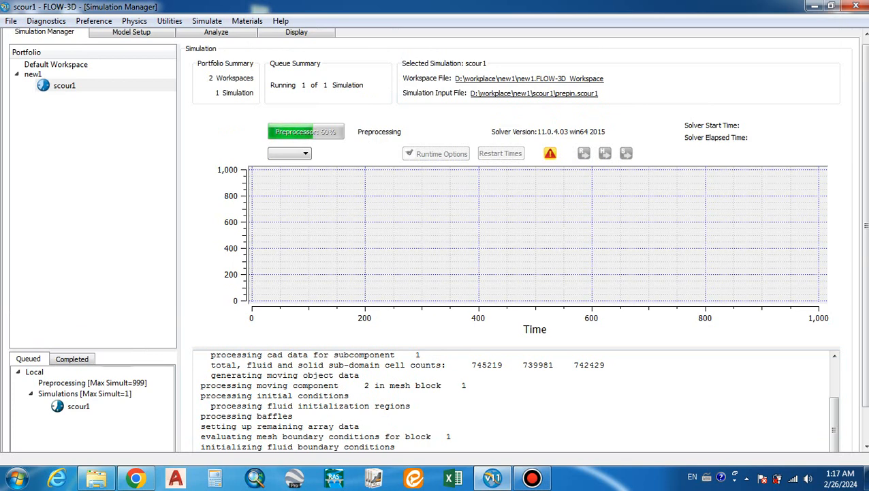
pyautogui.click(550, 153)
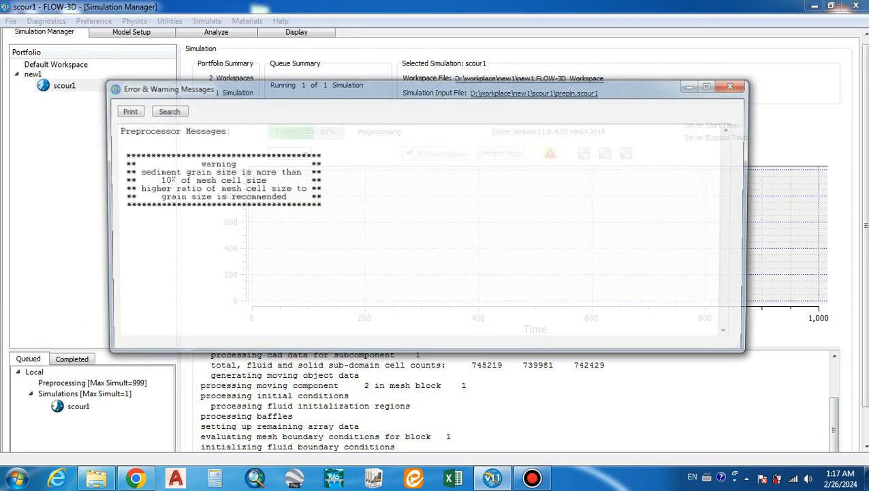
pyautogui.click(735, 84)
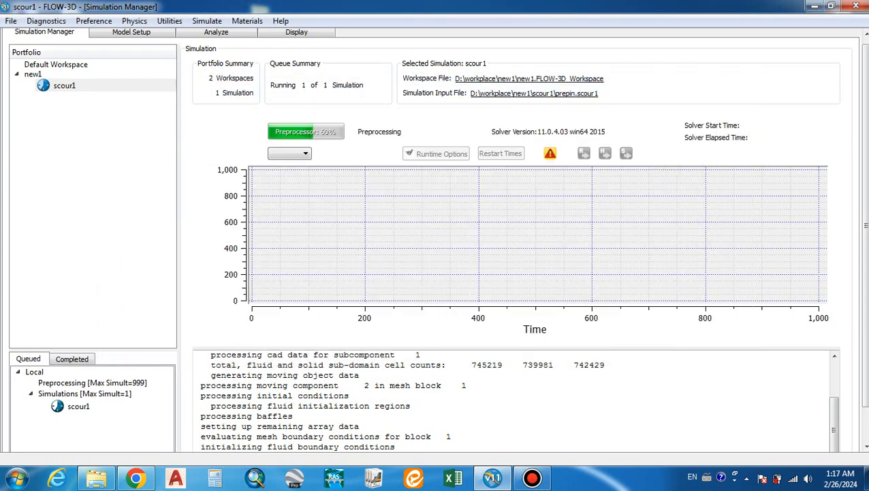
# Switch to the blank Word document and write "Based on your interval time that you have specified during model preparation, you can see the results"
pyautogui.click(532, 478)
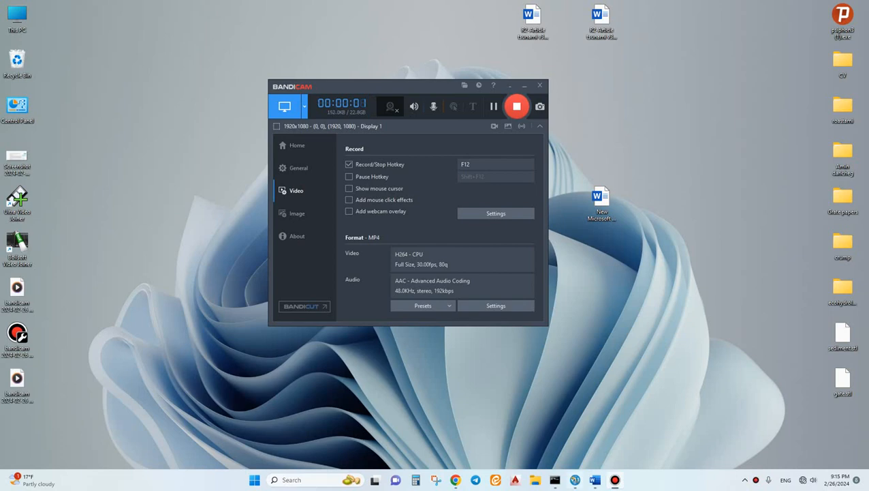
pyautogui.click(595, 480)
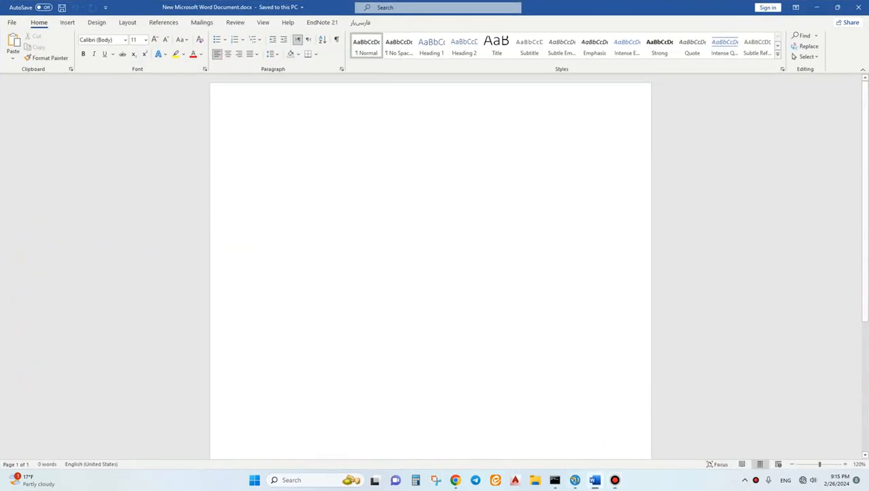
pyautogui.write('Based on ')
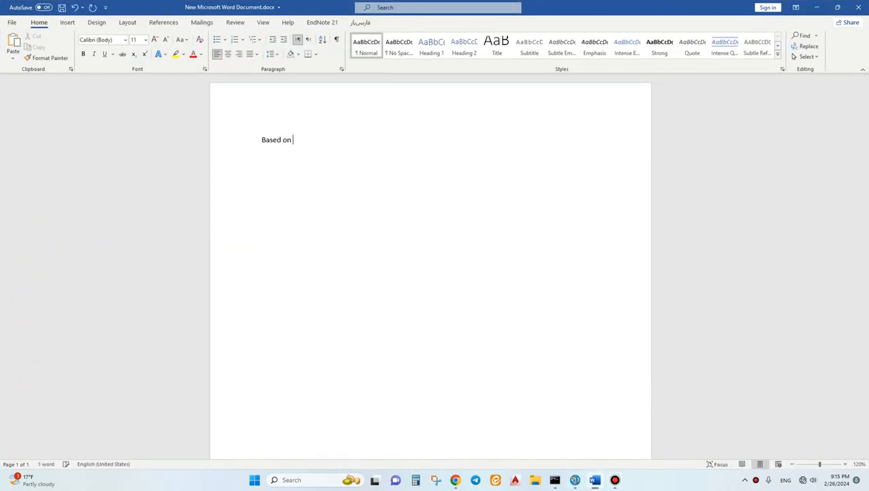
pyautogui.write('your interval tim')
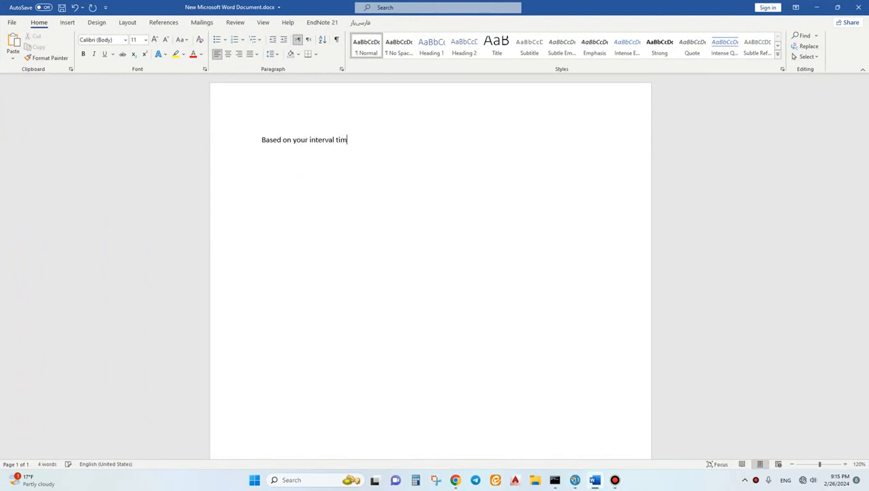
pyautogui.write('e that you have specified ')
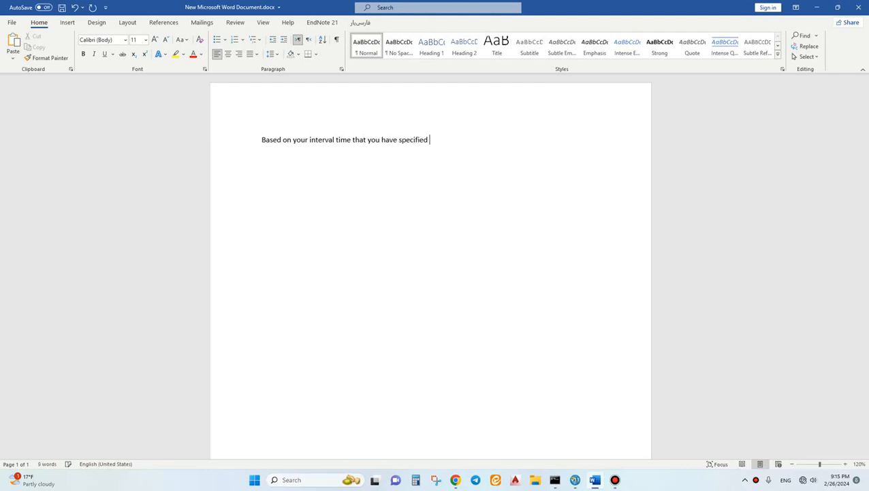
pyautogui.write('during')
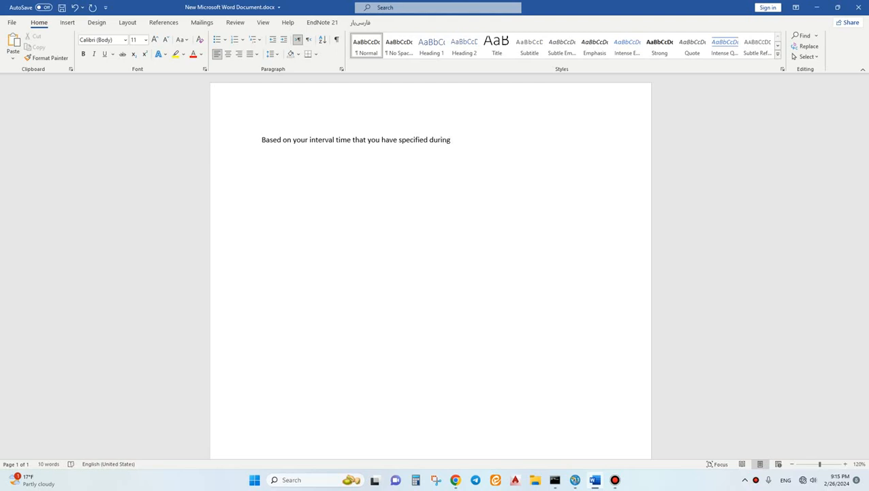
pyautogui.write(' mode')
pyautogui.write('l prepirati')
pyautogui.write('on, you')
pyautogui.write('r')
pyautogui.write('an s')
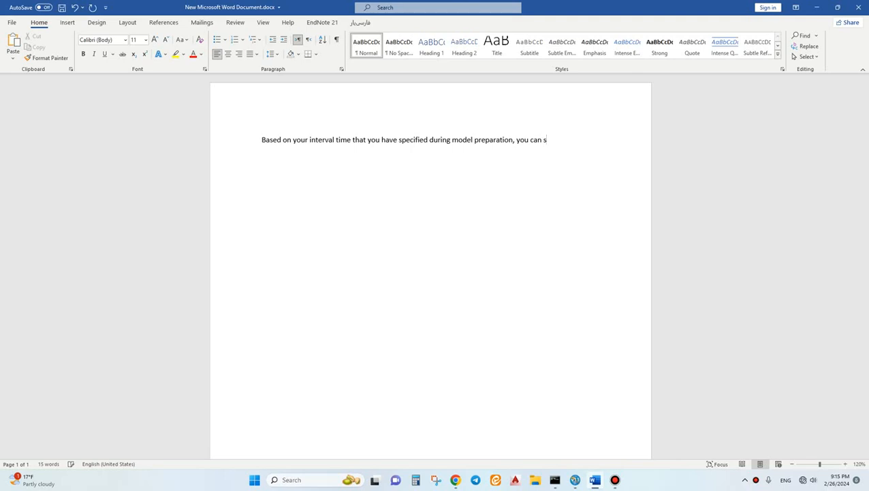
pyautogui.write('ee the results during e')
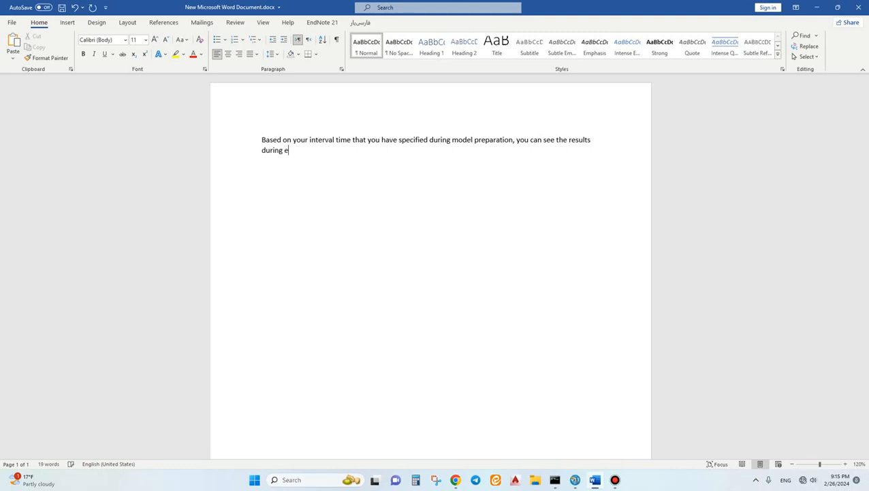
# Complete the sentence with "during each experiment and you don't need to wait for model finishing."
pyautogui.write('ach experiment and you d')
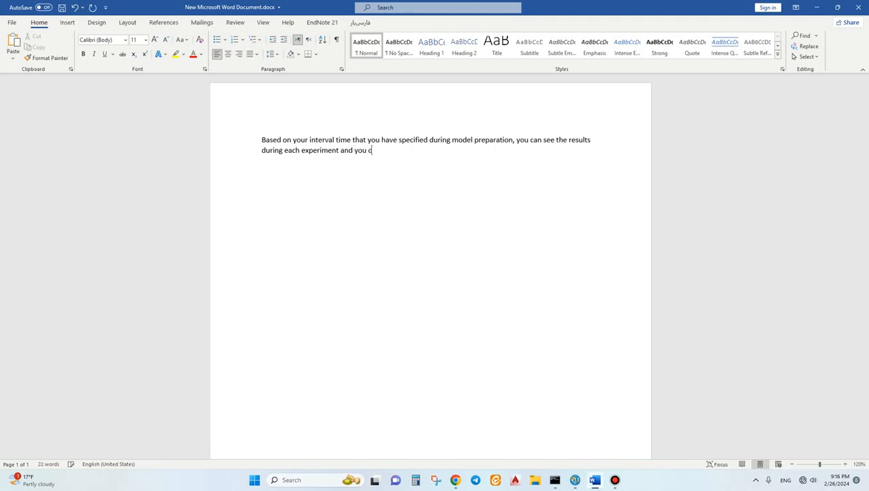
pyautogui.write('ont')
pyautogui.press('BackSpace')
pyautogui.write("'t need")
pyautogui.write(' to wa')
pyautogui.write('it for mi')
pyautogui.write('del f')
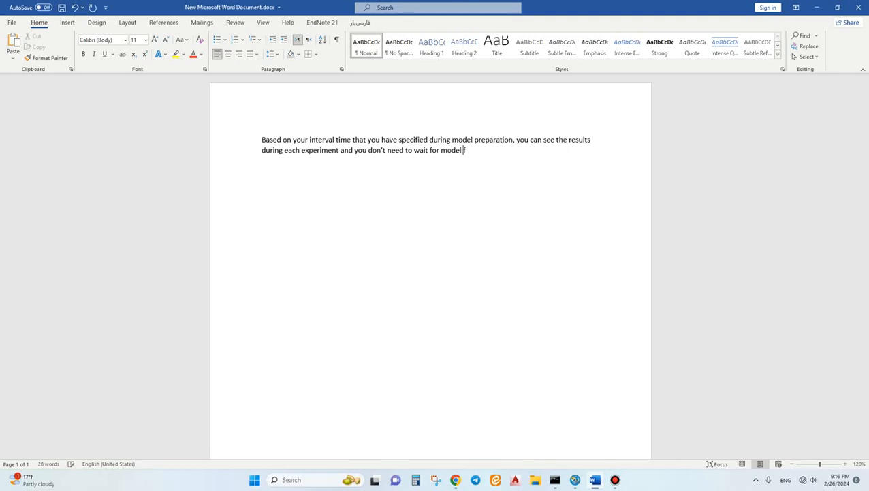
pyautogui.write('inishing.')
# Add a separate paragraph below the note reading "Follow to learn how to see results"
pyautogui.write('llow')
pyautogui.write(' to learn')
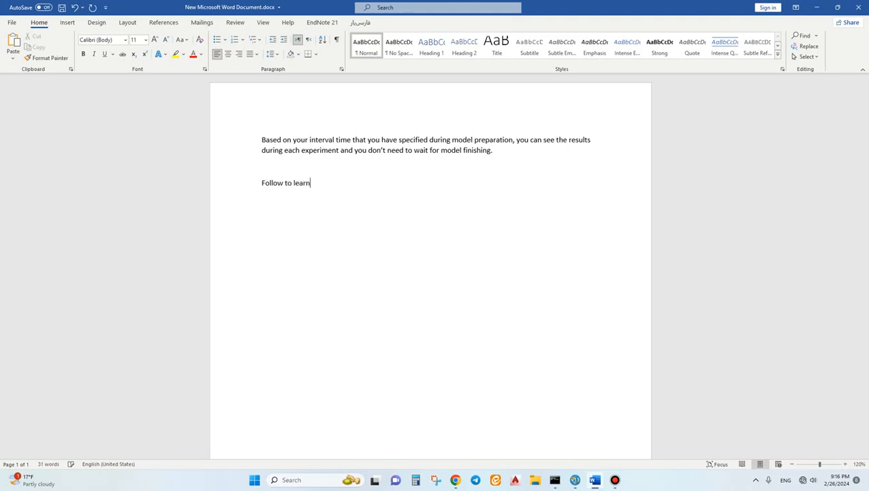
pyautogui.write(' how to see results')
# Switch to FLOW-3D and display the error and warning messages of the running scour1 simulation
pyautogui.click(576, 480)
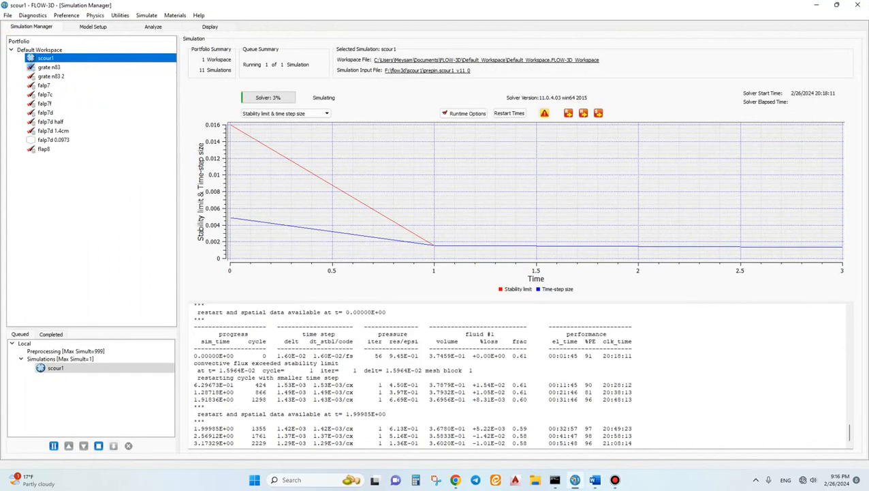
pyautogui.click(544, 113)
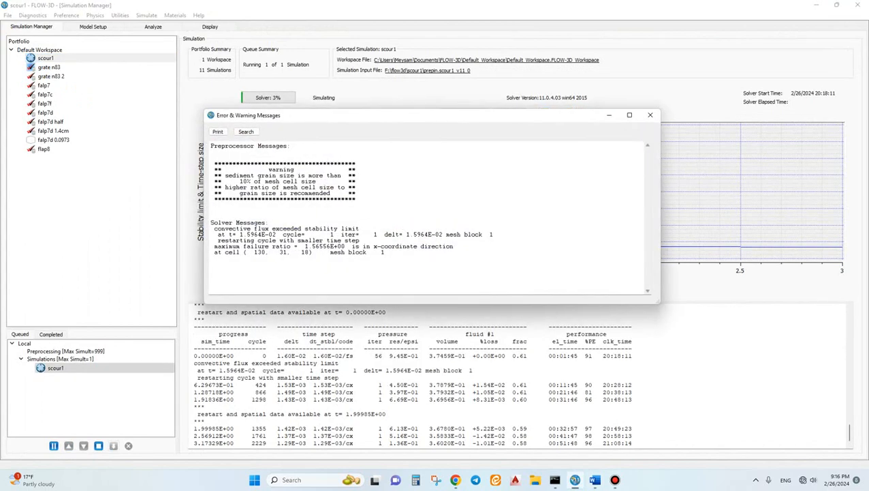
# Return to the Word document and write on a new line "We have two errors that they can not stop our sumulation,"
pyautogui.hotkey('alt', 'Tab')
pyautogui.press('Return')
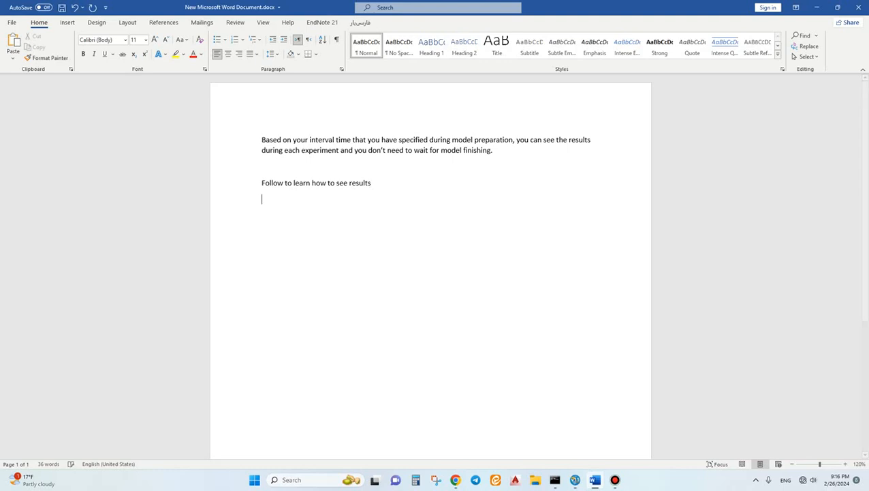
pyautogui.write('We have two errors that they c')
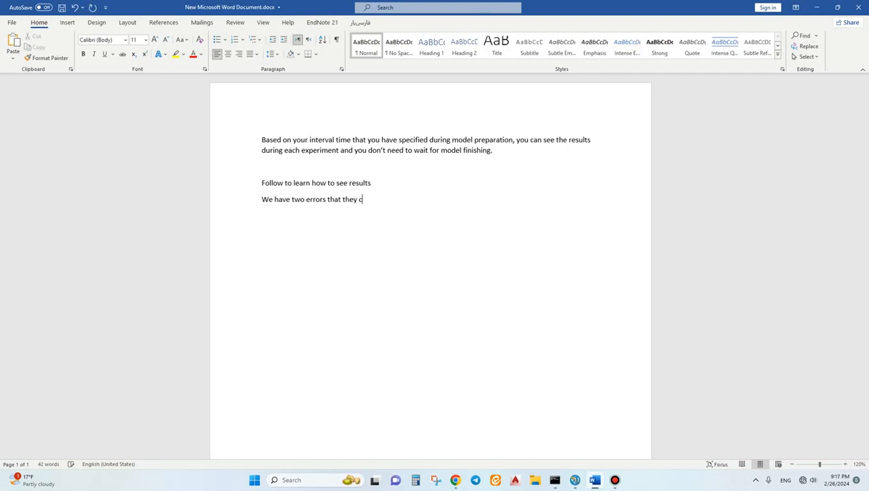
pyautogui.write('an not stop our sumulation, ')
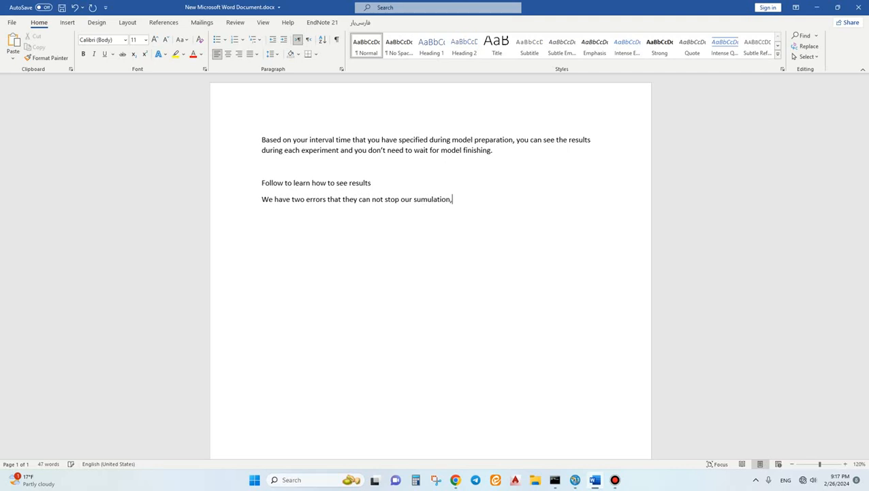
# Finish the line about the errors with "one of them Is important and it says that cell size should be smaller."
pyautogui.write('one of them')
pyautogui.write(' s')
pyautogui.press('BackSpace')
pyautogui.press('BackSpace')
pyautogui.press('BackSpace')
pyautogui.write('impor')
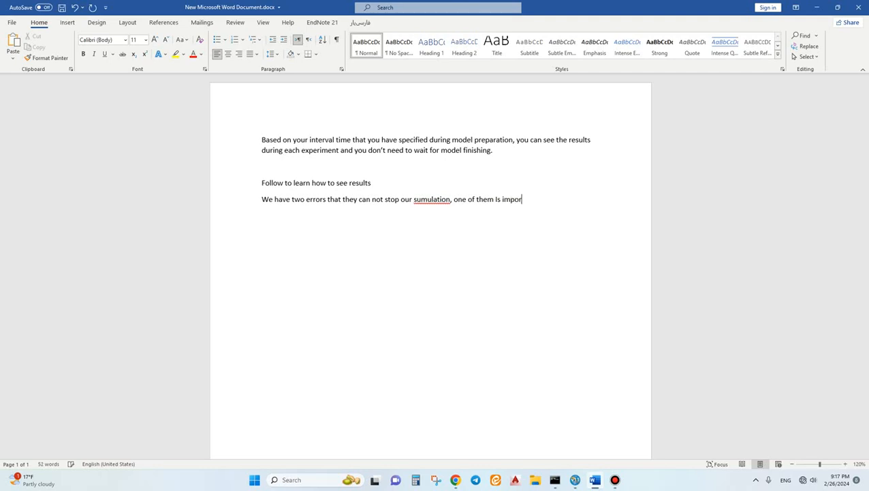
pyautogui.write('tant and it says that cell')
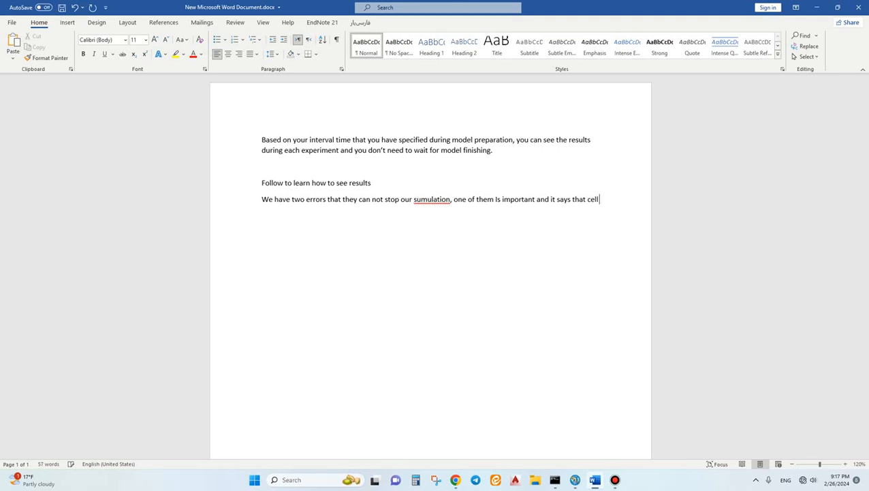
pyautogui.write(' size should be smaller.')
# Switch back to FLOW-3D, examine the warning about sediment grain size versus mesh cell size, and close the messages
pyautogui.hotkey('alt', 'Tab')
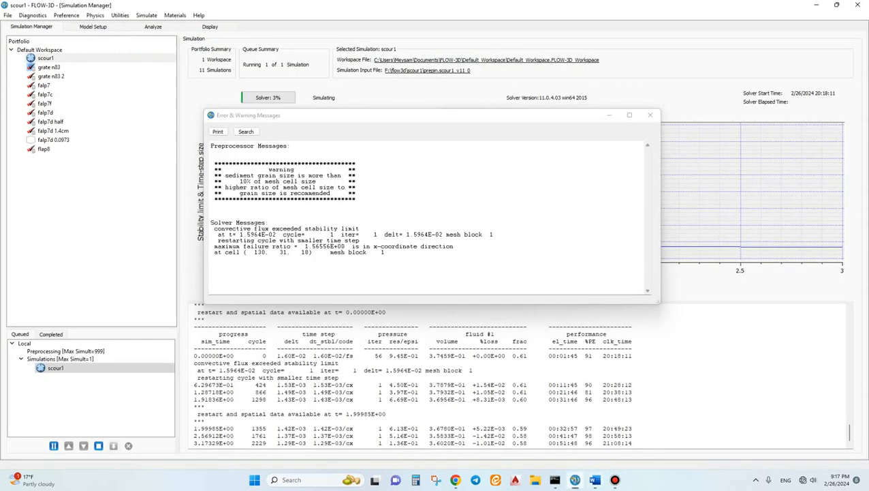
pyautogui.moveTo(244, 181); pyautogui.dragTo(330, 194)
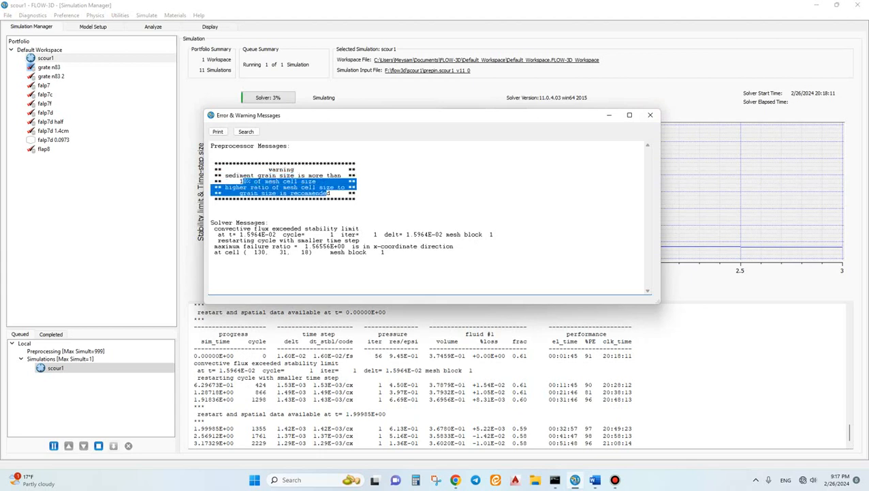
pyautogui.press('Escape')
# Try to load the custom results file flsgrf.scour1 of the scour1 simulation for analysis
pyautogui.click(46, 58)
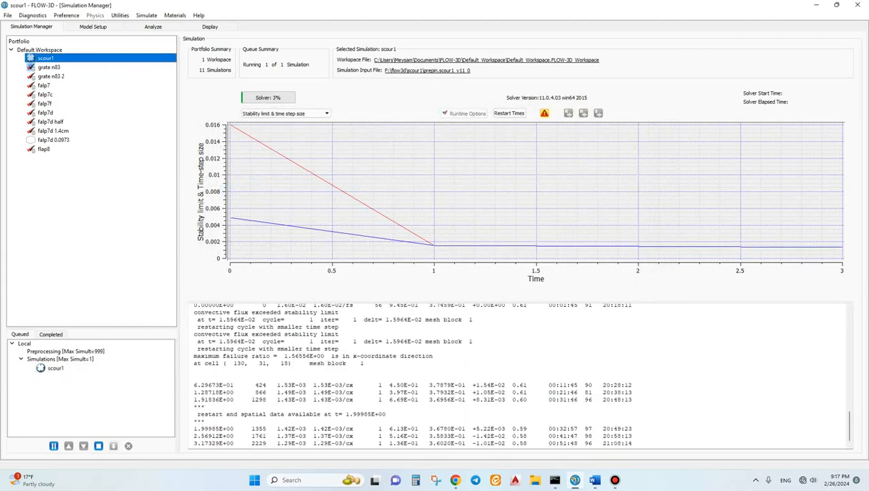
pyautogui.click(153, 27)
pyautogui.click(486, 251)
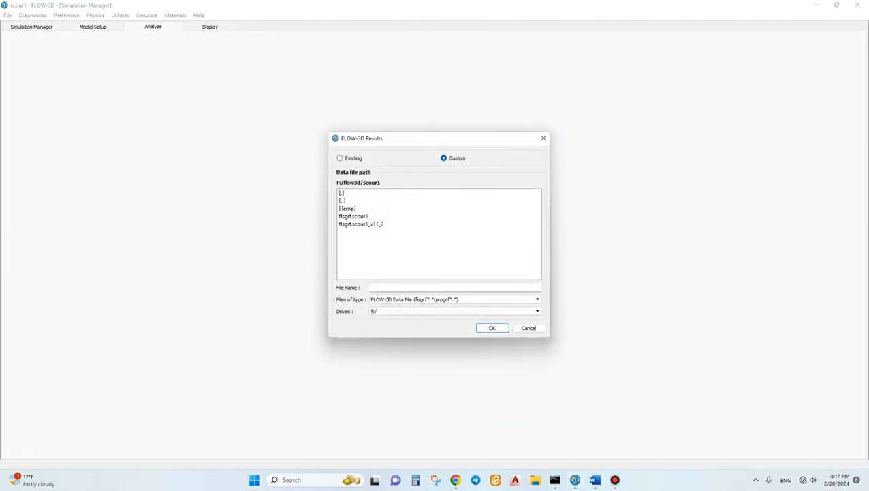
pyautogui.click(361, 216)
pyautogui.press('Return')
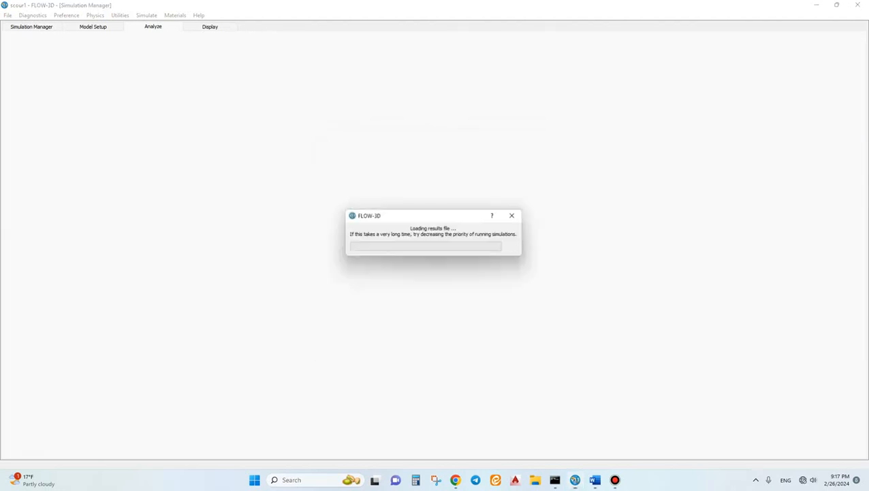
# Try to load the custom results file flsgrf.grate_n83 of the grate n83 simulation for analysis
pyautogui.click(31, 27)
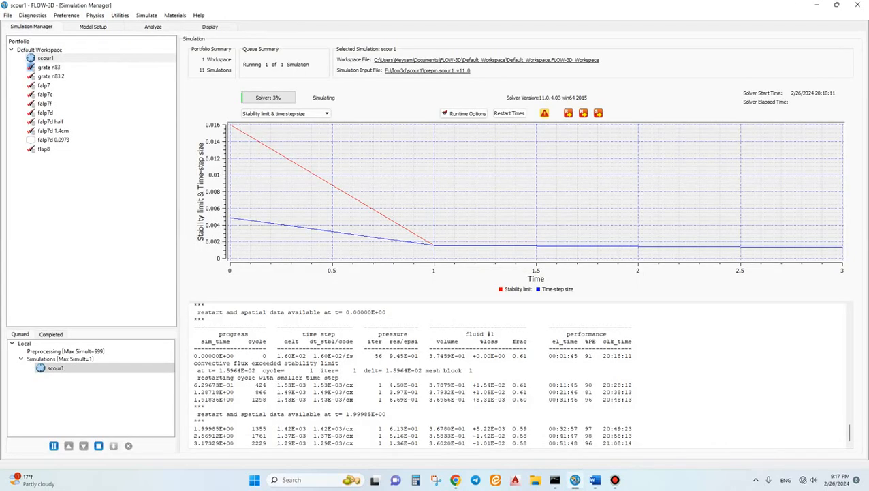
pyautogui.click(49, 67)
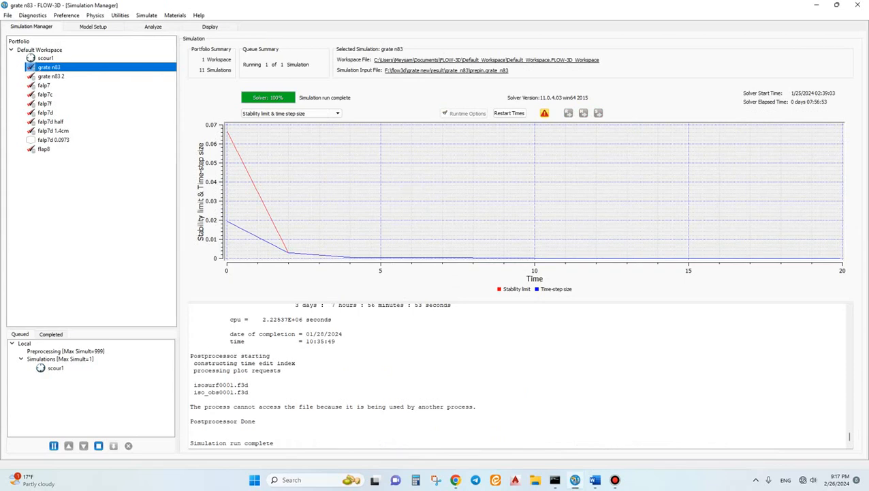
pyautogui.click(152, 27)
pyautogui.click(486, 250)
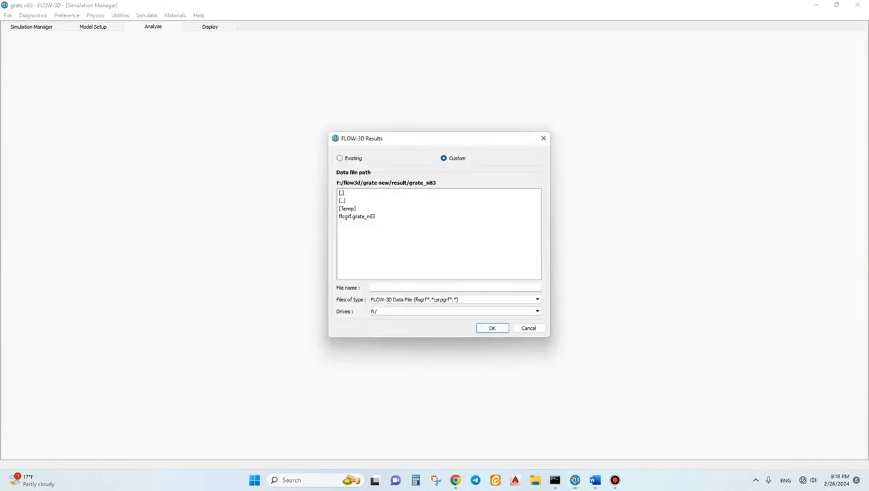
pyautogui.doubleClick(358, 216)
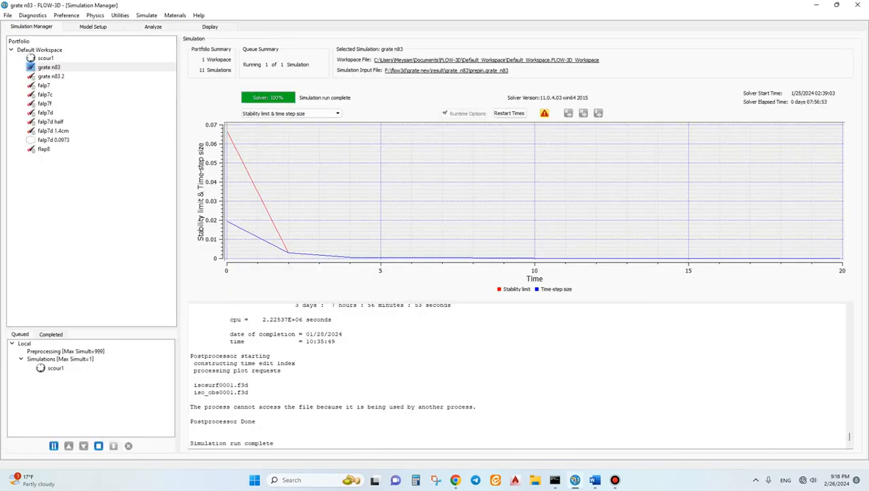
# Select the scour1 simulation again and load its custom results file flsgrf.scour1_v11_0 for analysis
pyautogui.click(45, 58)
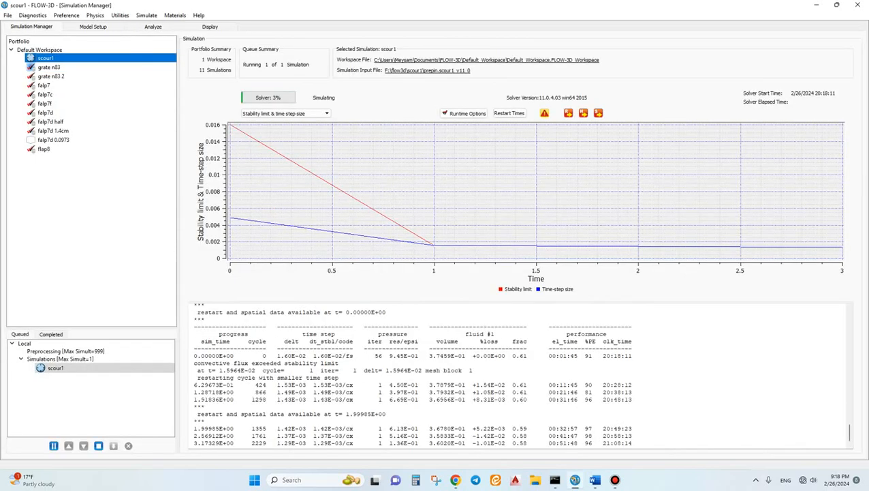
pyautogui.click(153, 26)
pyautogui.click(485, 250)
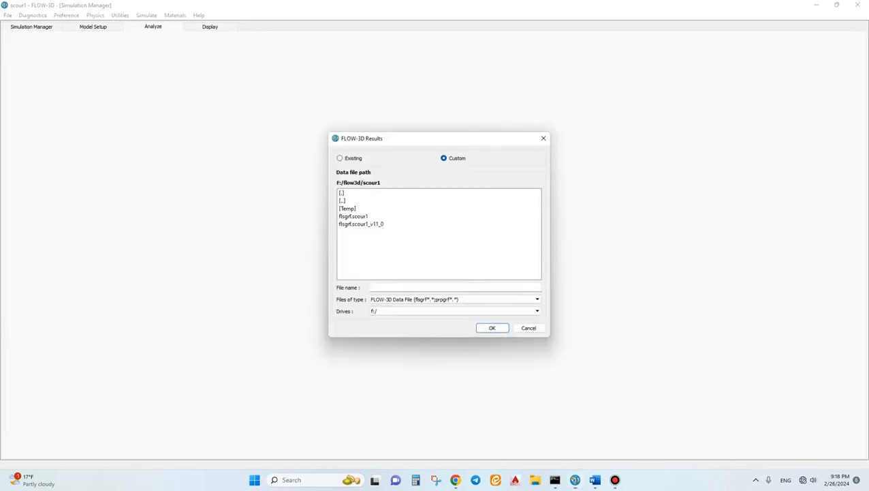
pyautogui.doubleClick(362, 224)
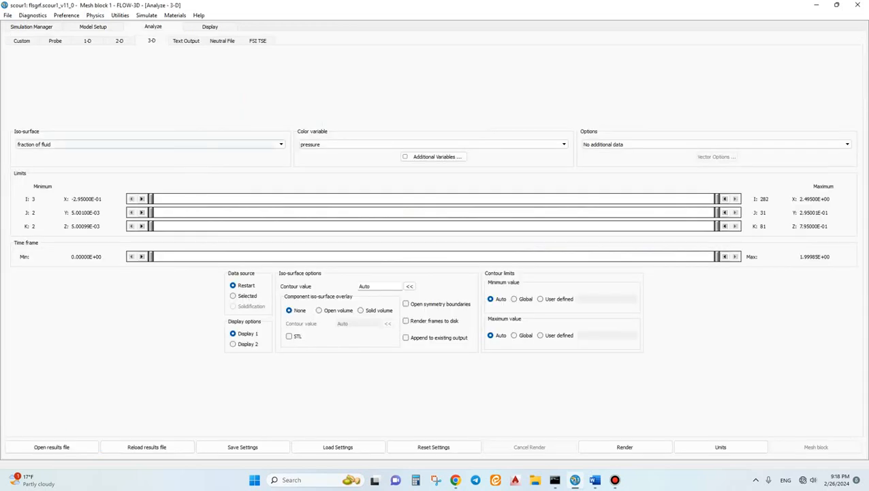
# Keep fraction of fluid as the 3-D iso-surface and set the color variable to packed sediment elevation net change
pyautogui.click(150, 144)
pyautogui.click(150, 144)
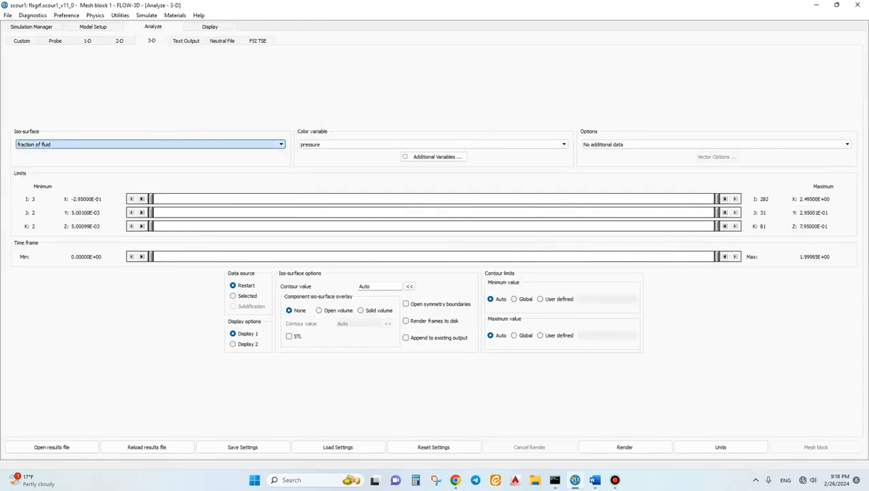
pyautogui.click(354, 145)
pyautogui.scroll(-3, 354, 163)
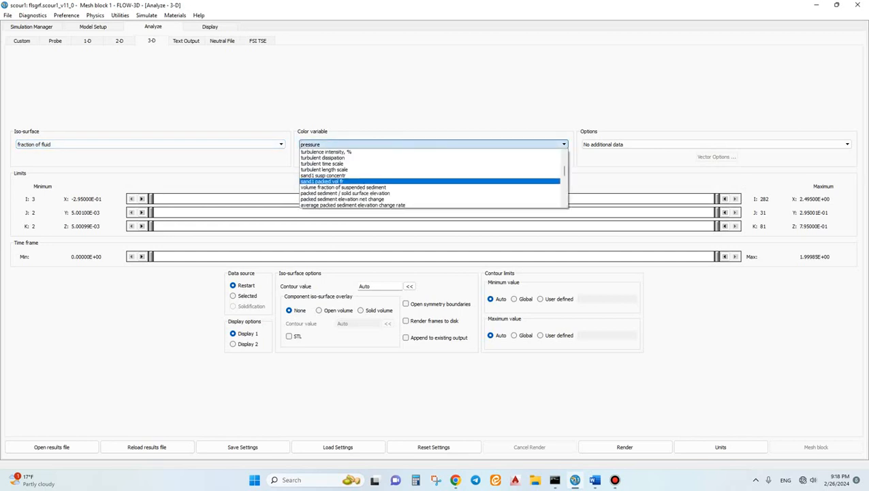
pyautogui.click(342, 199)
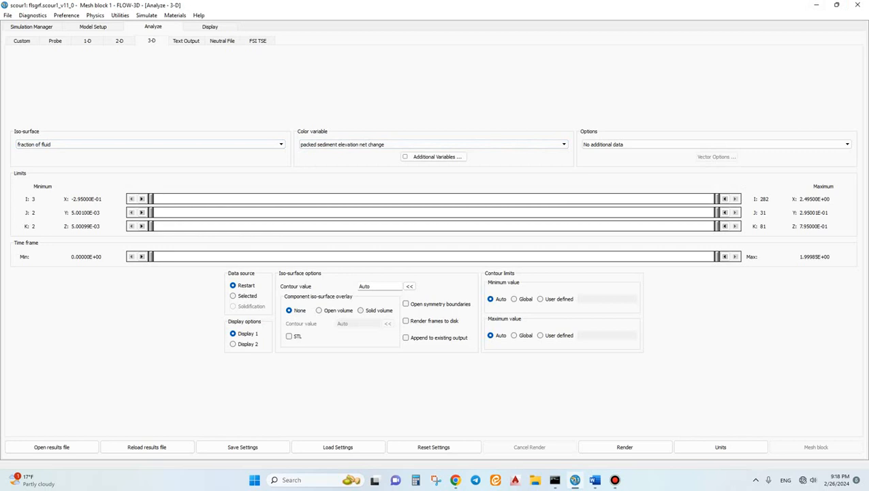
# Set the component iso-surface overlay to solid volume and accept SI and Celsius as the plotting units
pyautogui.click(361, 310)
pyautogui.click(720, 447)
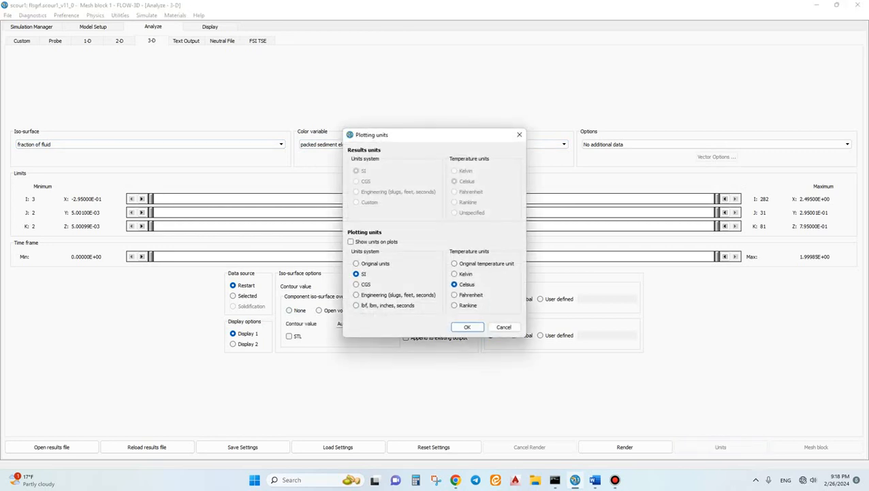
pyautogui.click(467, 326)
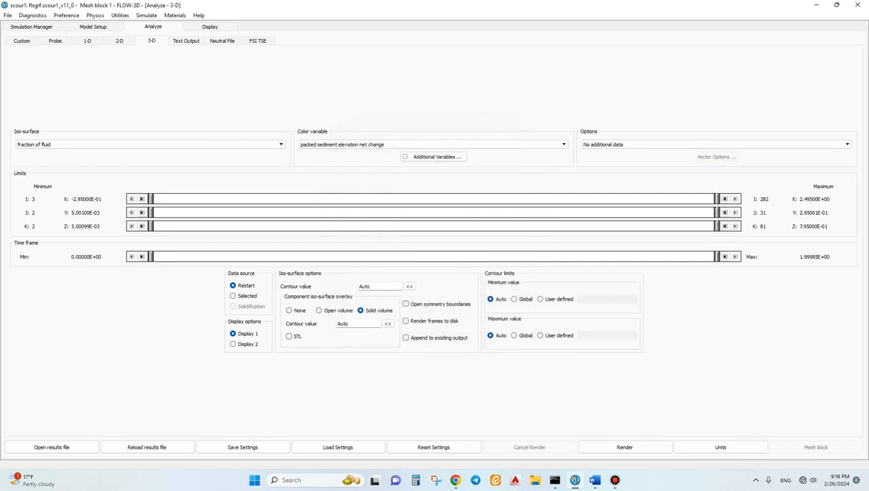
# Render the packed sediment elevation net change in 3-D and display the 1.9998512268e+00 time frame
pyautogui.click(625, 446)
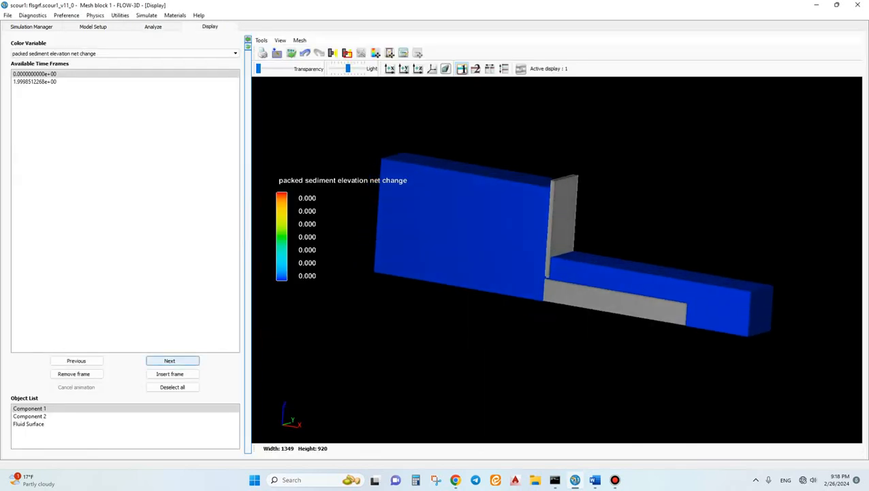
pyautogui.click(169, 360)
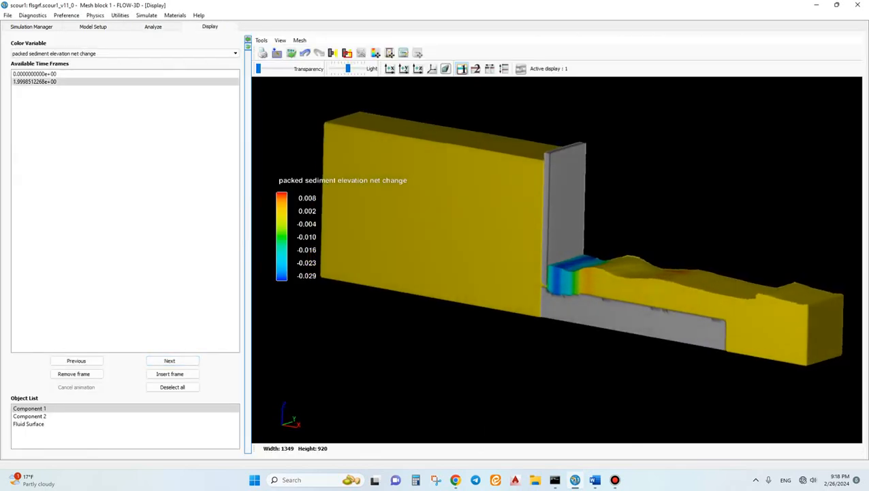
pyautogui.moveTo(545, 259); pyautogui.dragTo(569, 245)
pyautogui.moveTo(569, 245); pyautogui.dragTo(525, 216, button='right')
# Switch to the Word document and add the paragraph "You see 3d results. It shows that we have 0.029 m scour immediately after the gate."
pyautogui.moveTo(595, 480)
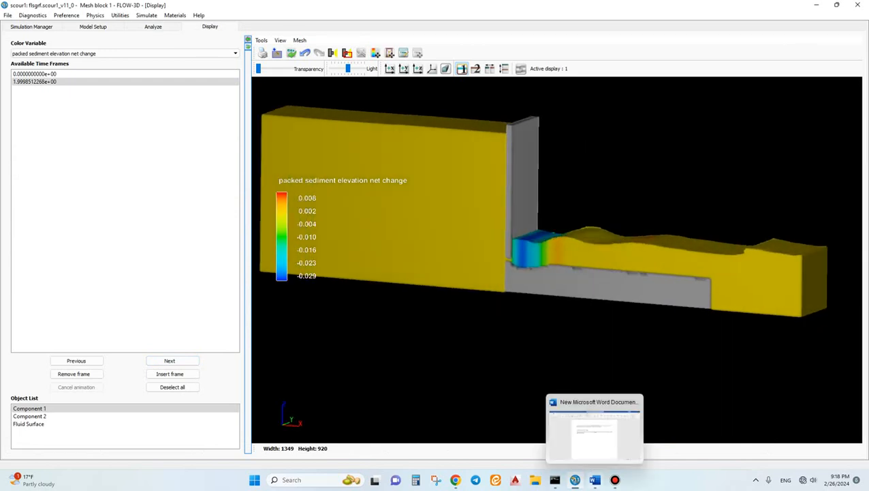
pyautogui.click(594, 430)
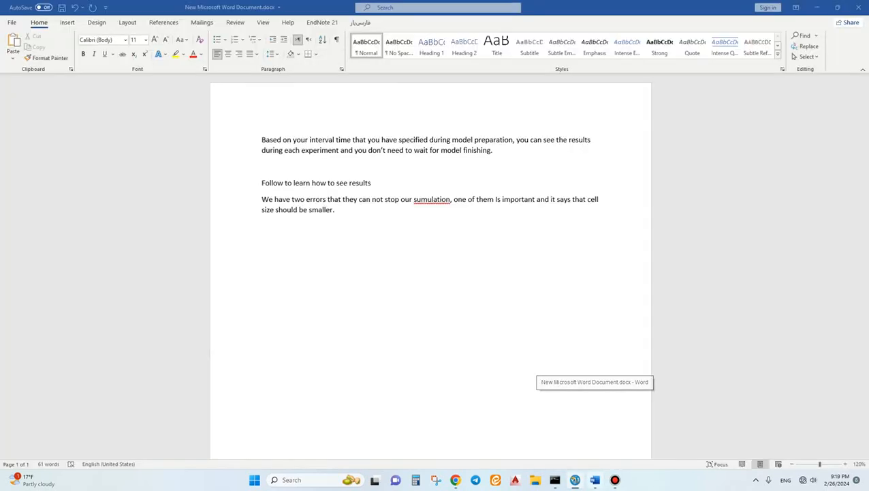
pyautogui.press('Return')
pyautogui.write('you')
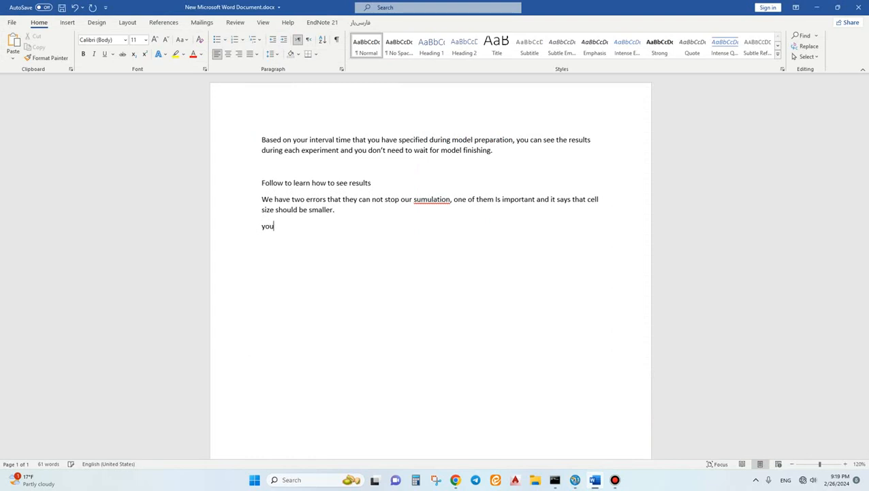
pyautogui.write(' see 3d results. it shows')
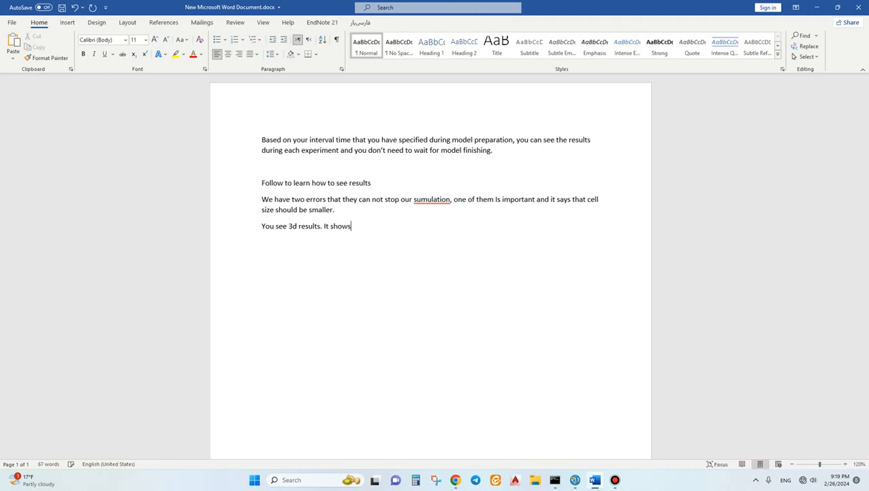
pyautogui.write(' that we have 0.029 m scou')
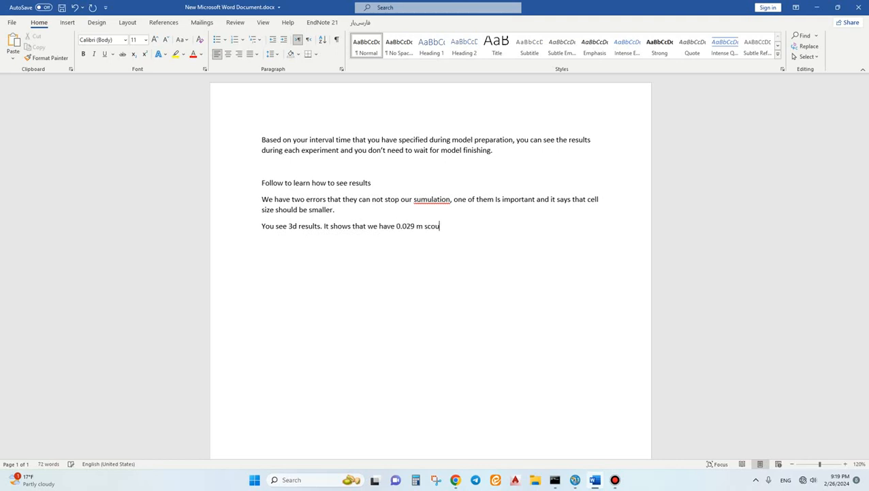
pyautogui.write('r immediately after the gate.')
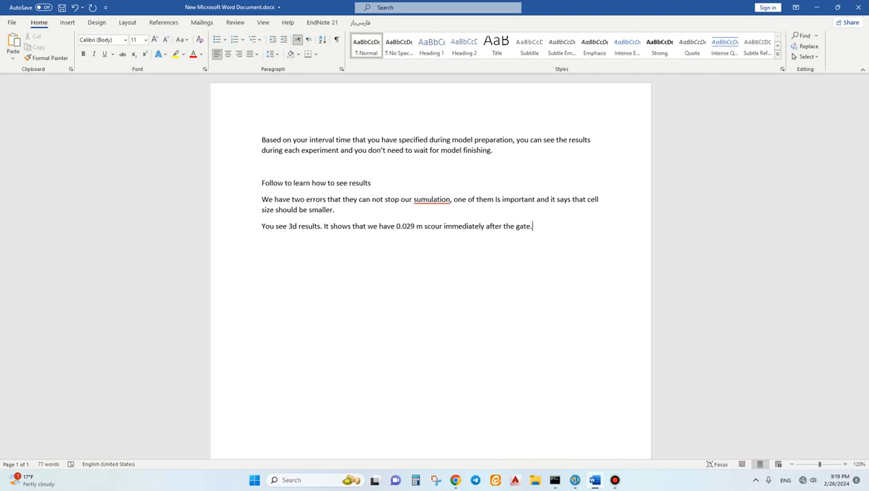
pyautogui.click(616, 480)
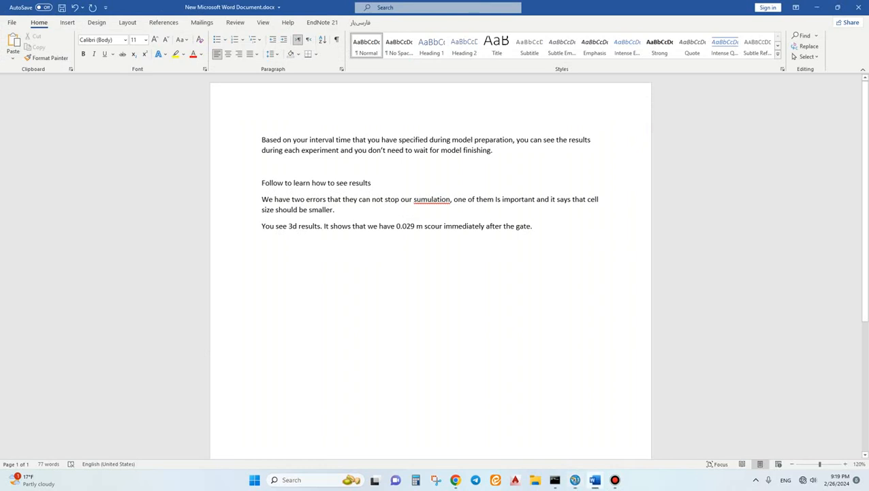
# Leave an empty paragraph and add the note "You can extract scour results to an excel file."
pyautogui.press('Return')
pyautogui.press('Return')
pyautogui.write('yo')
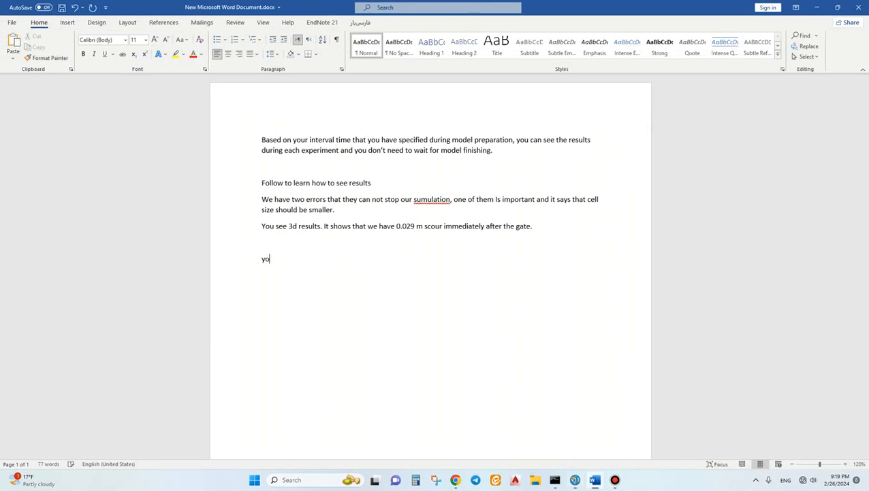
pyautogui.write('u can extract scour results to an exc')
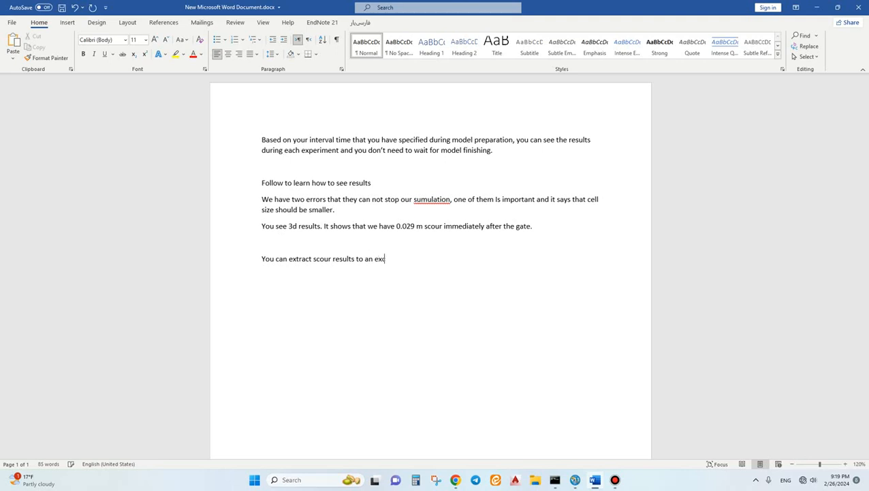
pyautogui.write('el file.')
# Switch back to FLOW-3D and open the analysis settings of the scour1 results
pyautogui.hotkey('alt', 'Tab')
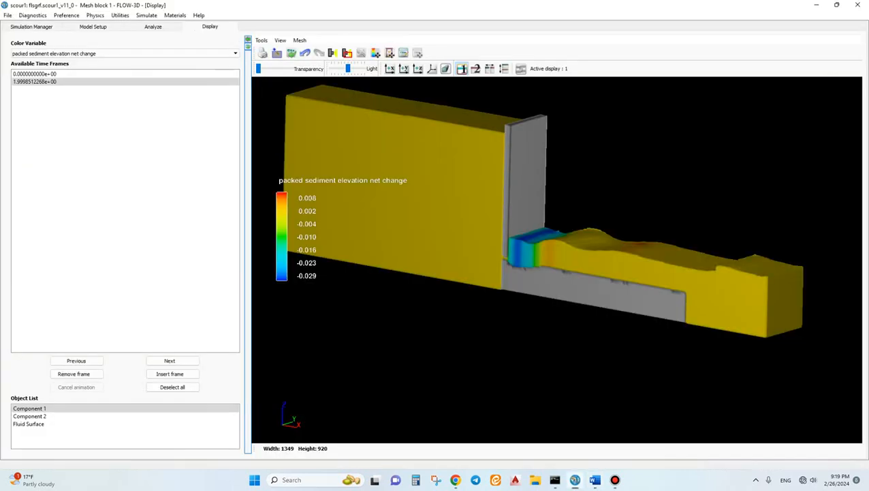
pyautogui.click(153, 27)
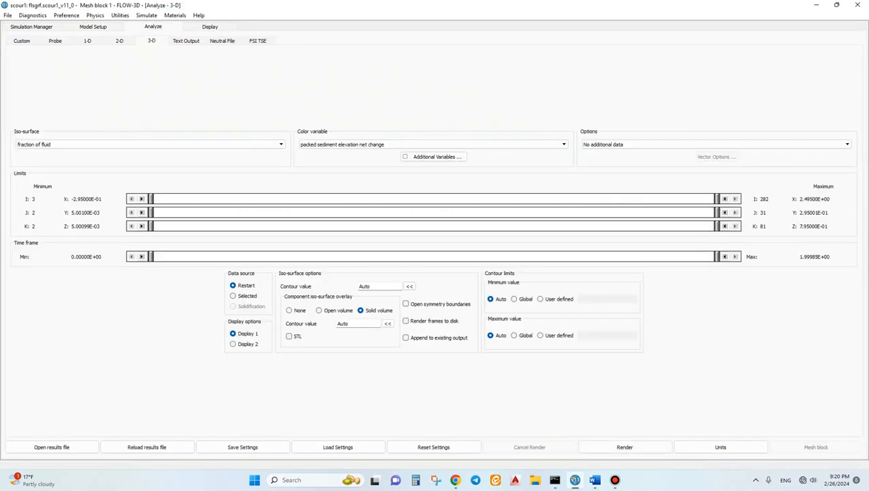